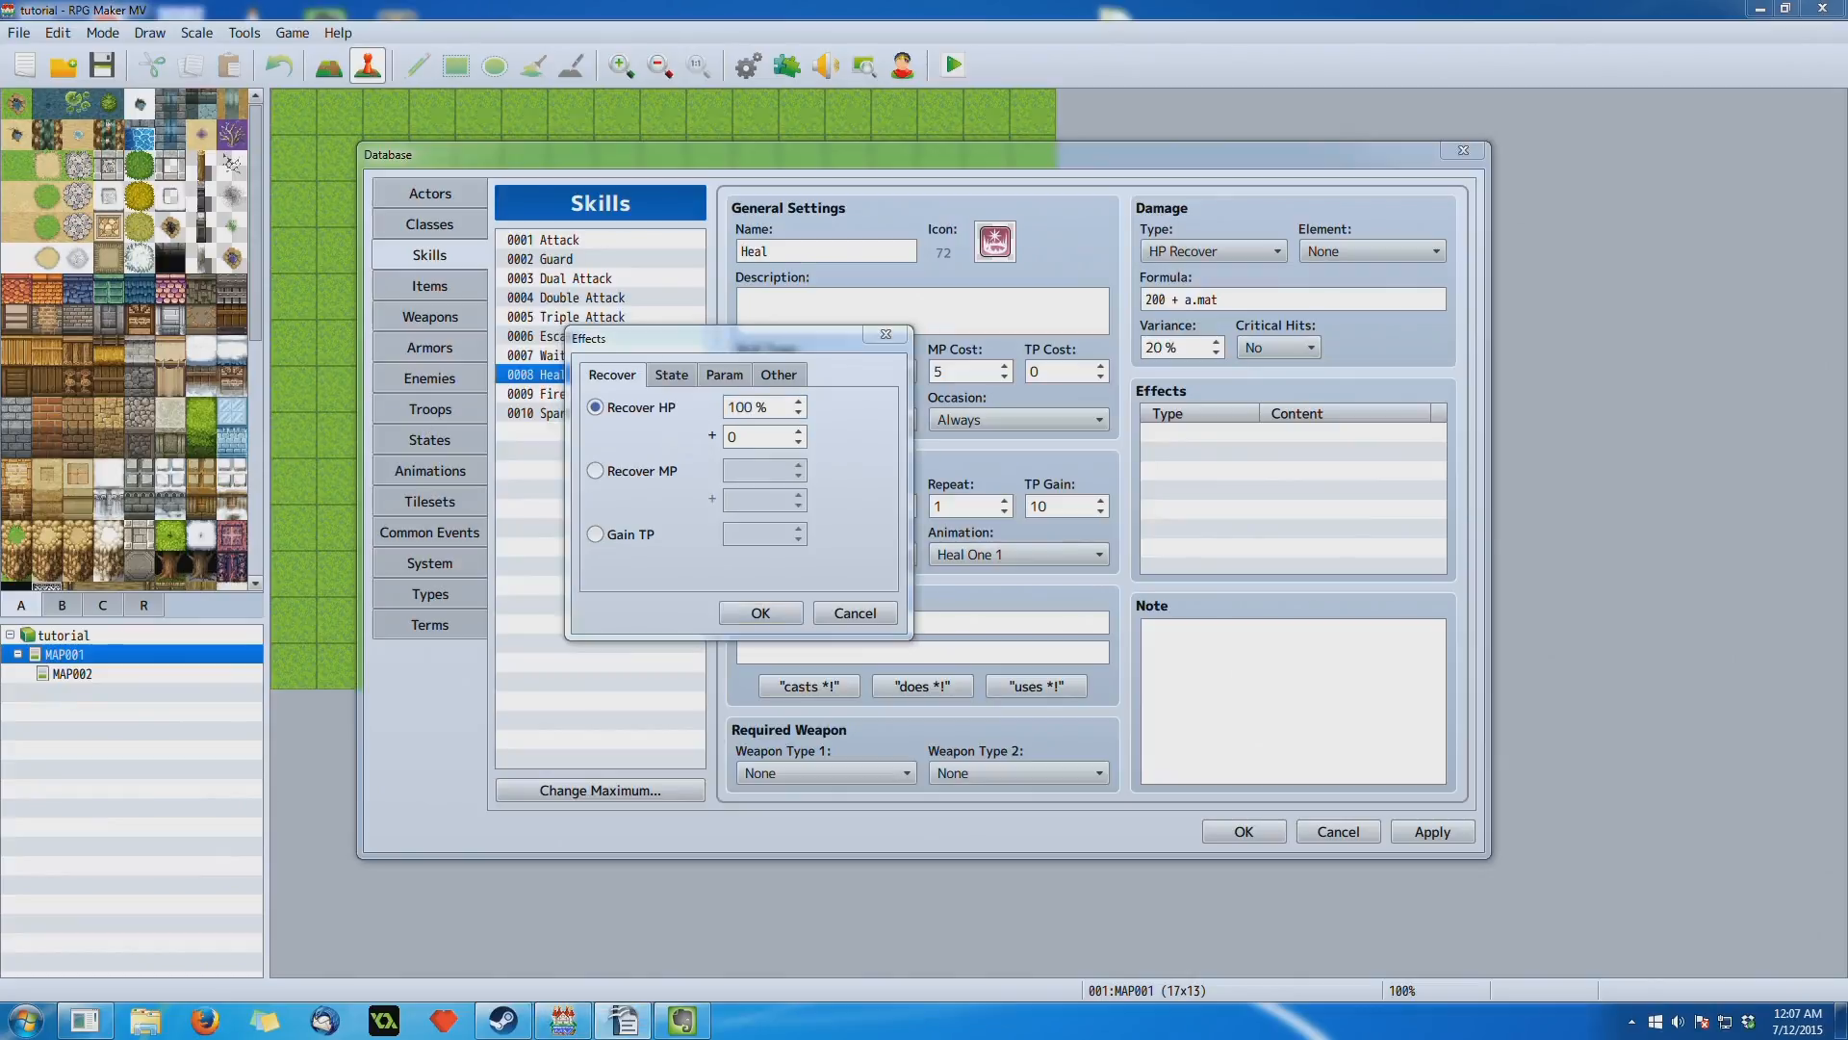
Step: Discard the open Effects dialog and look through the Items, Troops, Enemies, Weapons and Armors sections of the database
left_click_drag(691, 345, 862, 346)
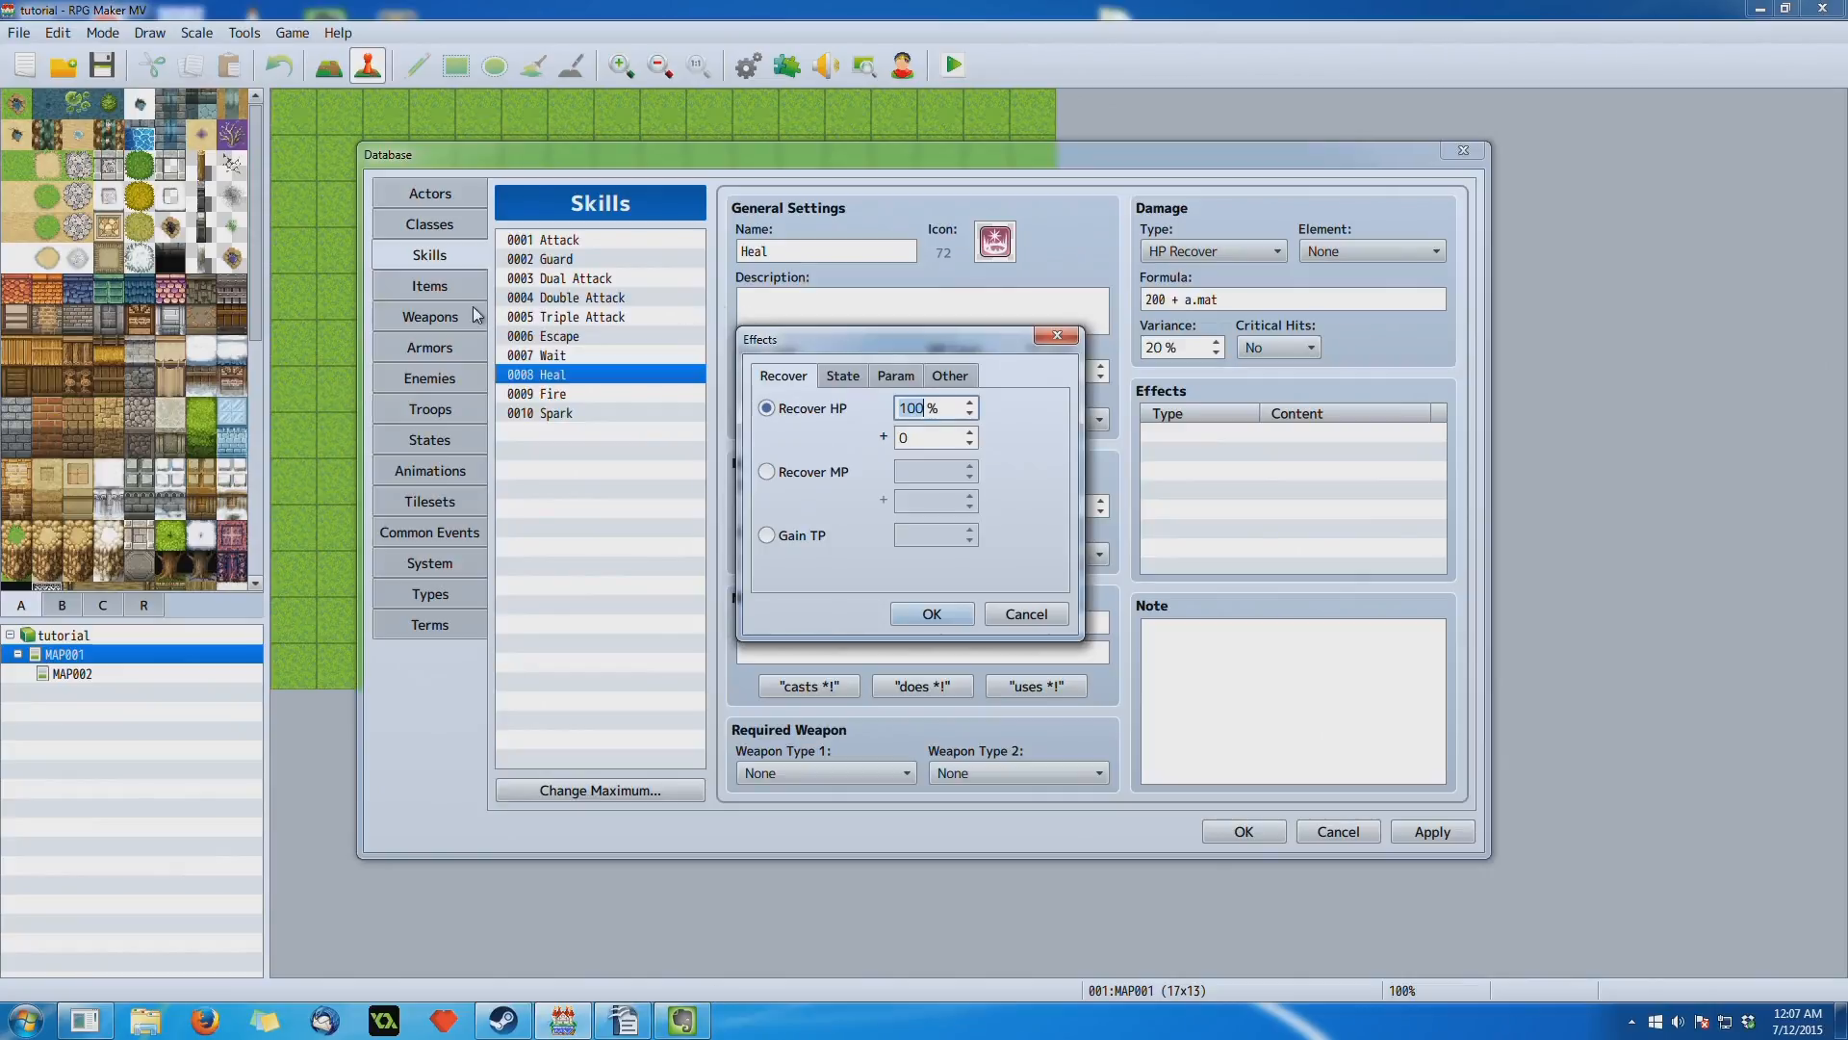
left_click(1026, 614)
left_click(479, 292)
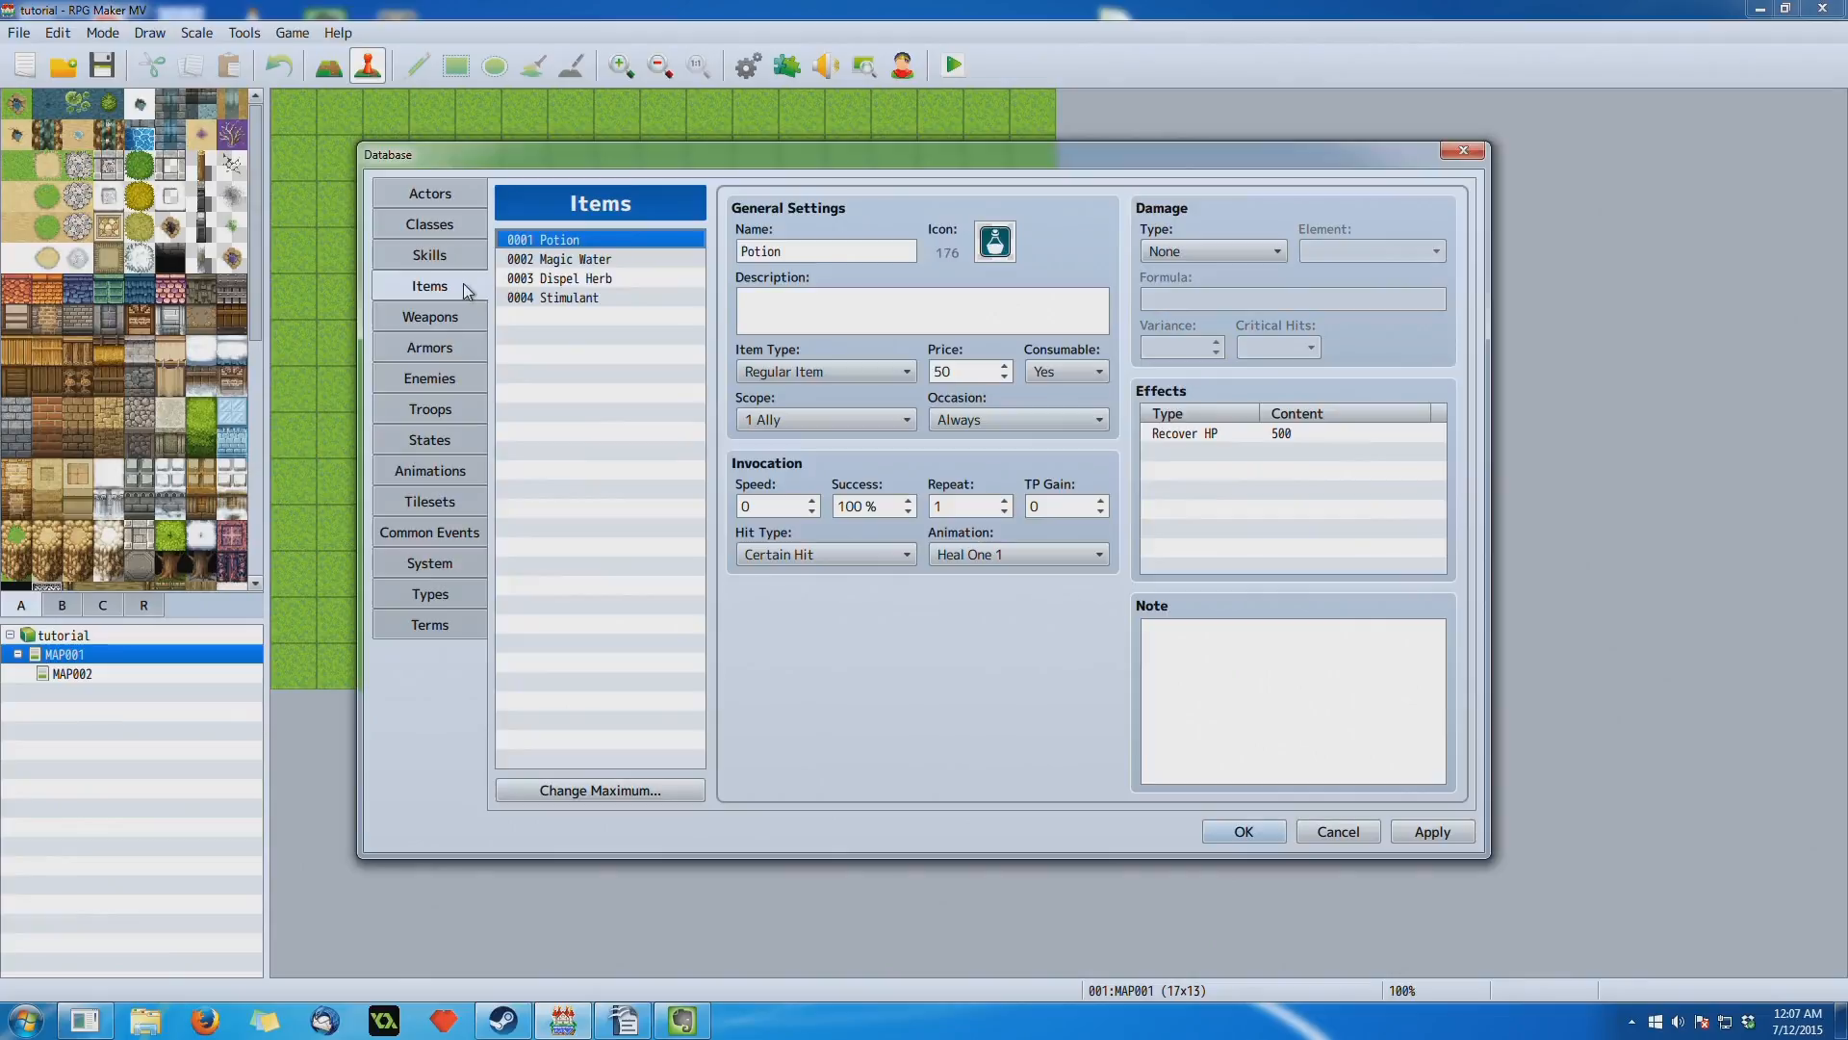
left_click(464, 379)
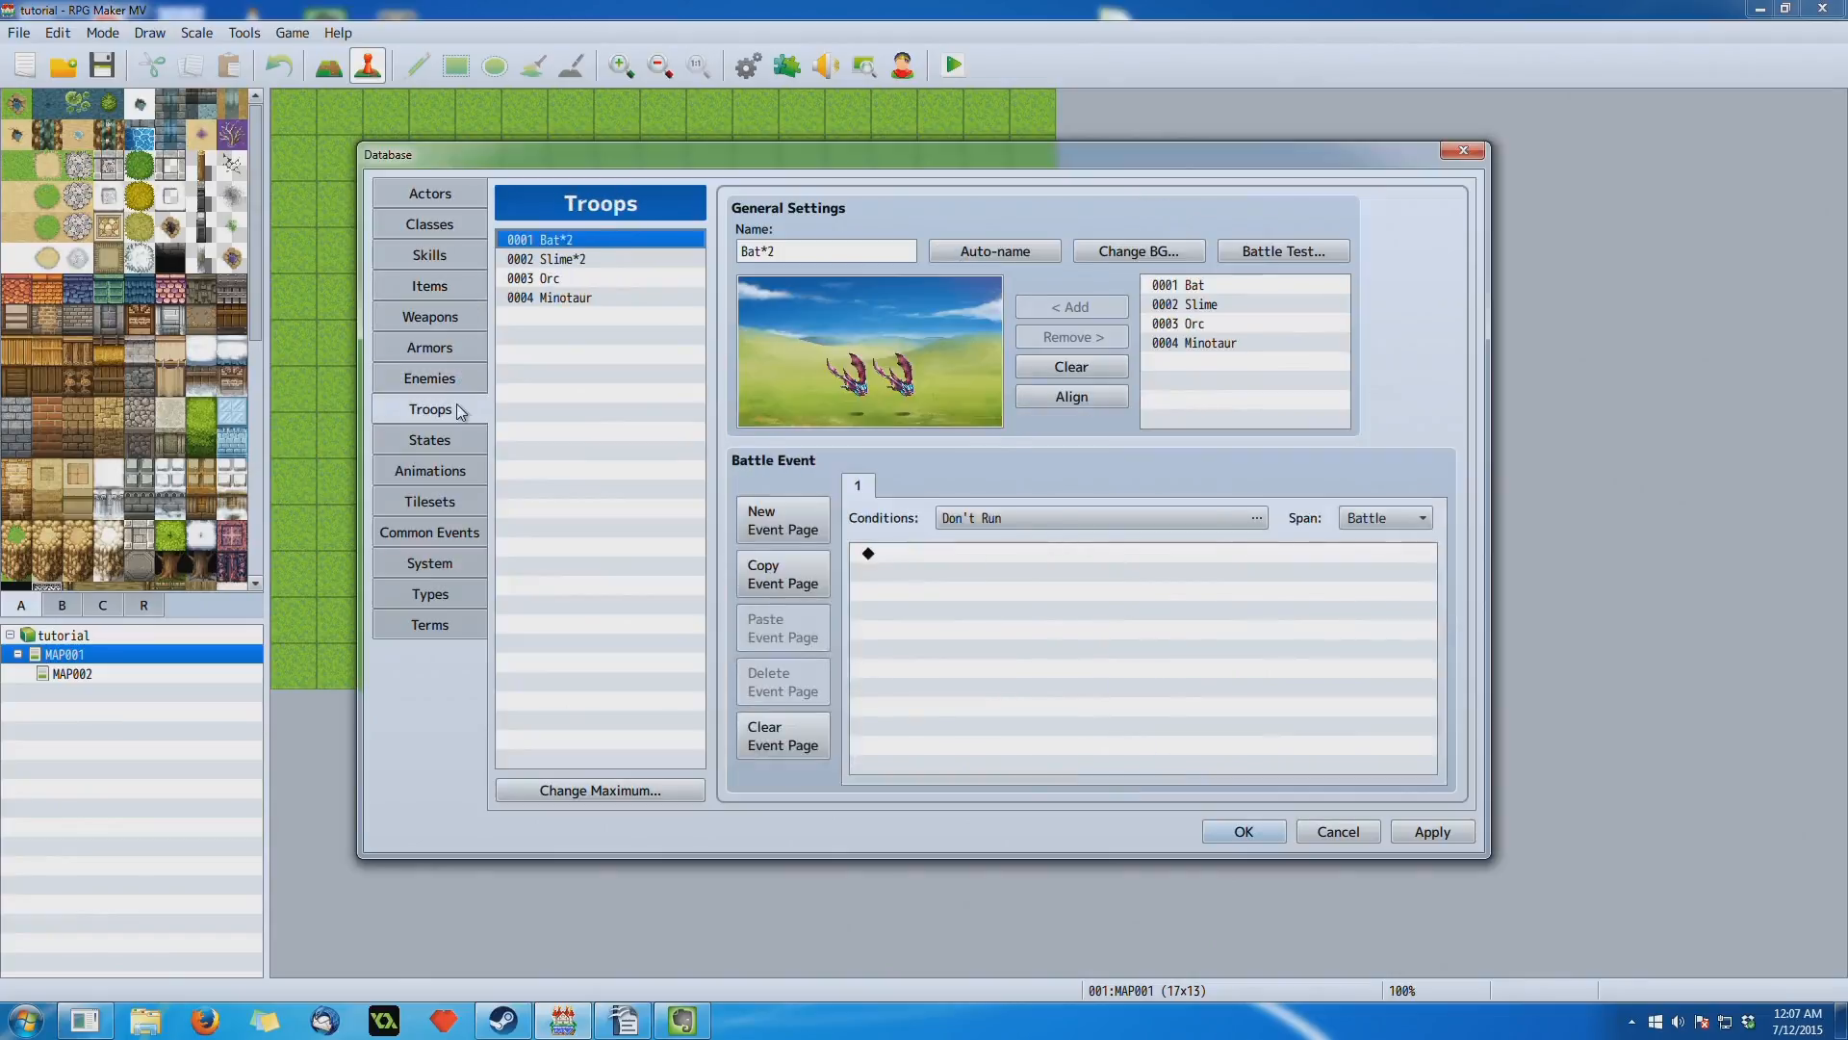
left_click(456, 378)
left_click(455, 346)
left_click(455, 318)
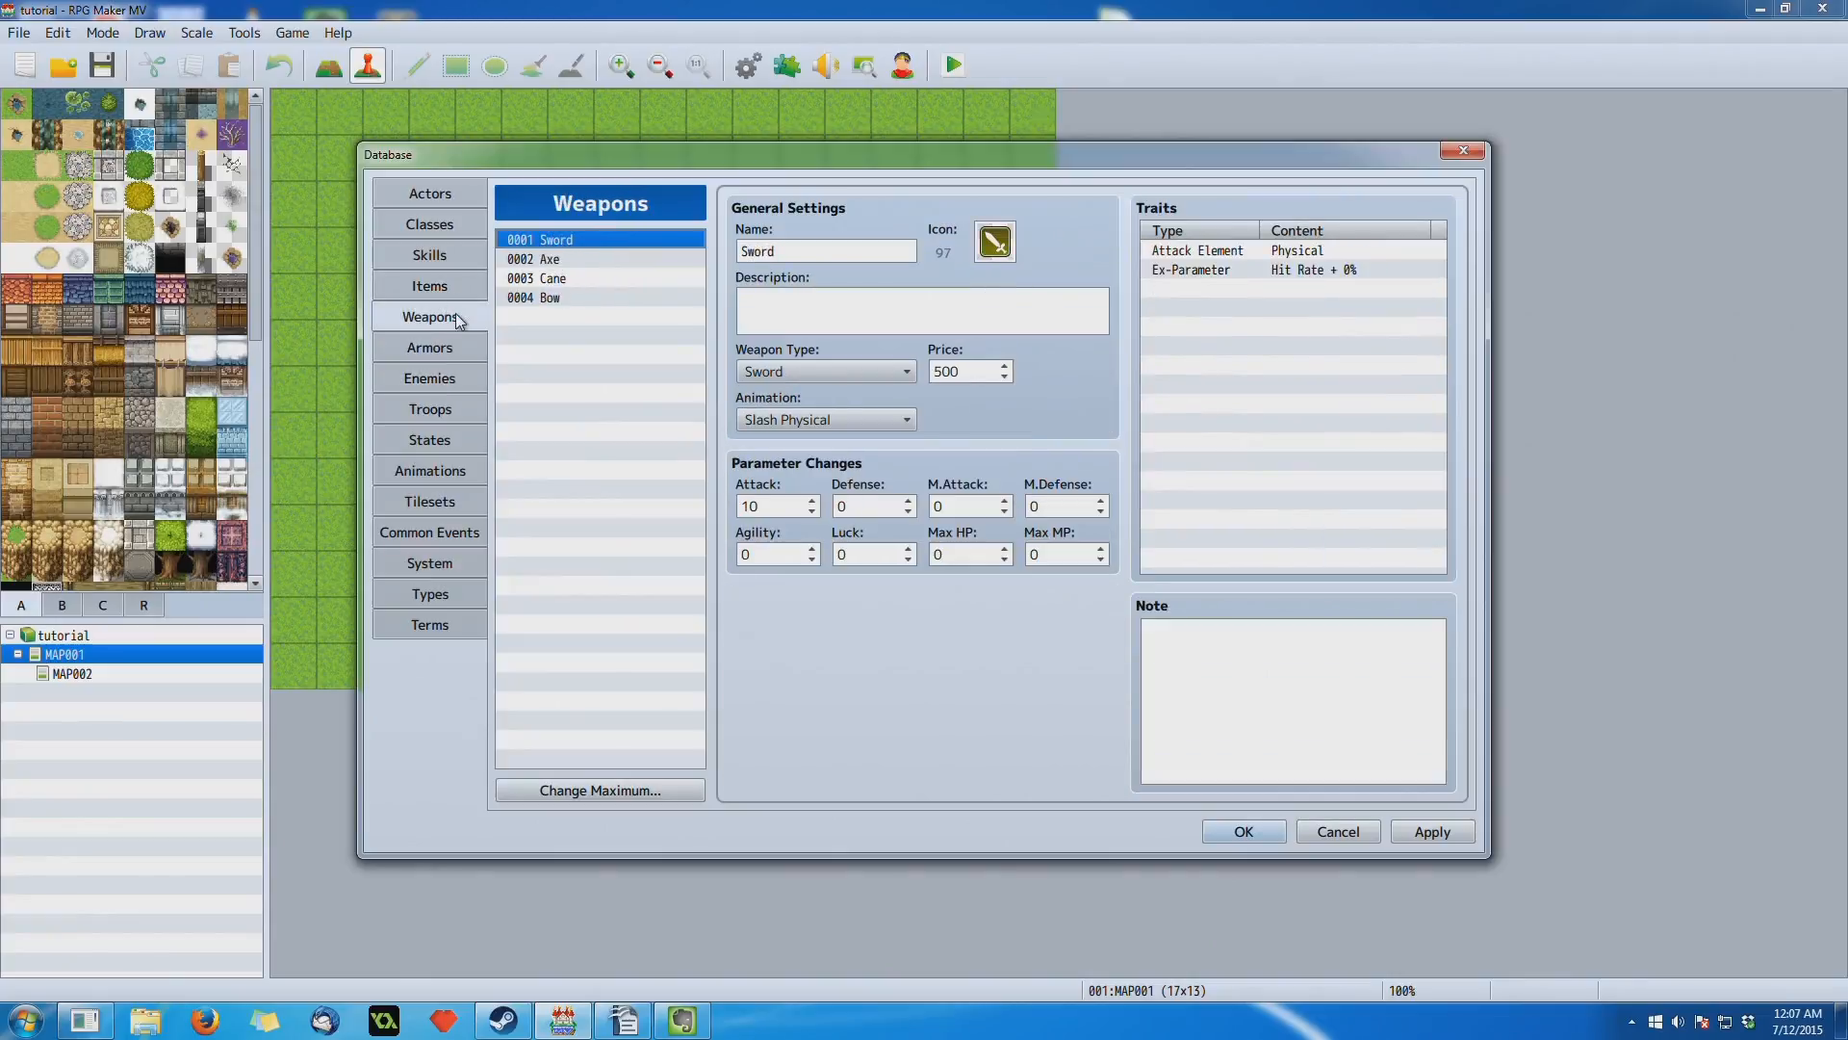
left_click(448, 350)
left_click(441, 226)
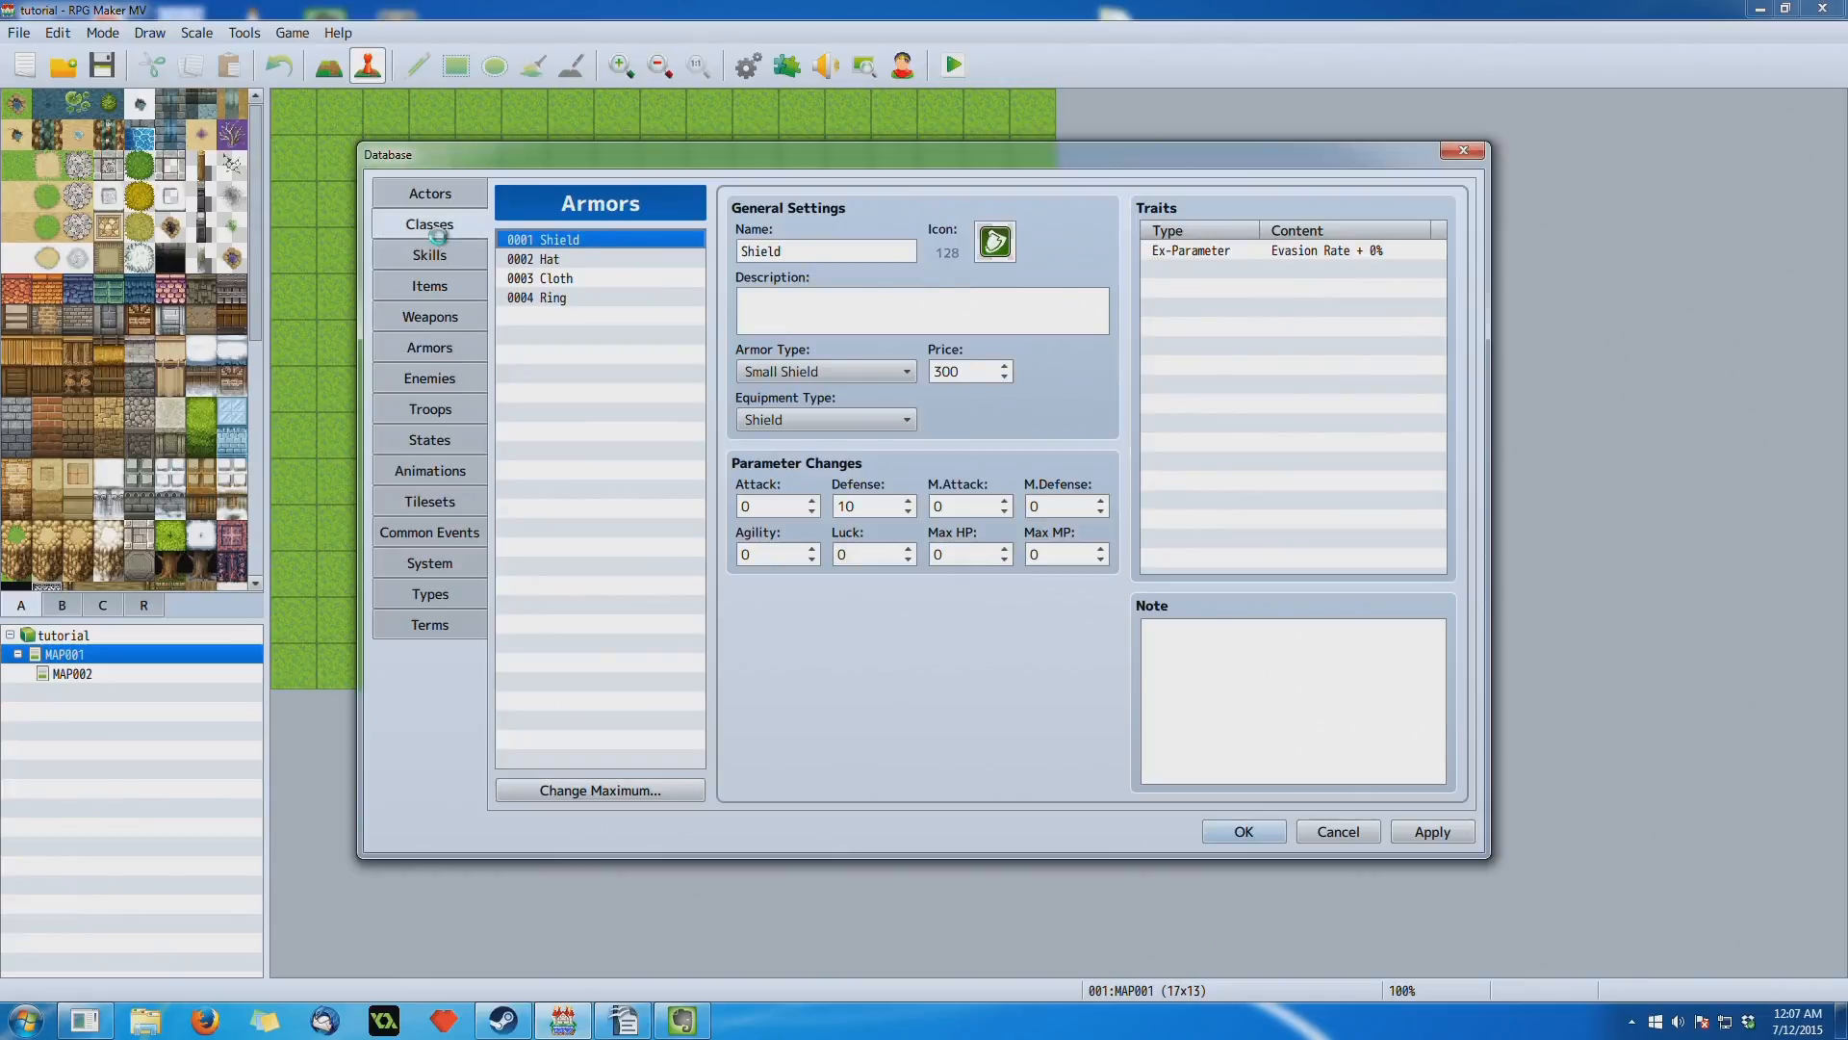
Step: Examine the Recover HP, Recover MP and Gain TP options of a new effect for the Heal skill
double_click(1215, 426)
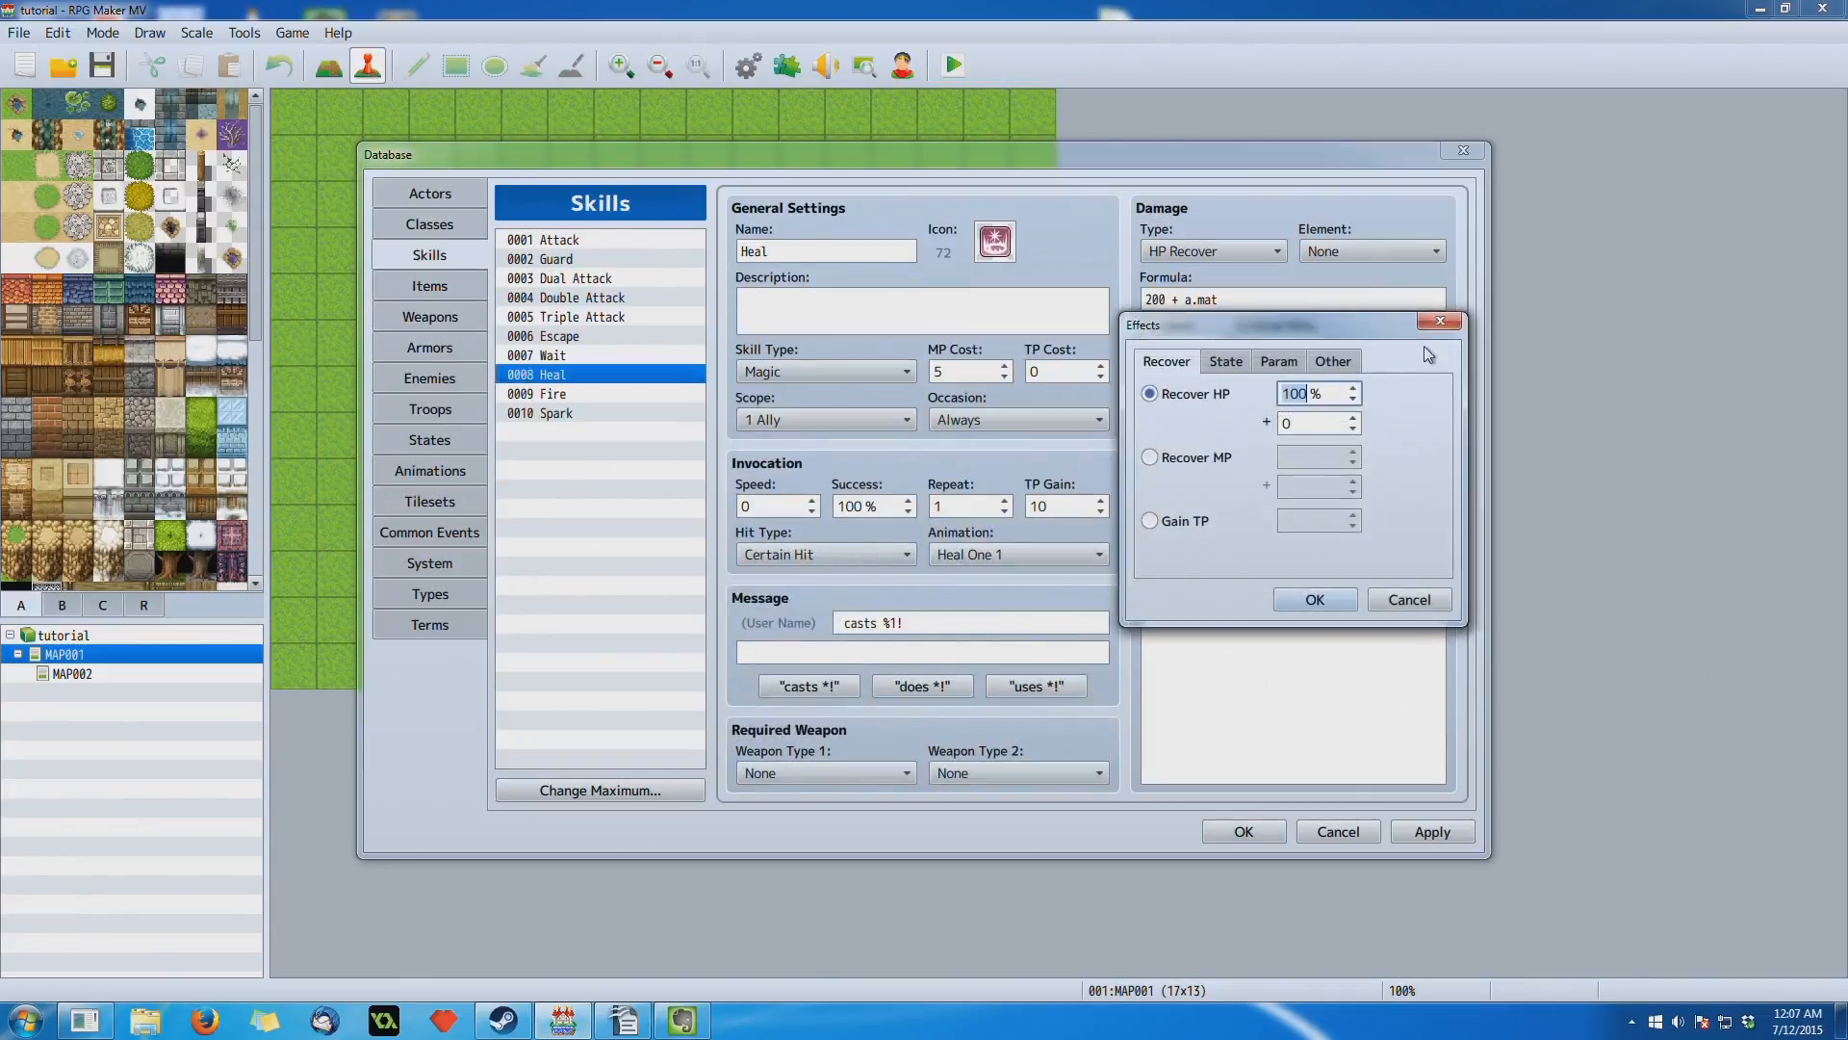
left_click_drag(1367, 319, 1157, 352)
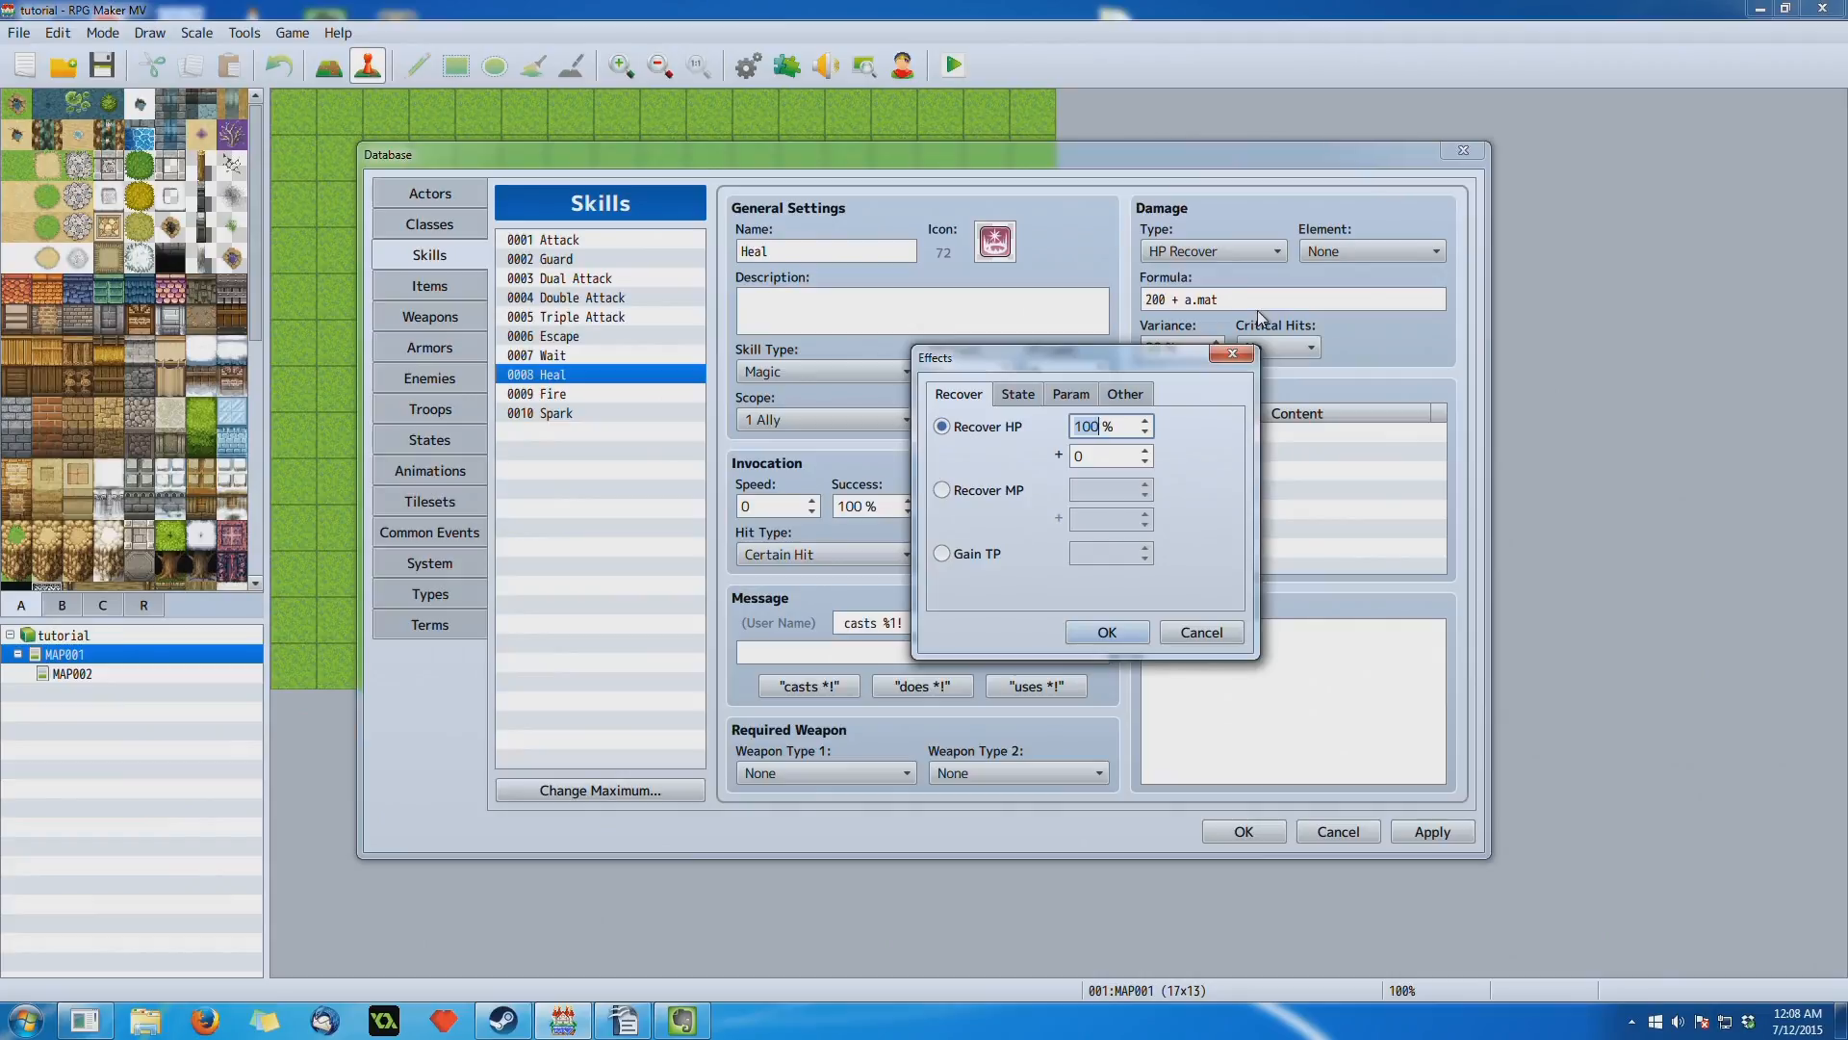
left_click(1092, 455)
left_click(1001, 493)
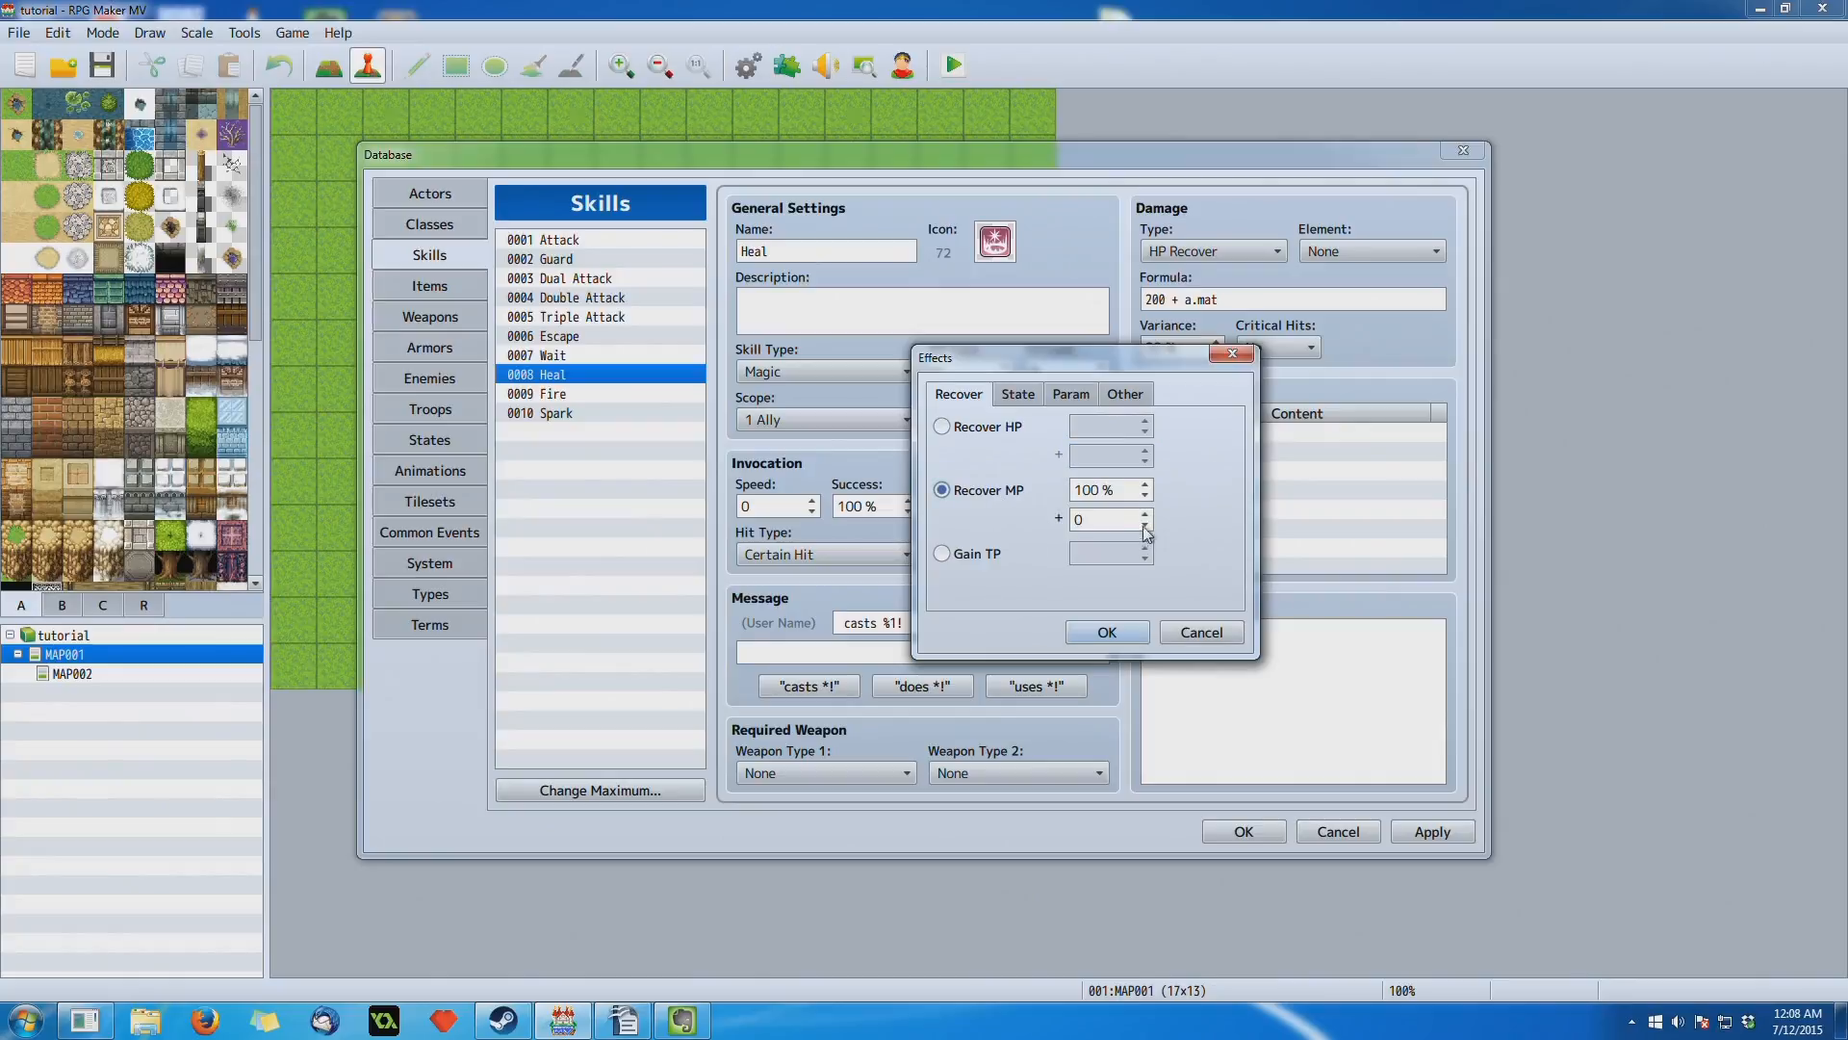
left_click(1187, 521)
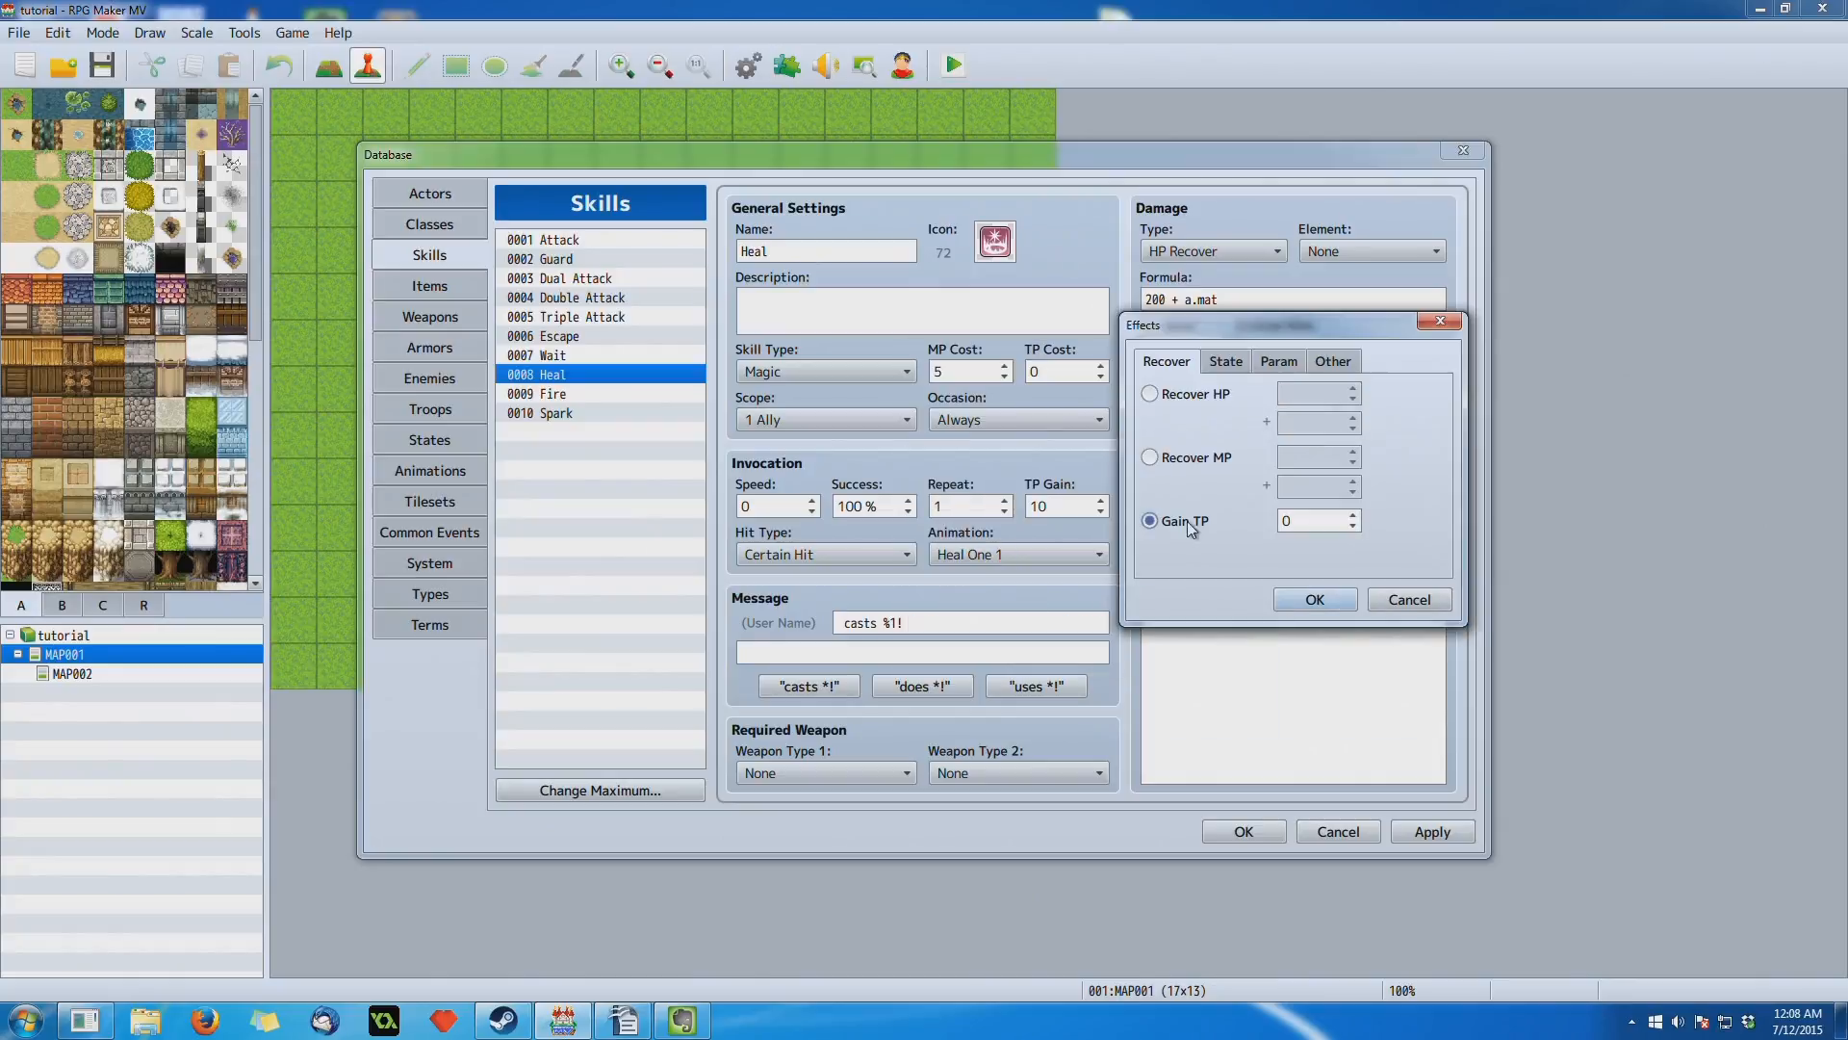
left_click_drag(1290, 319, 1066, 343)
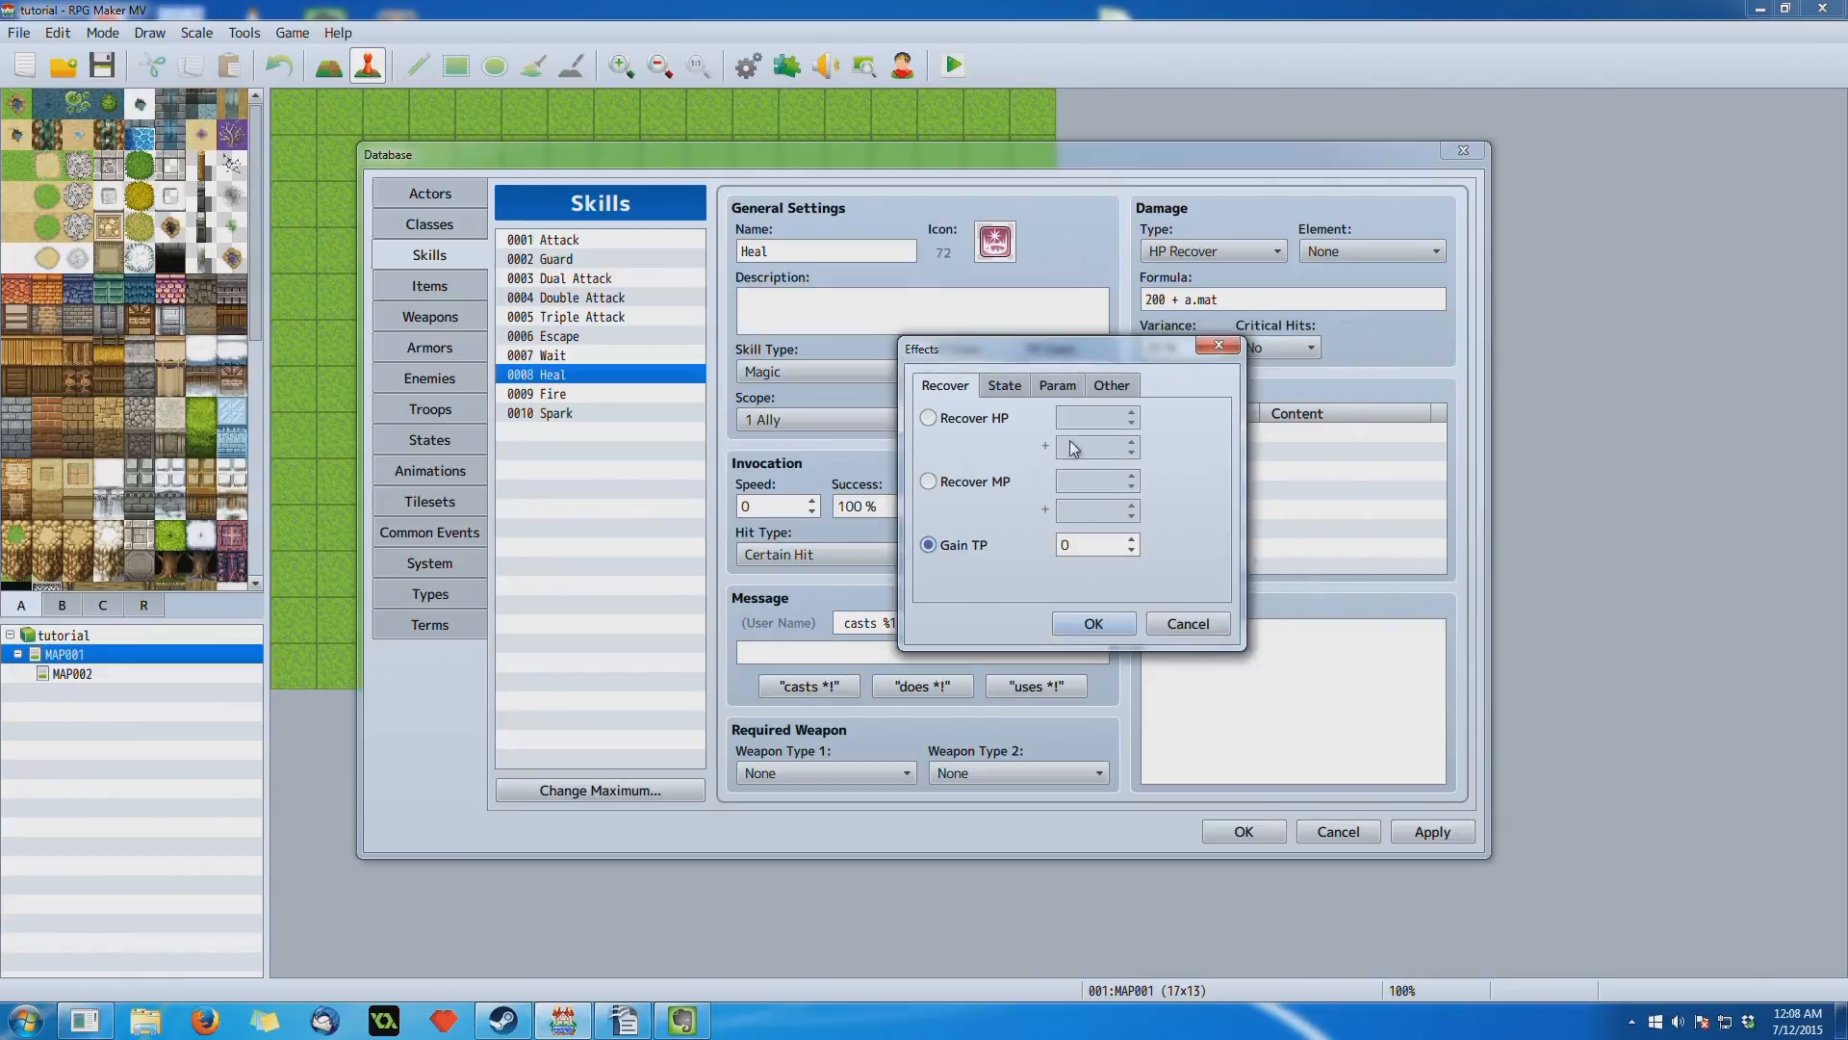
left_click(1107, 548)
Step: Examine the Add State options for the Heal skill's new effect
left_click(1021, 384)
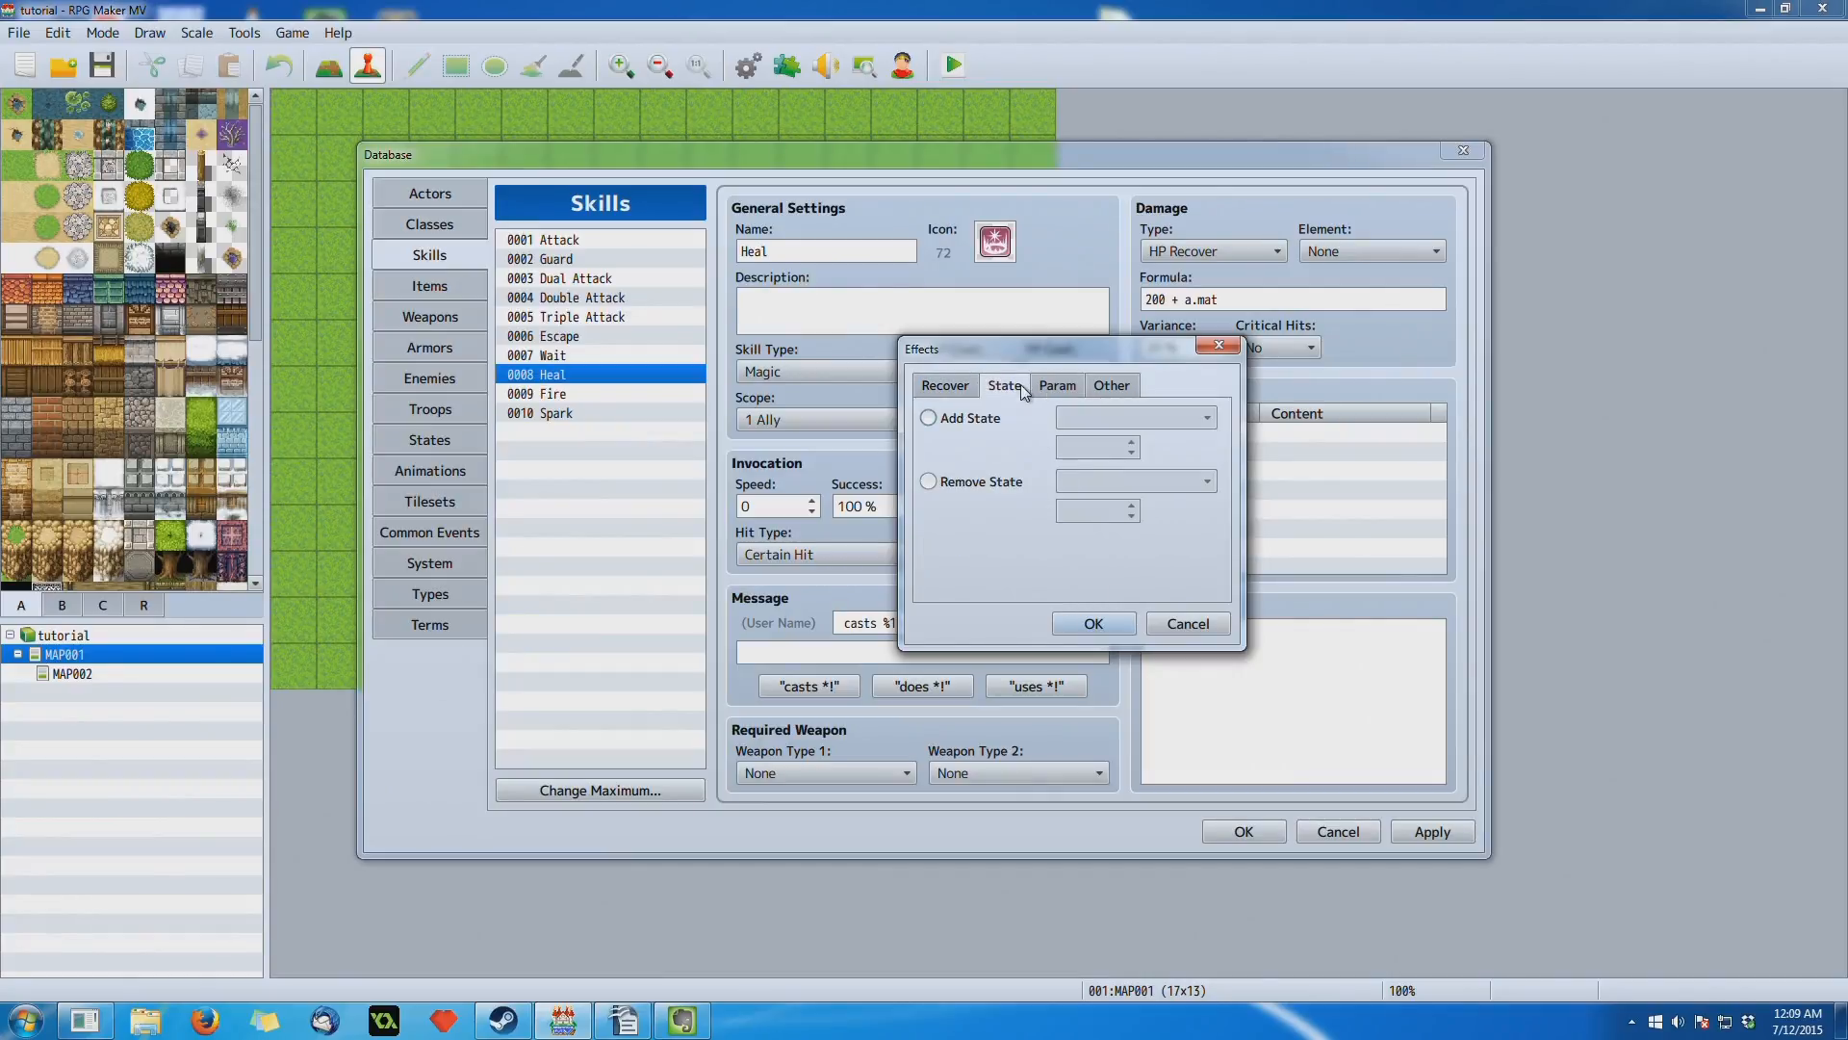
left_click(980, 418)
left_click(1131, 420)
left_click(944, 414)
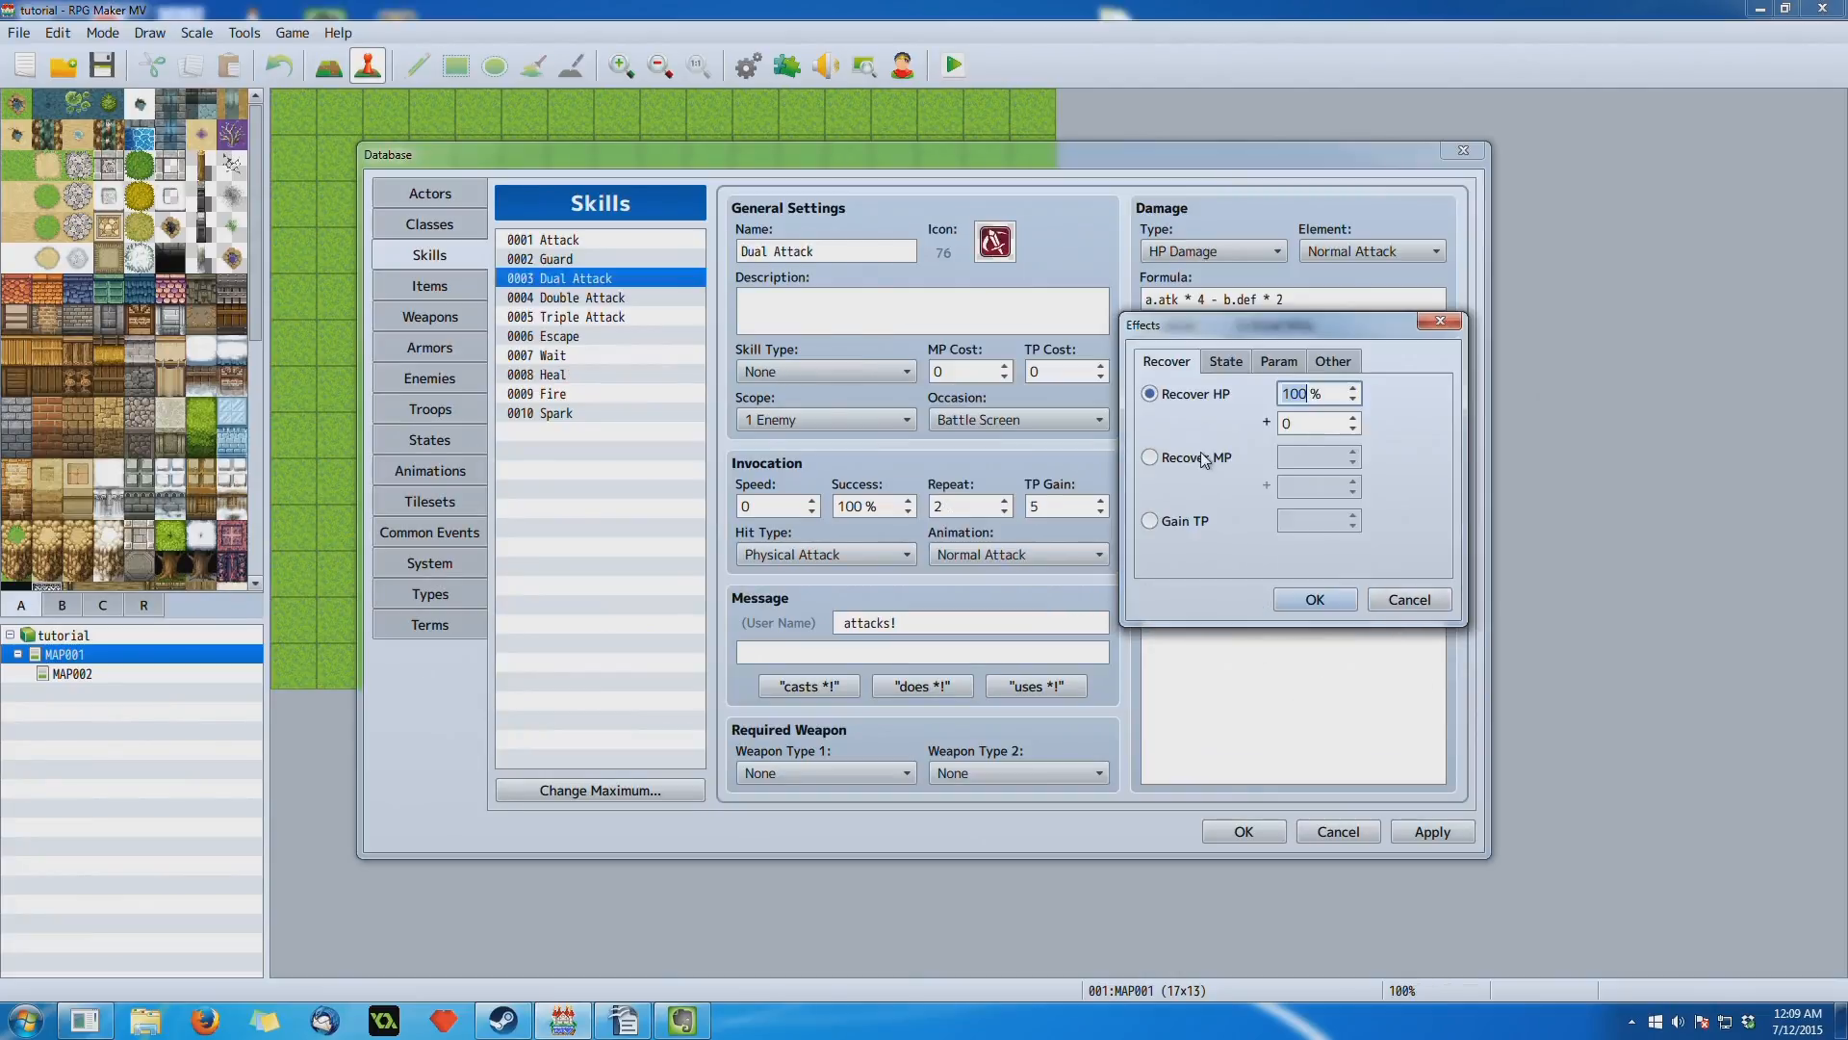
Step: Try out a new Dual Attack effect that adds the Poison state at 5%
left_click(1225, 361)
left_click(1149, 394)
left_click_drag(1252, 319, 812, 347)
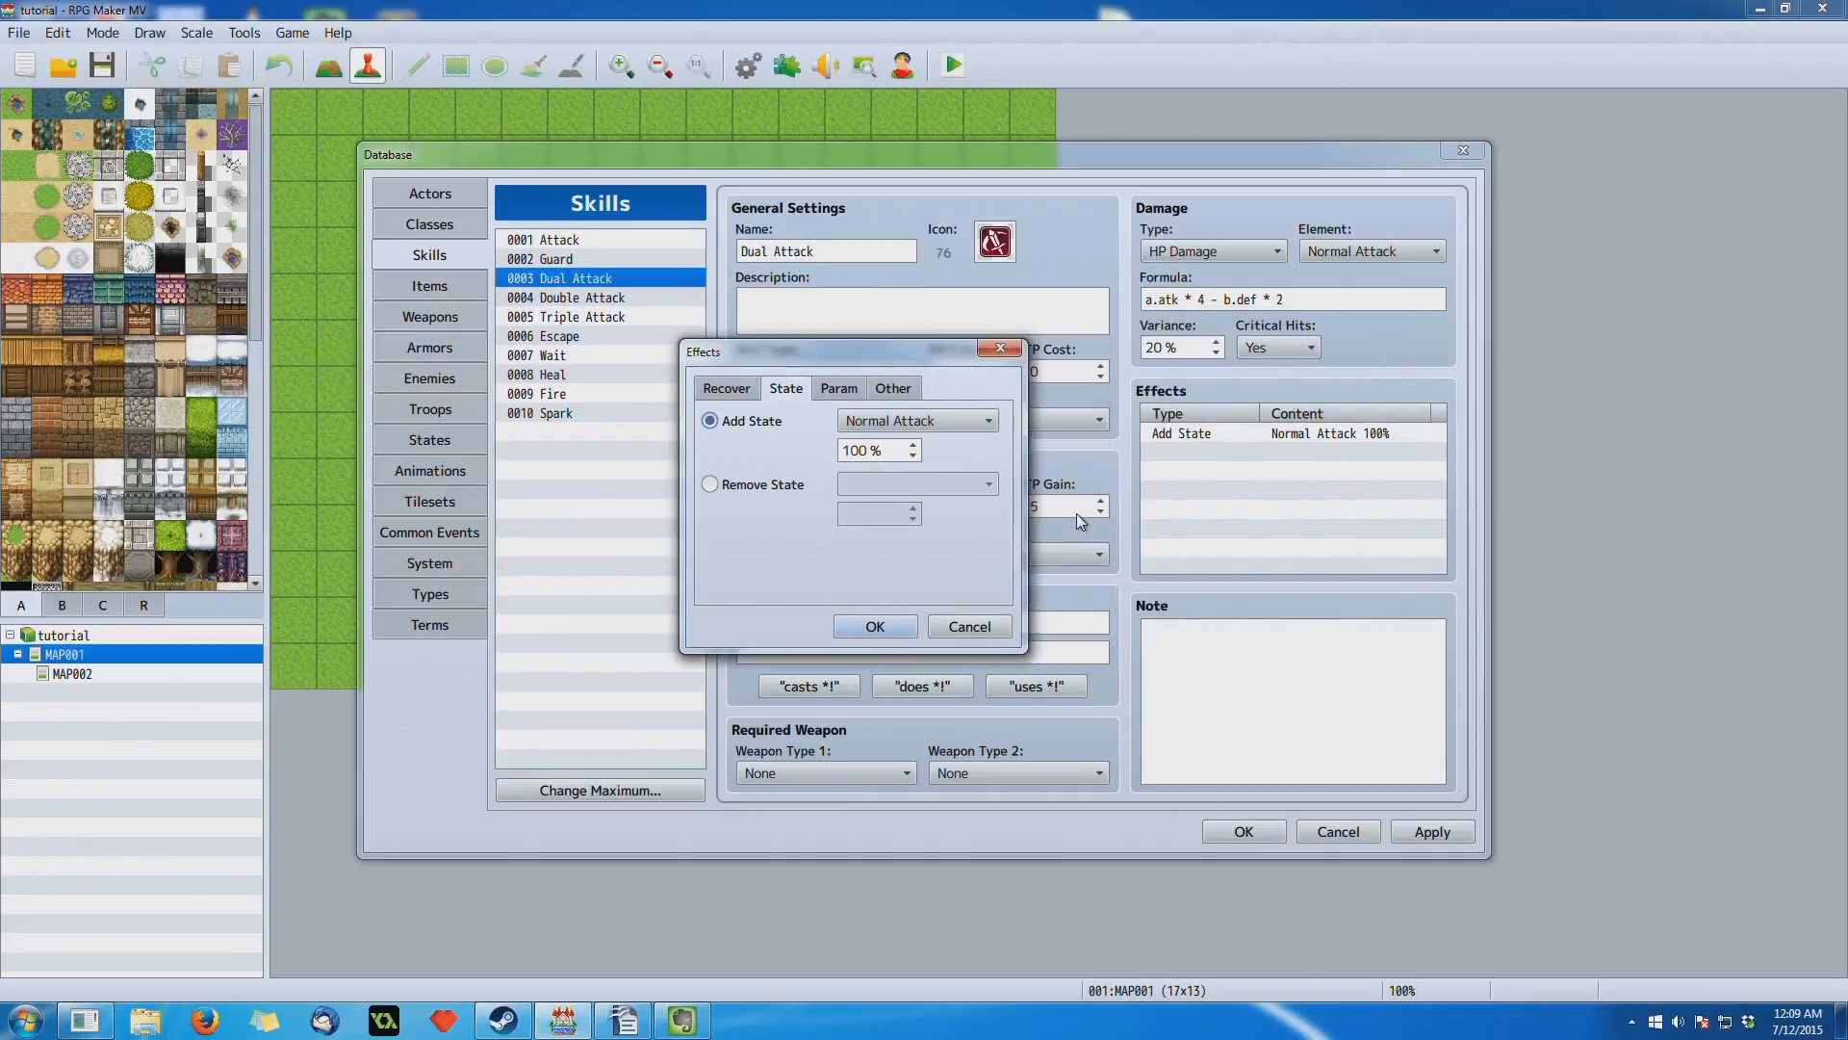
left_click(980, 430)
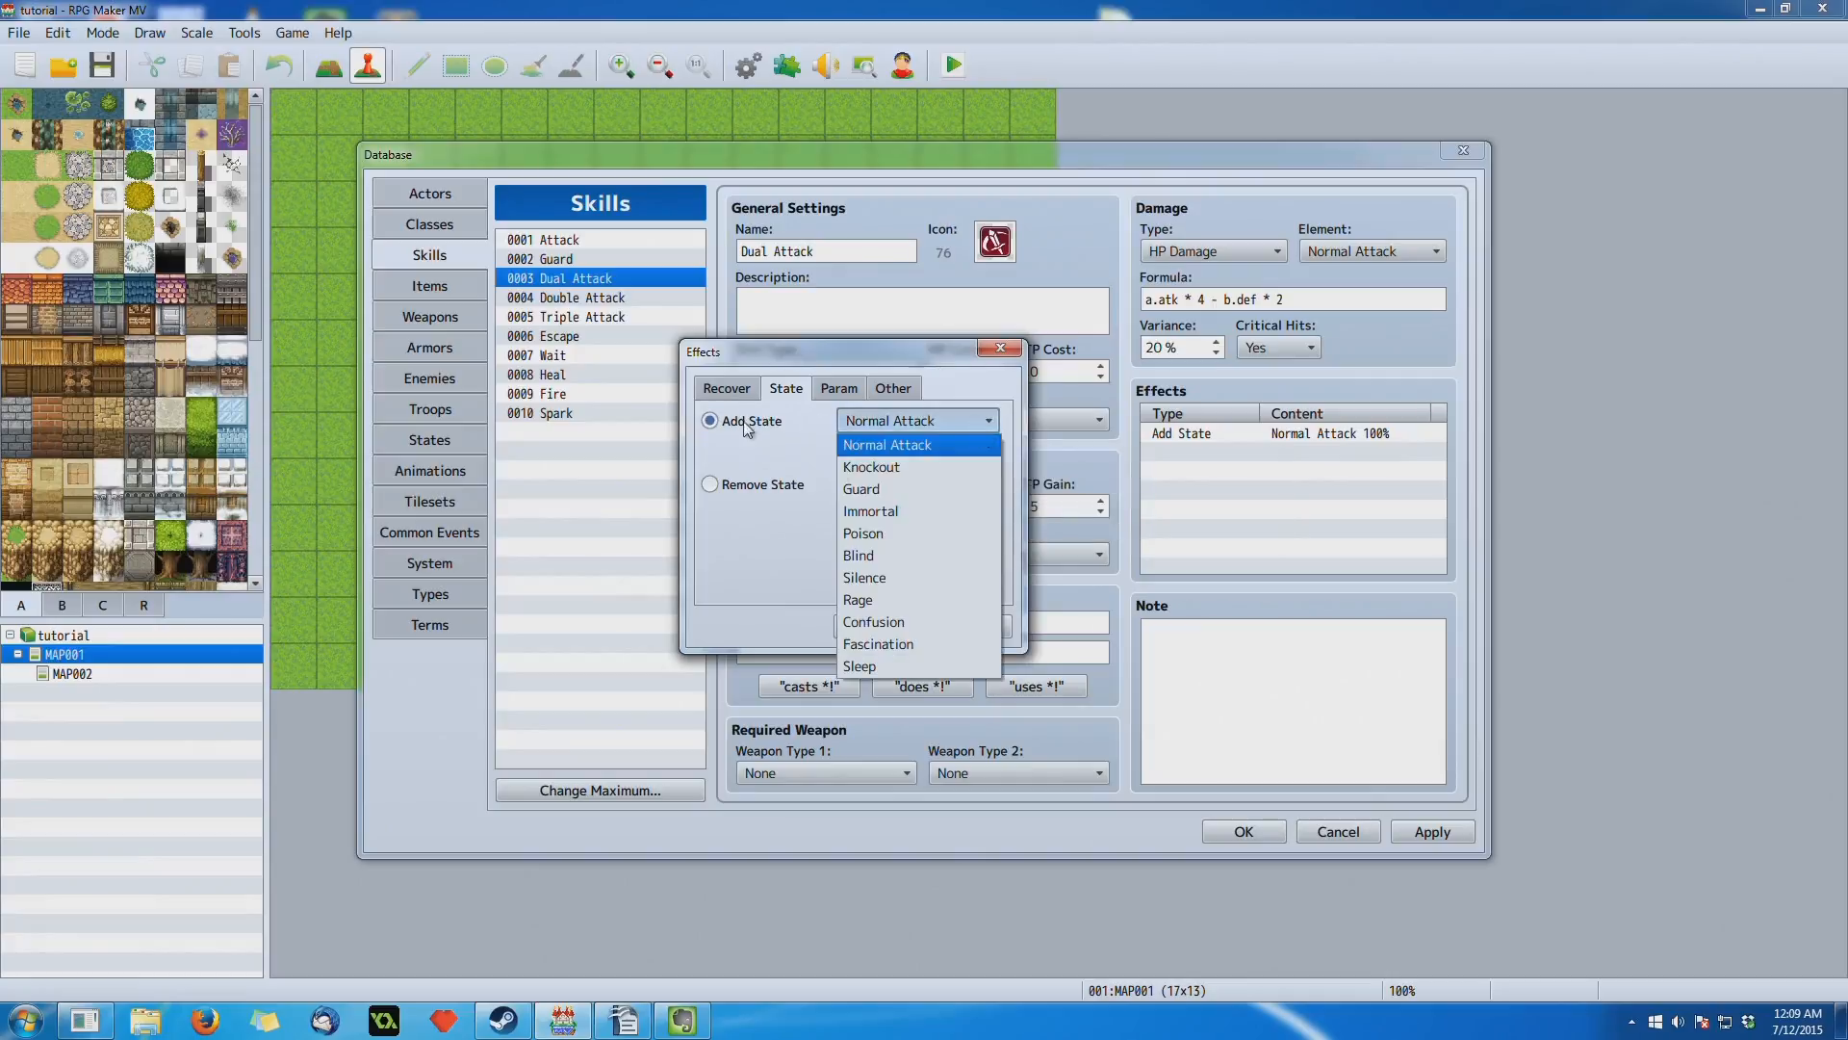
left_click(864, 534)
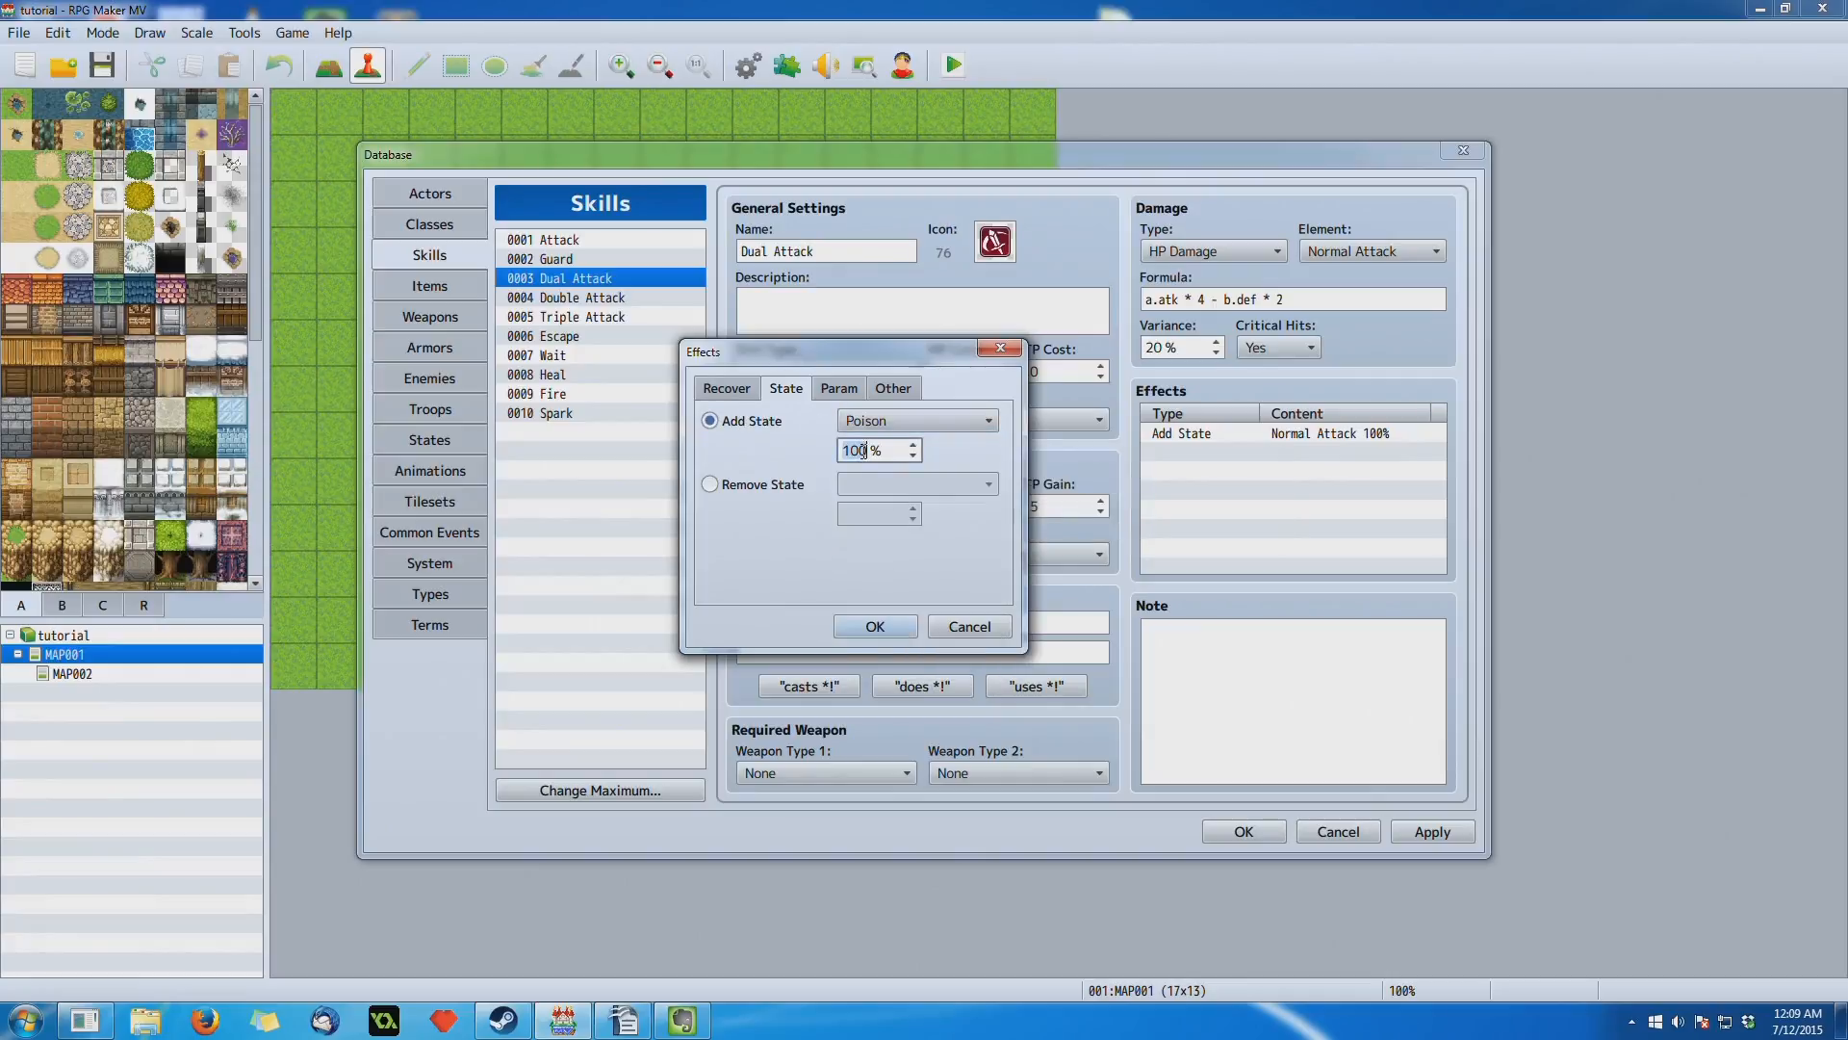
type("5")
Step: Try Remove State with Poison at 5% for the Dual Attack effect, and discard the new effect
left_click(739, 484)
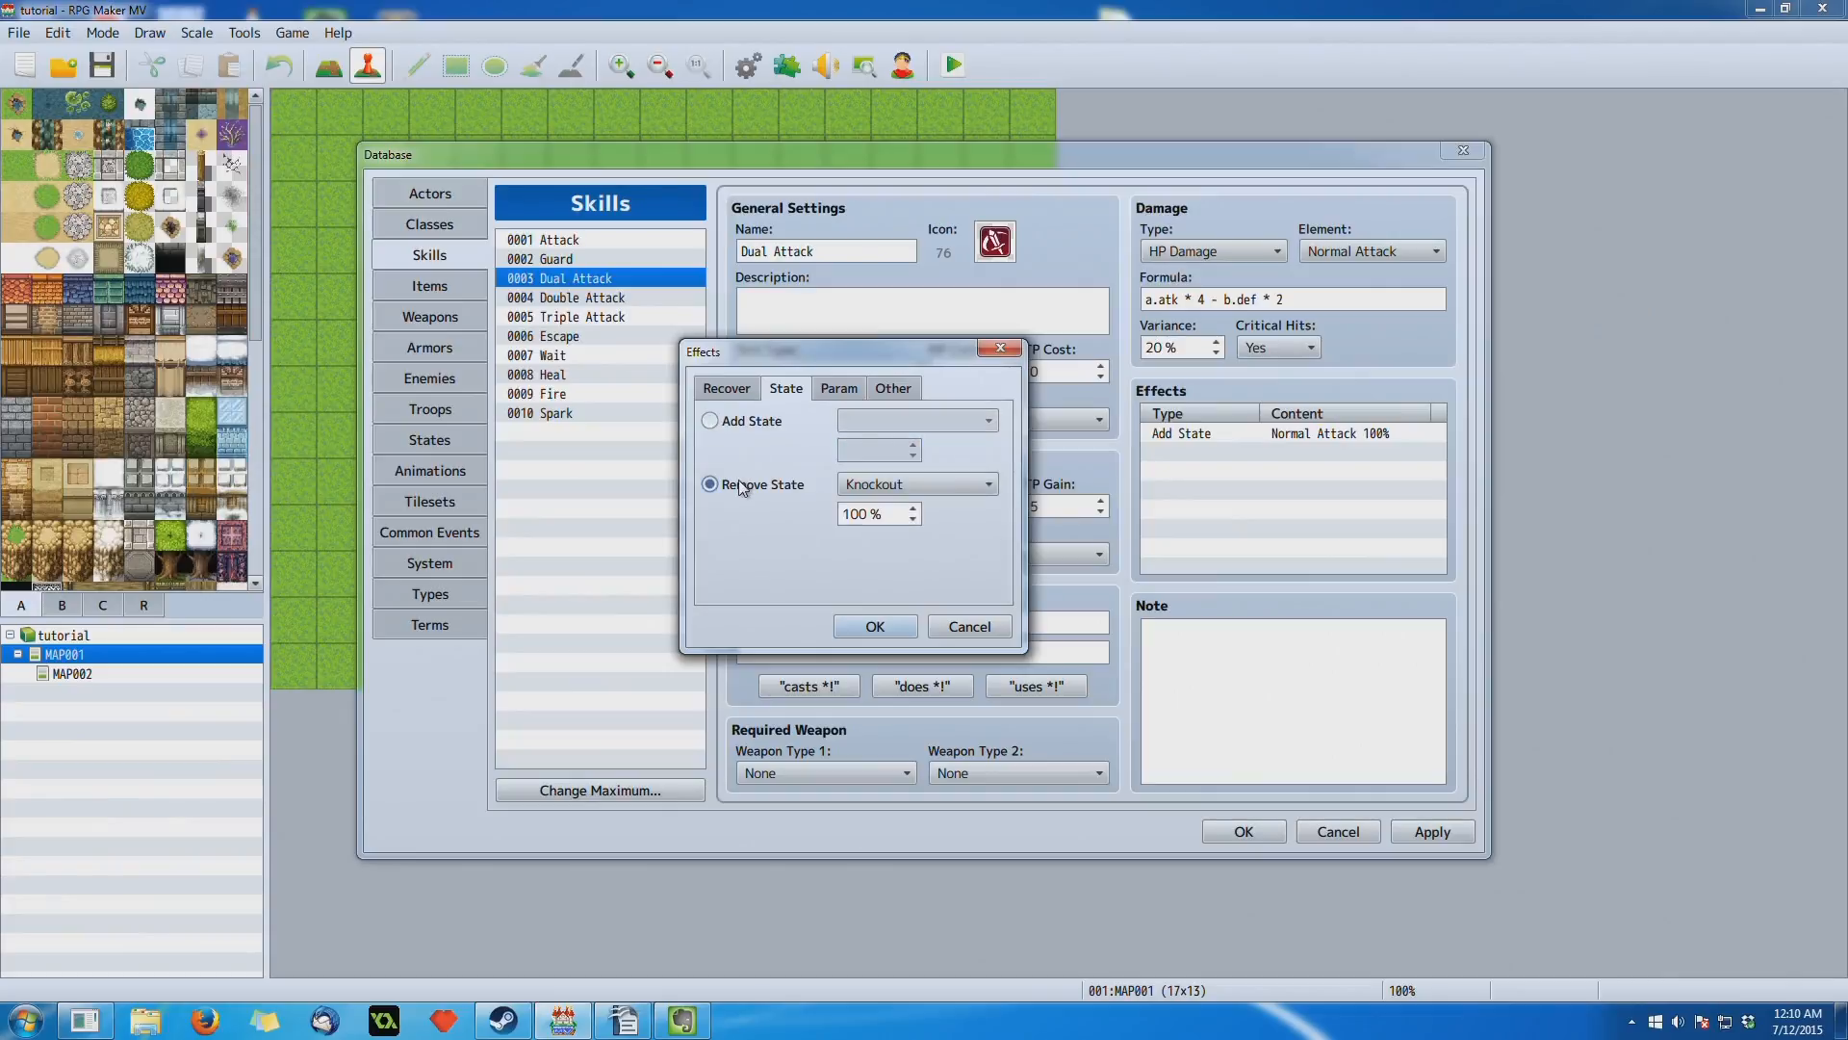
left_click(903, 485)
left_click(902, 486)
left_click(905, 486)
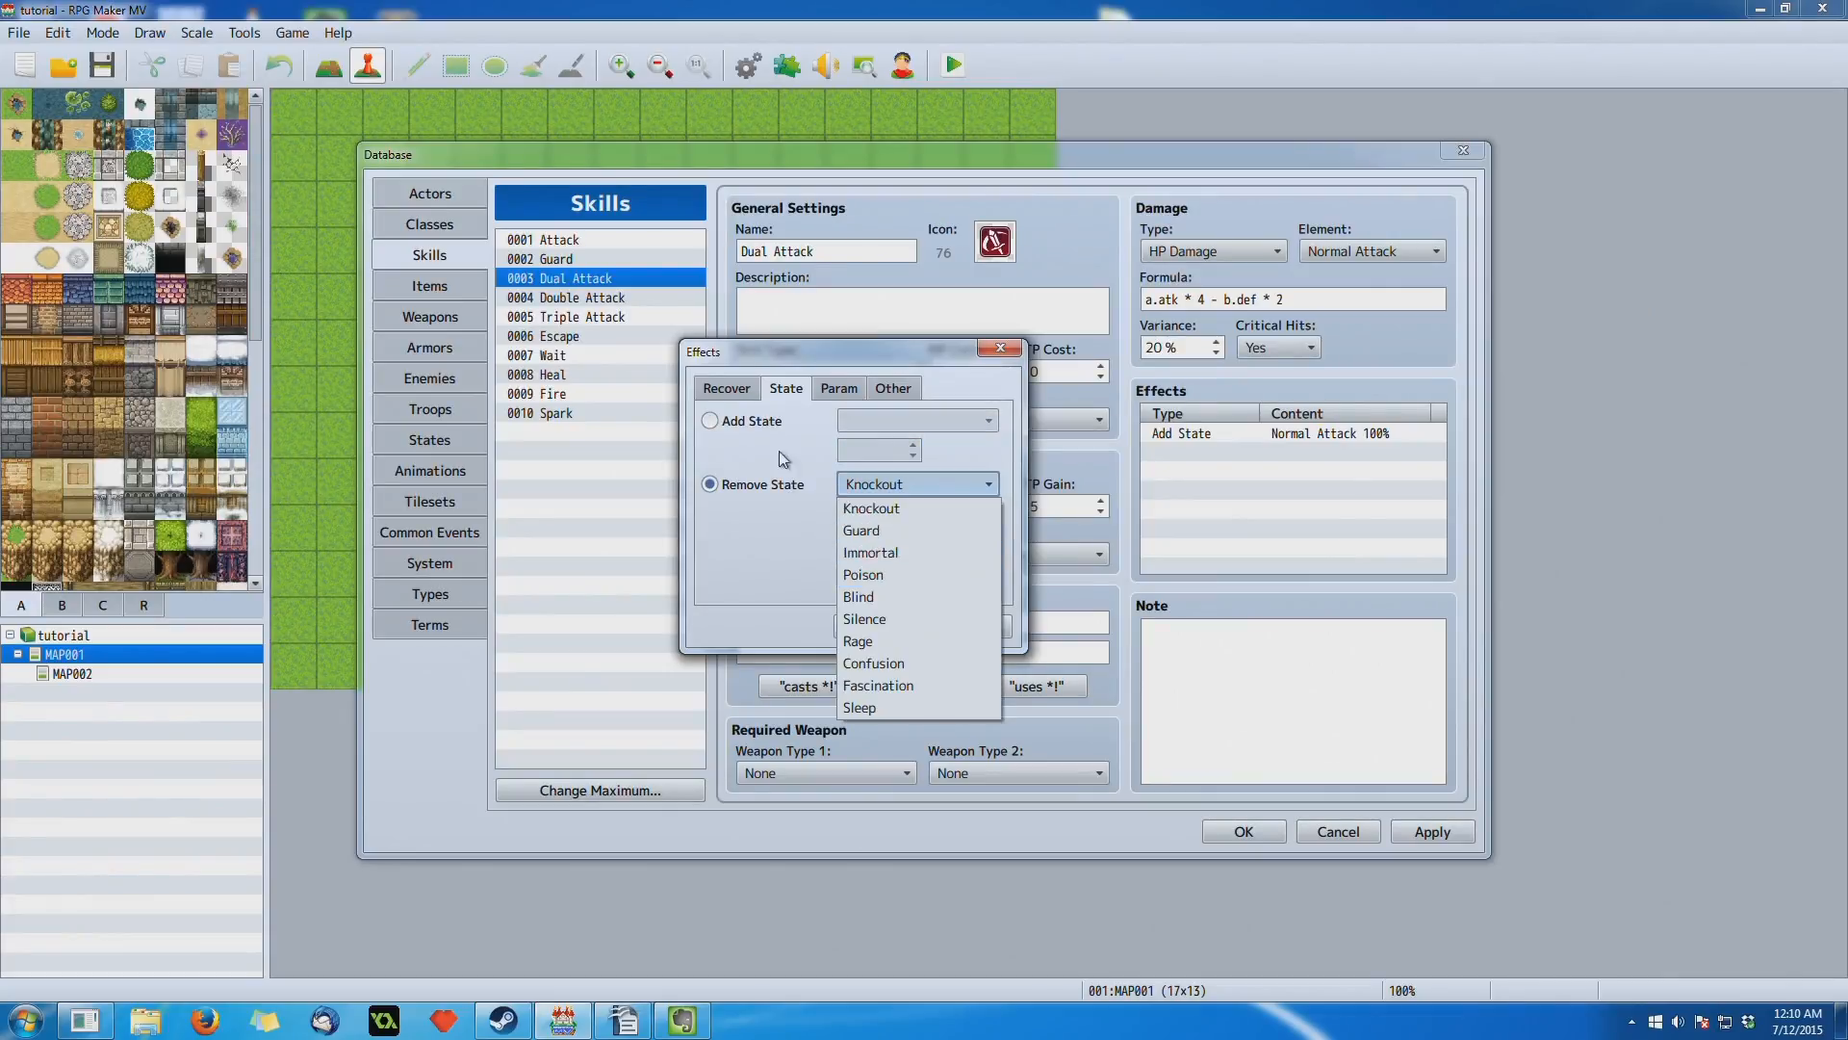
left_click(885, 577)
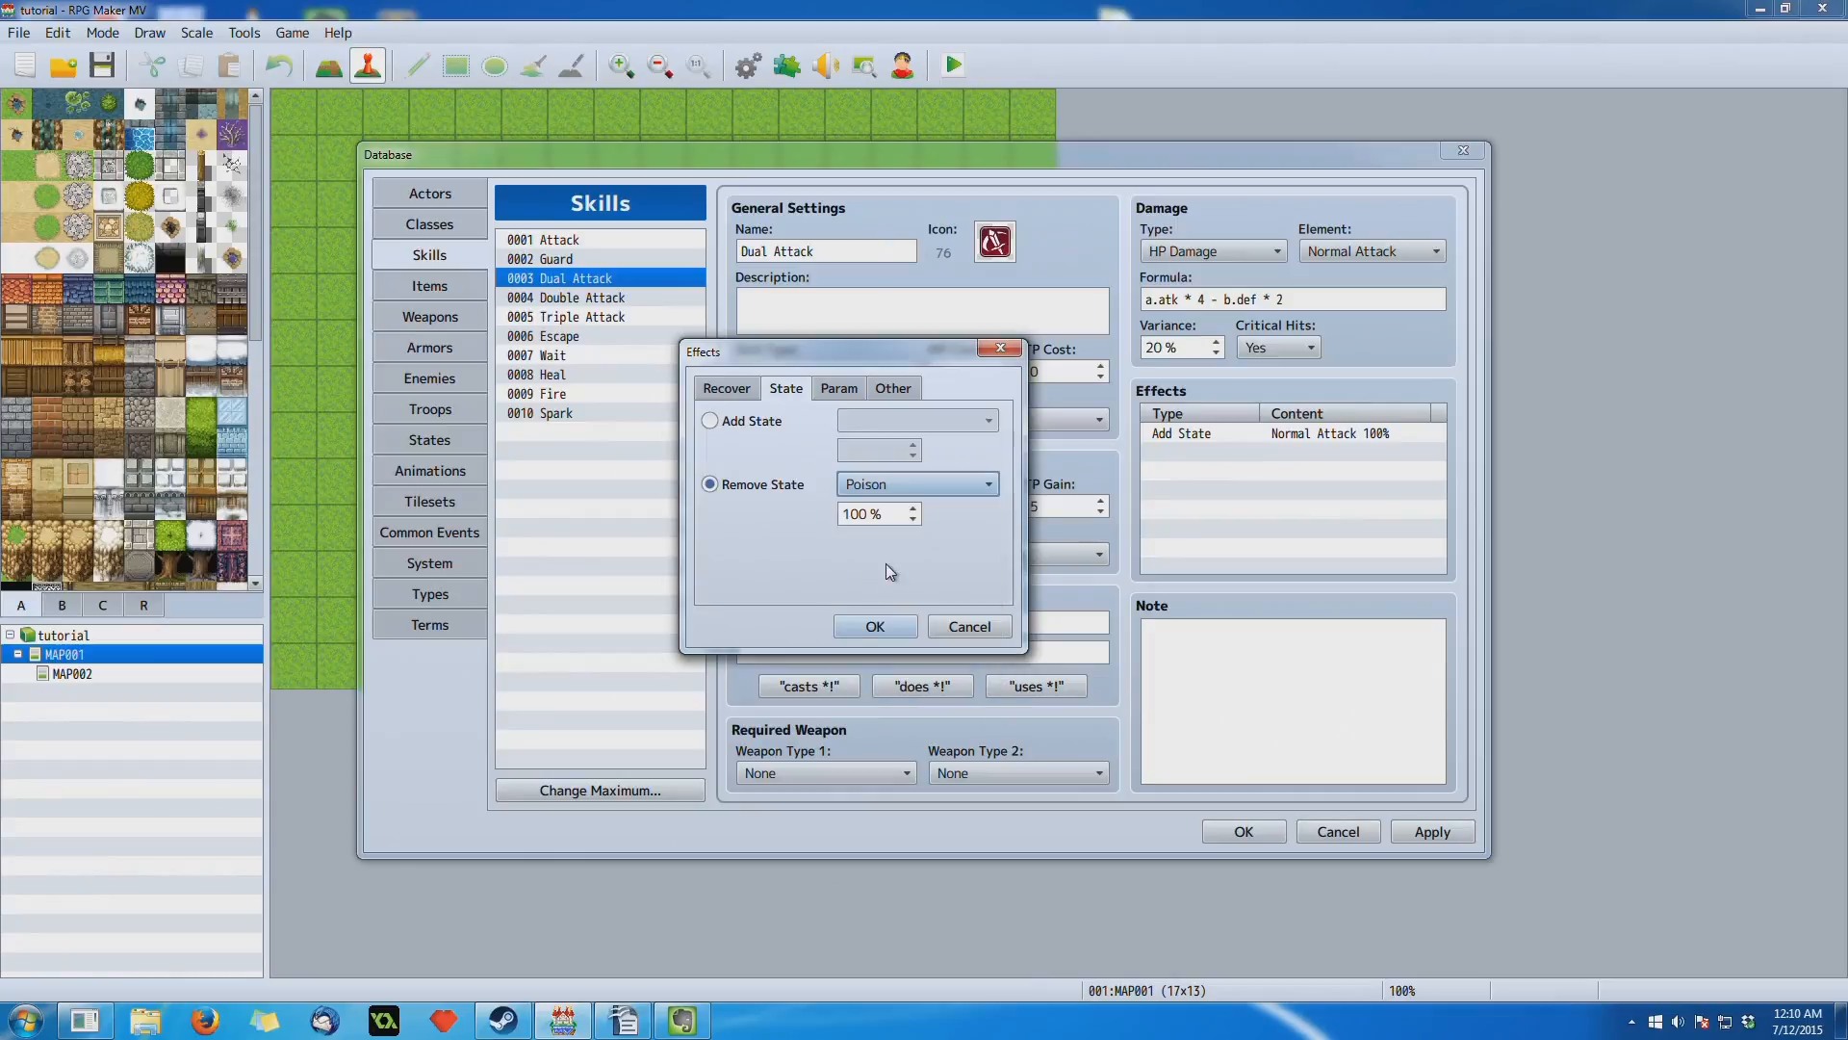
double_click(870, 515)
type("5")
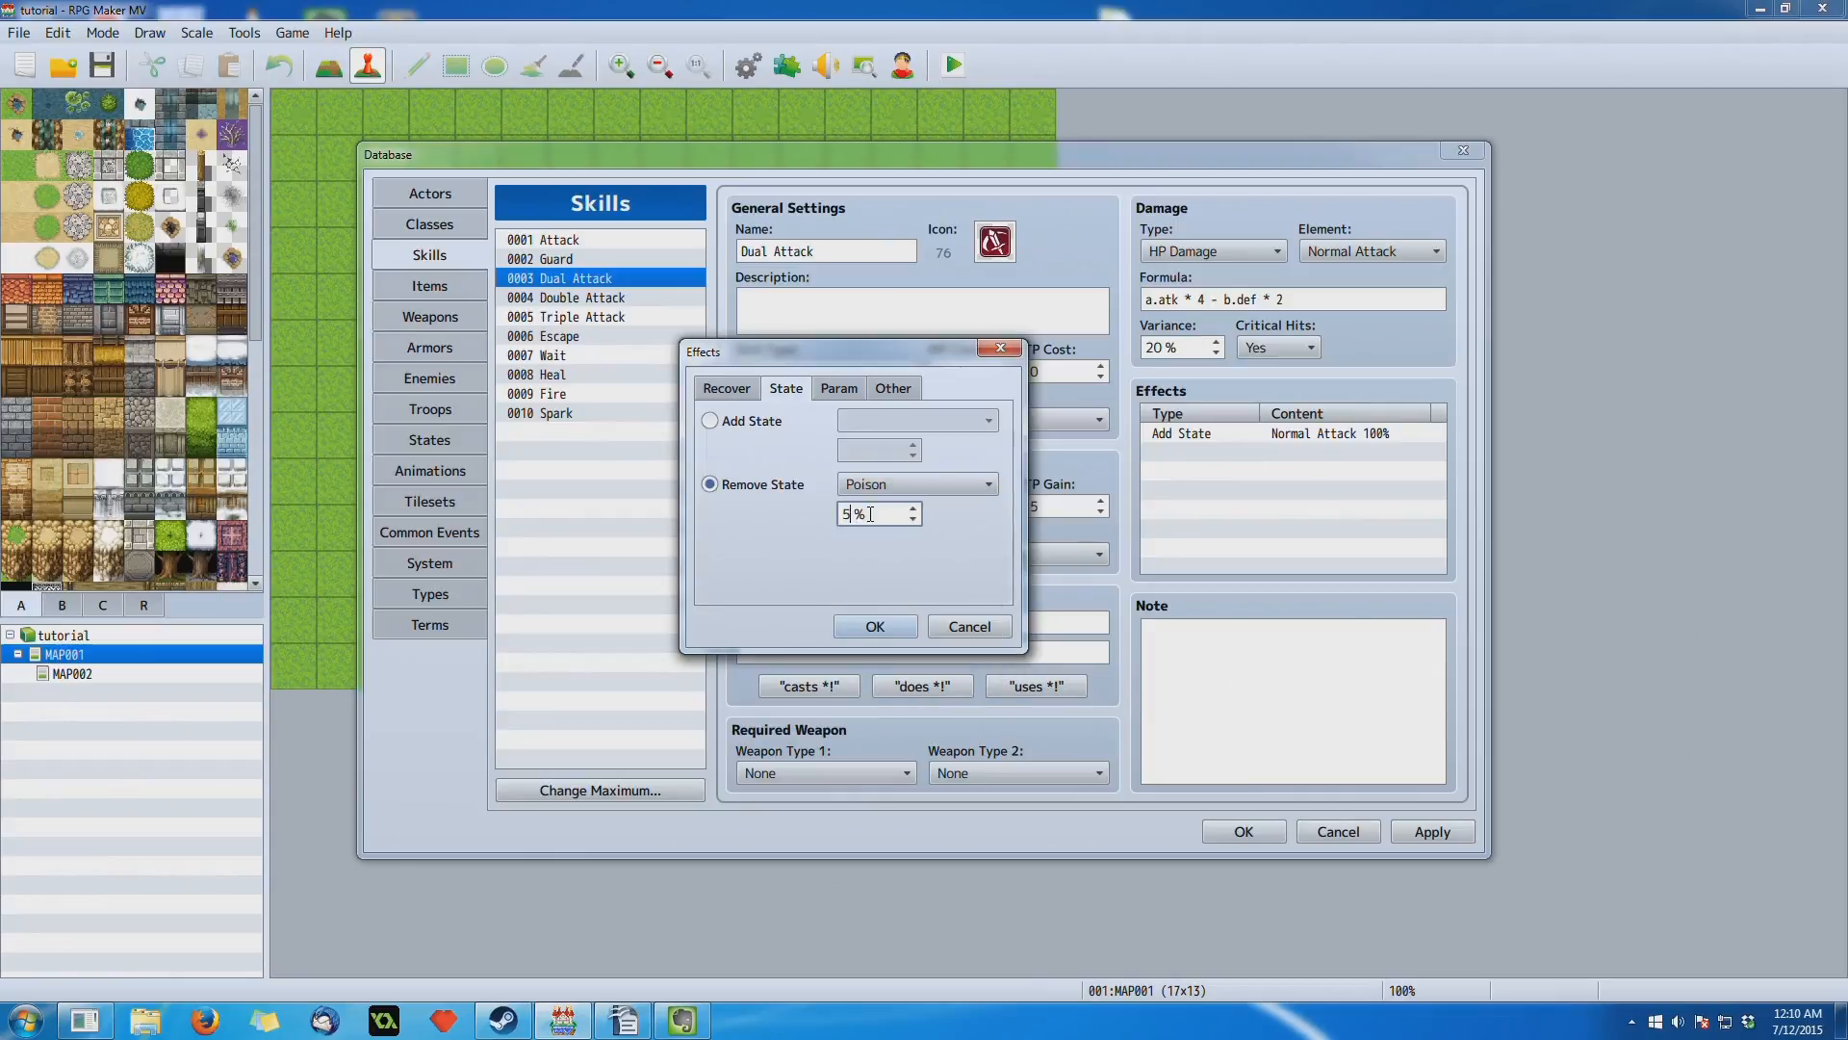
left_click(972, 624)
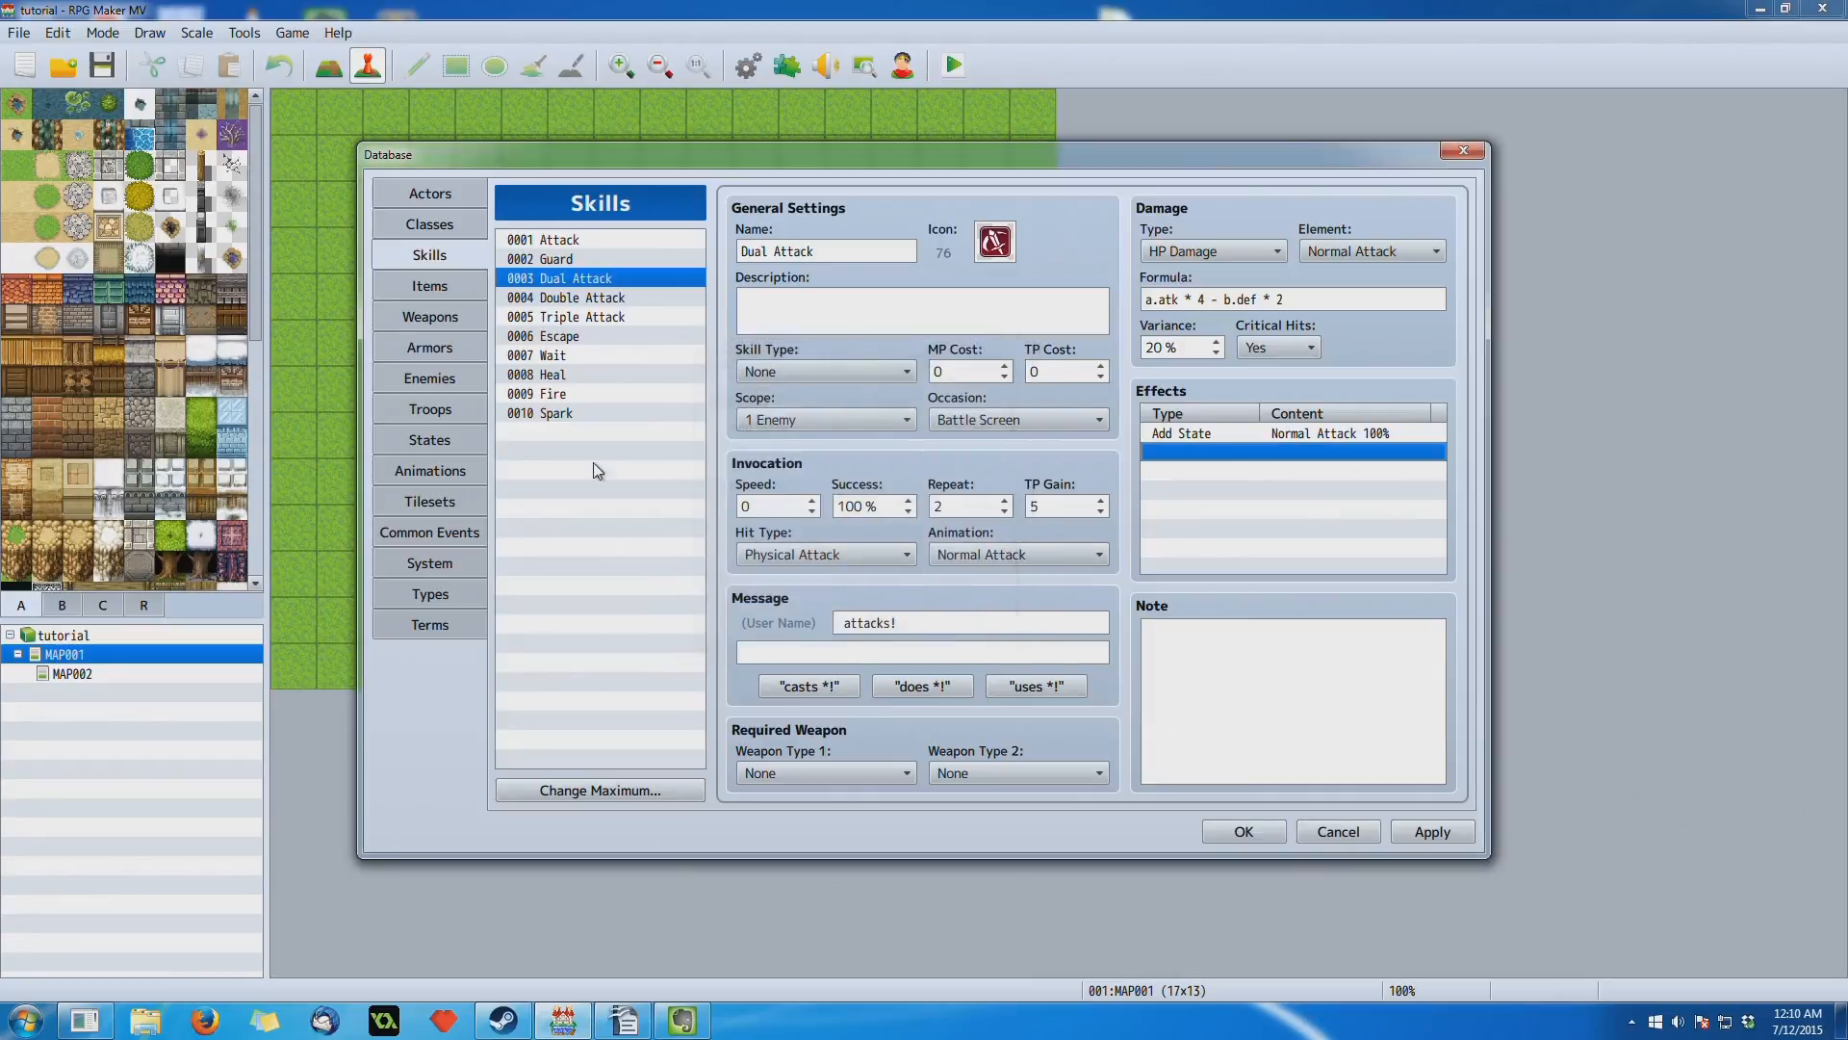
Step: Review the Poison state's settings in the database and return to the Dual Attack skill's effects
left_click(446, 435)
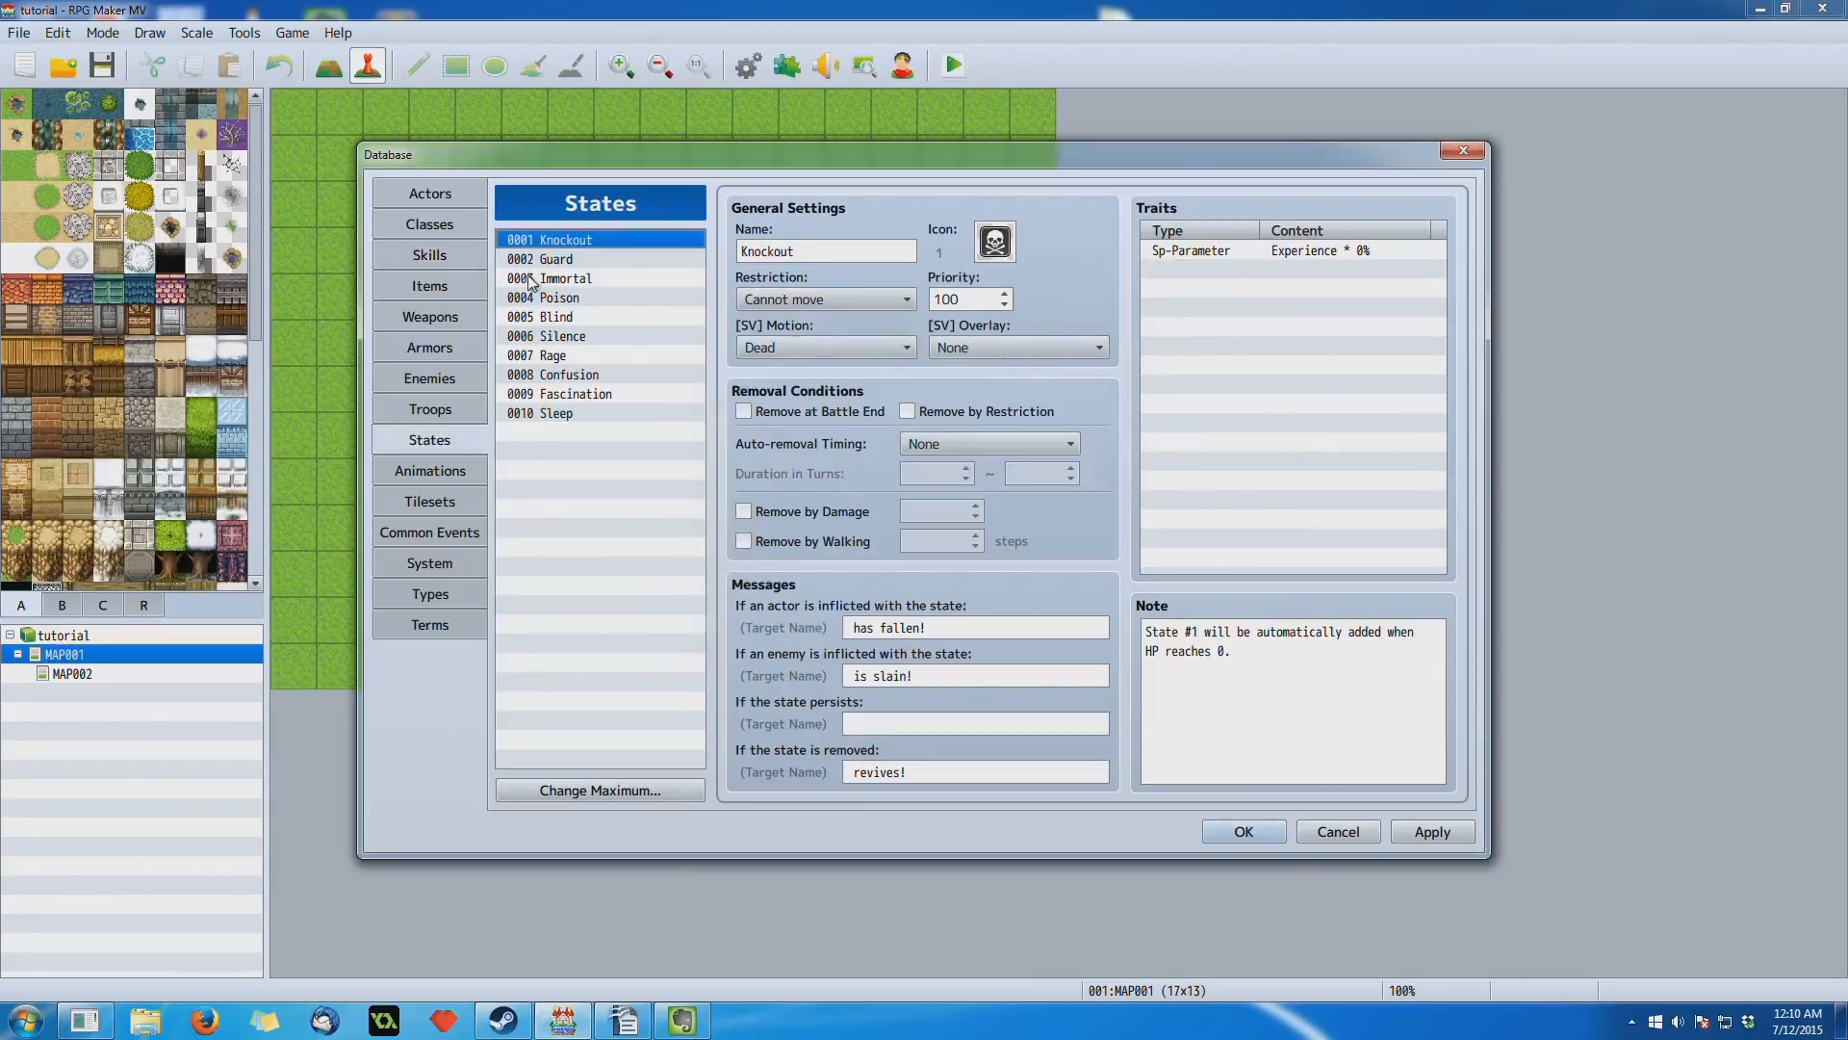
left_click(581, 299)
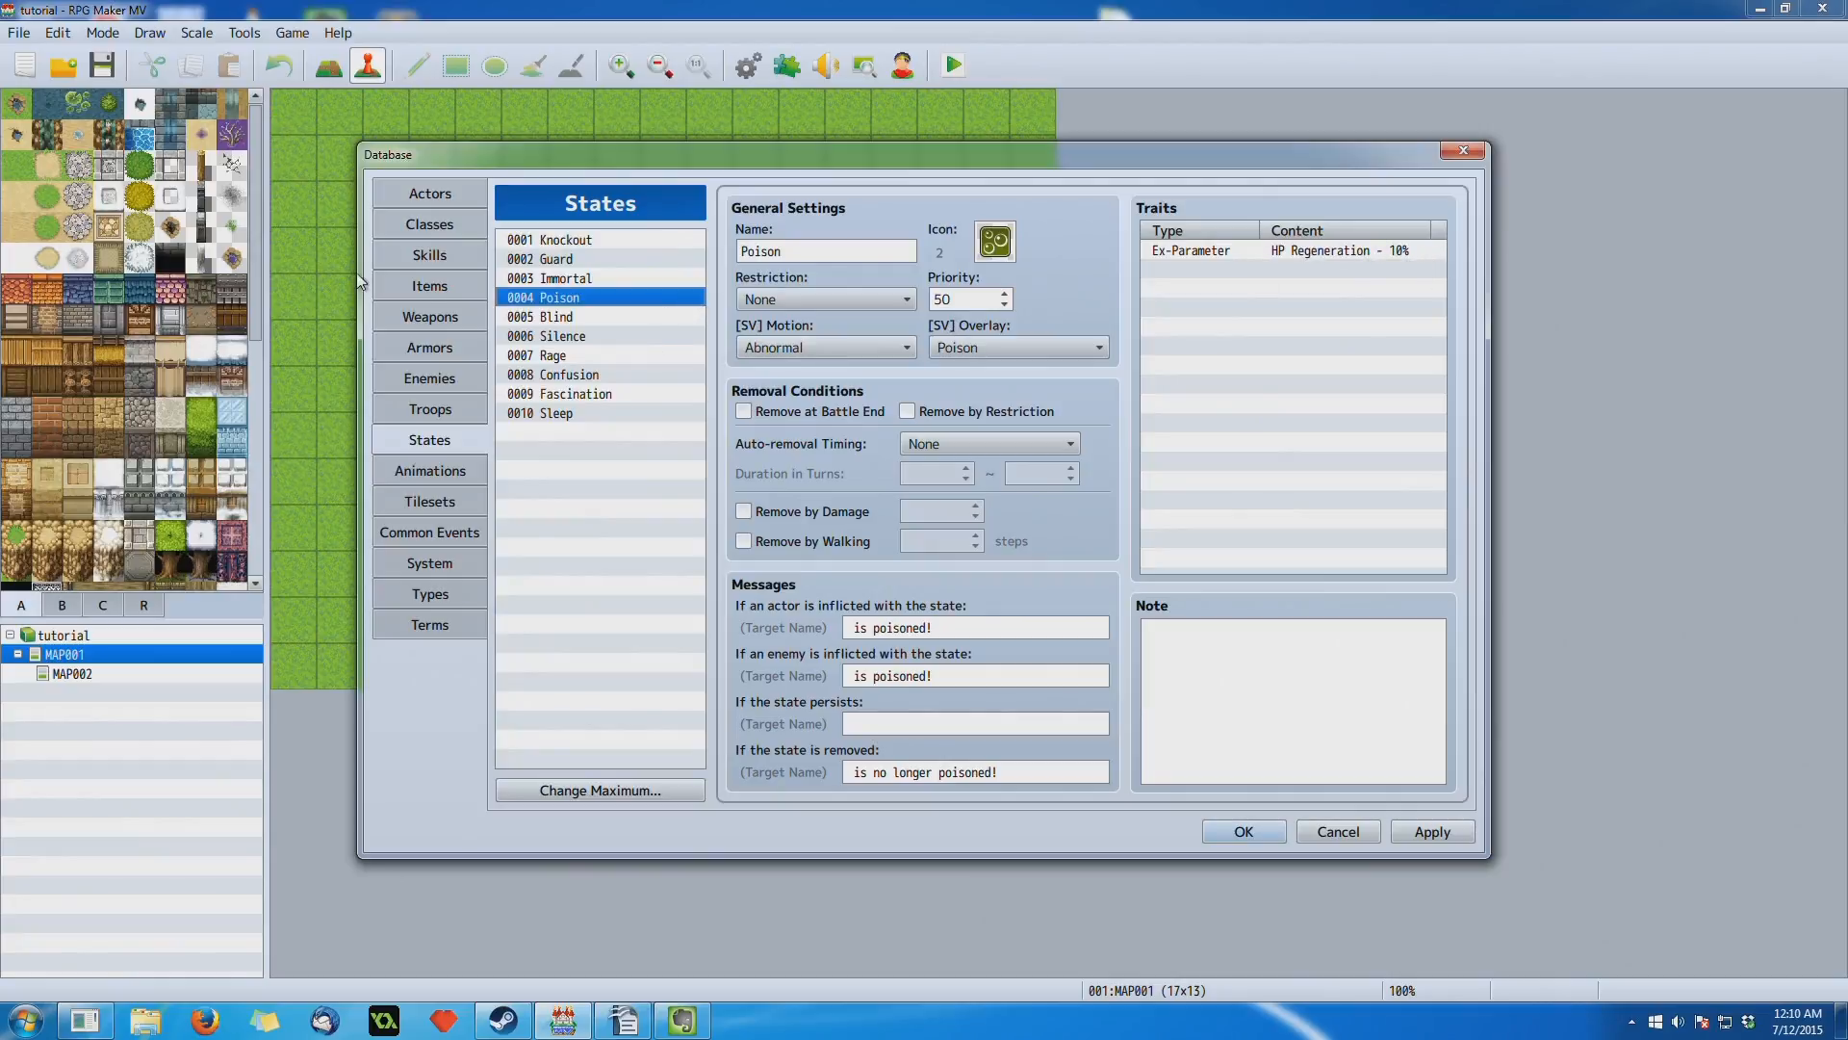
left_click(429, 286)
left_click(442, 258)
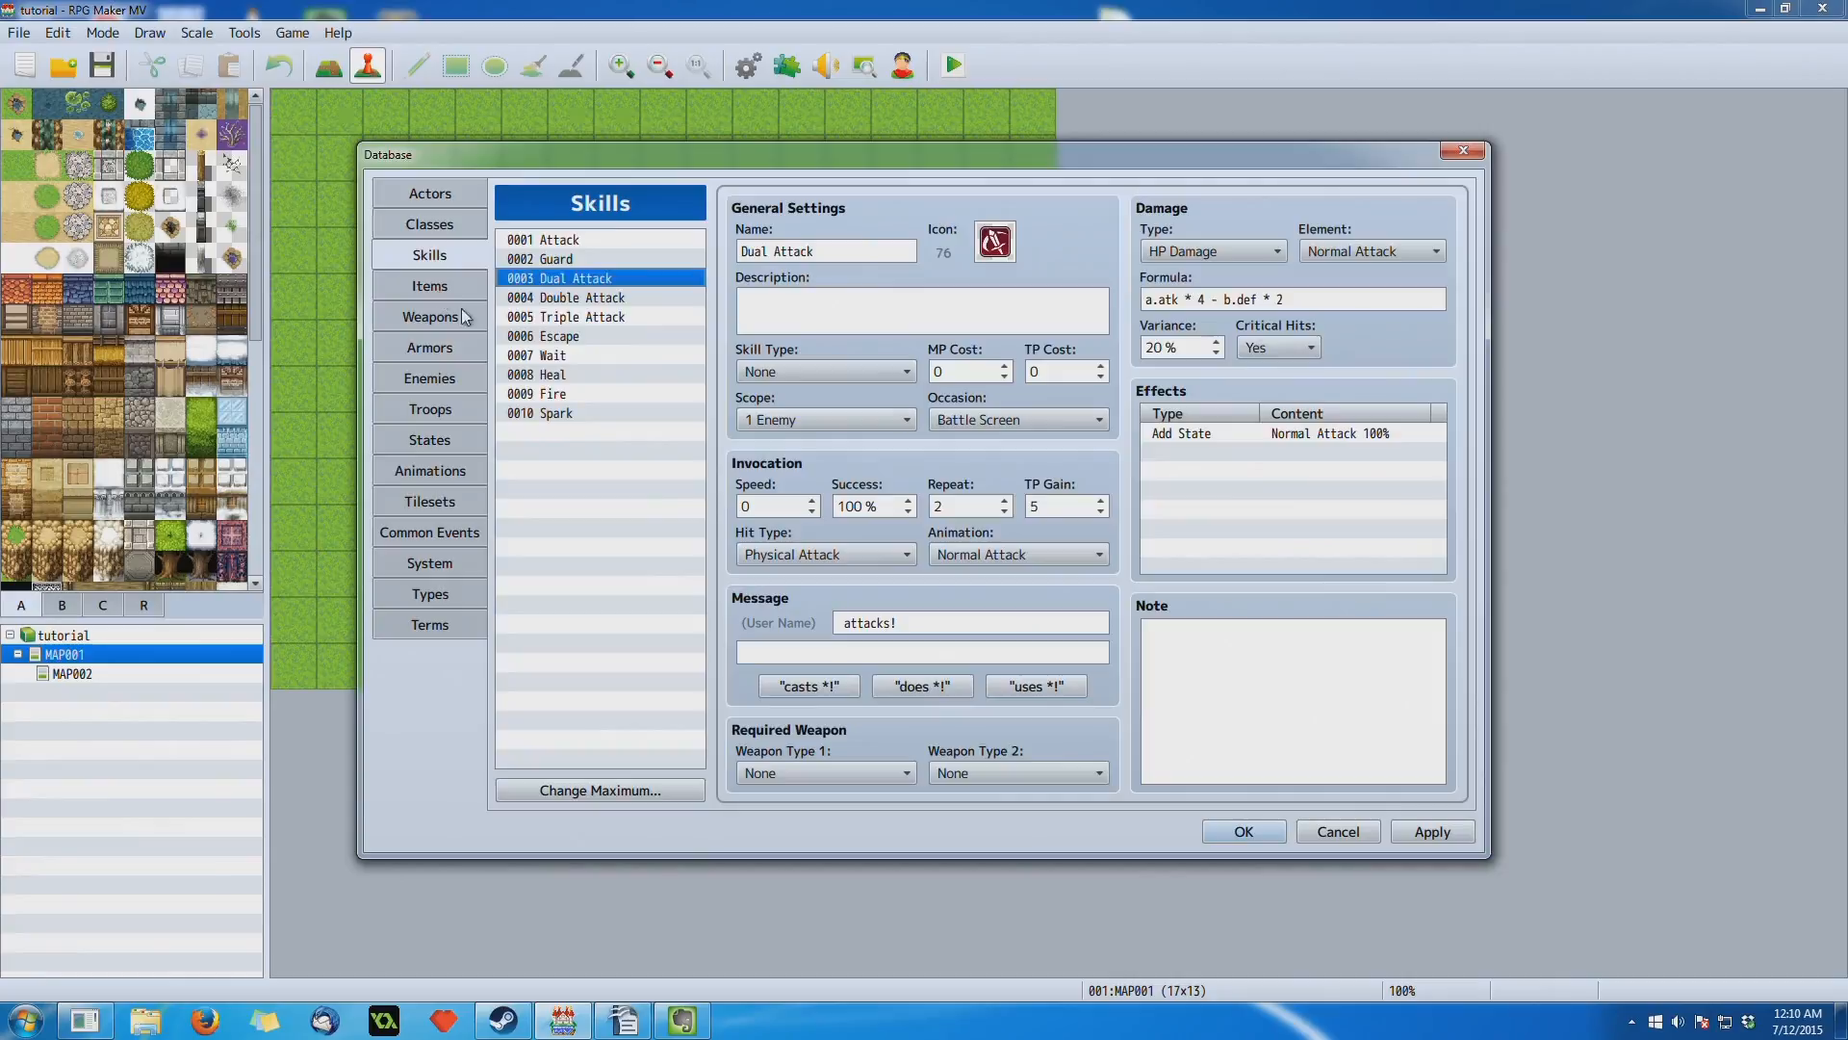
left_click(1240, 434)
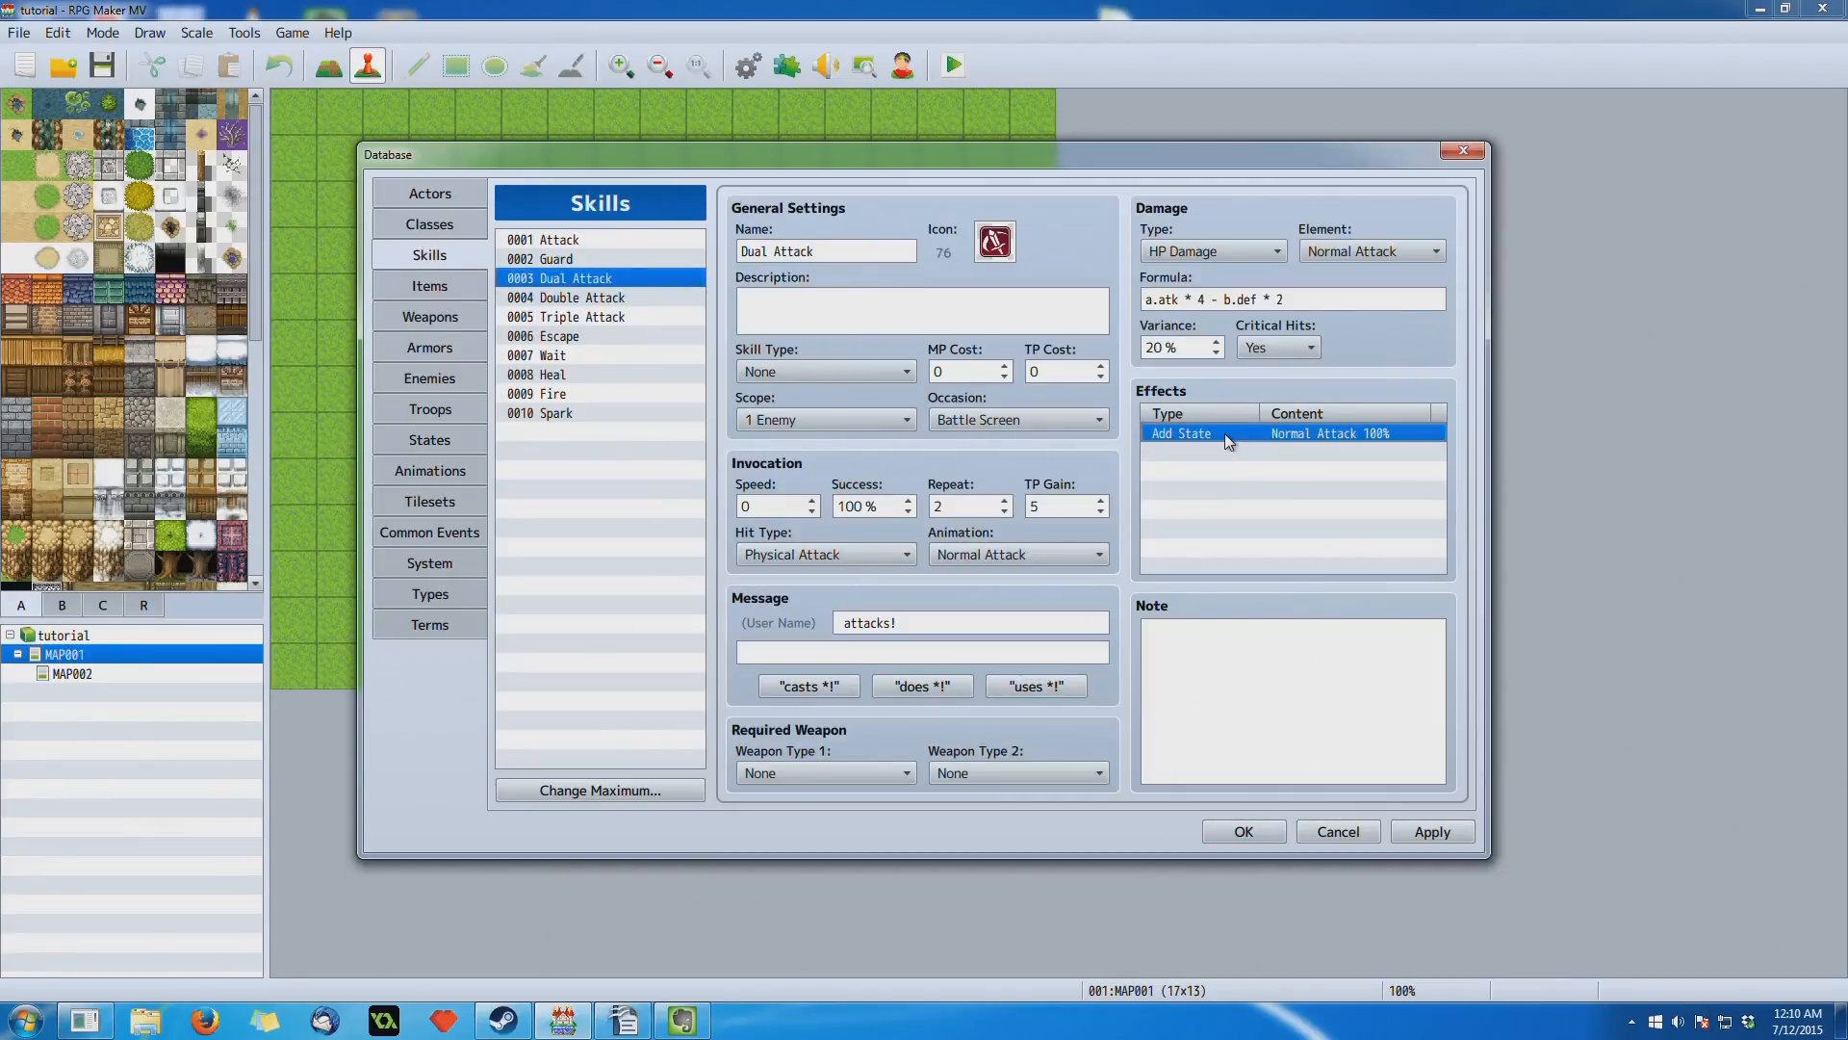
left_click(1225, 453)
Step: Add an Add Buff effect for Max HP lasting 5 turns to the Heal skill
left_click(552, 374)
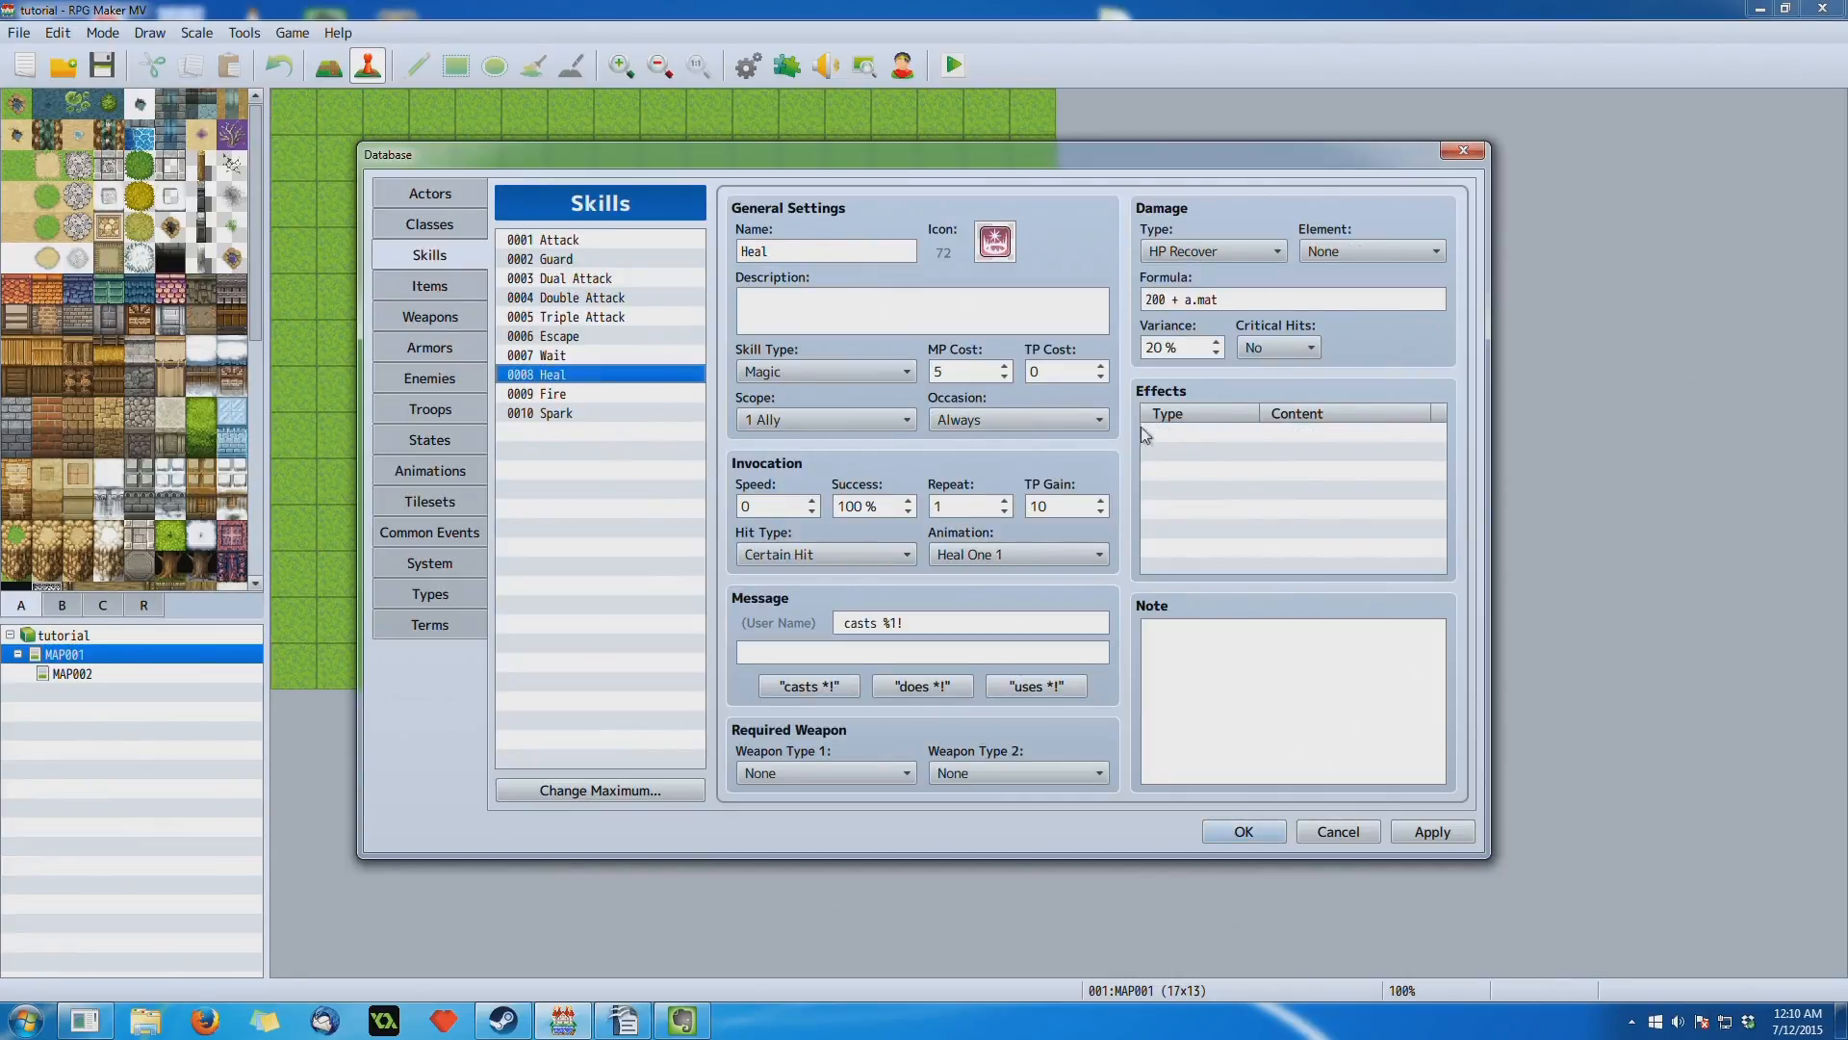
double_click(1181, 438)
left_click_drag(1267, 335, 953, 339)
left_click(1129, 375)
left_click(1182, 374)
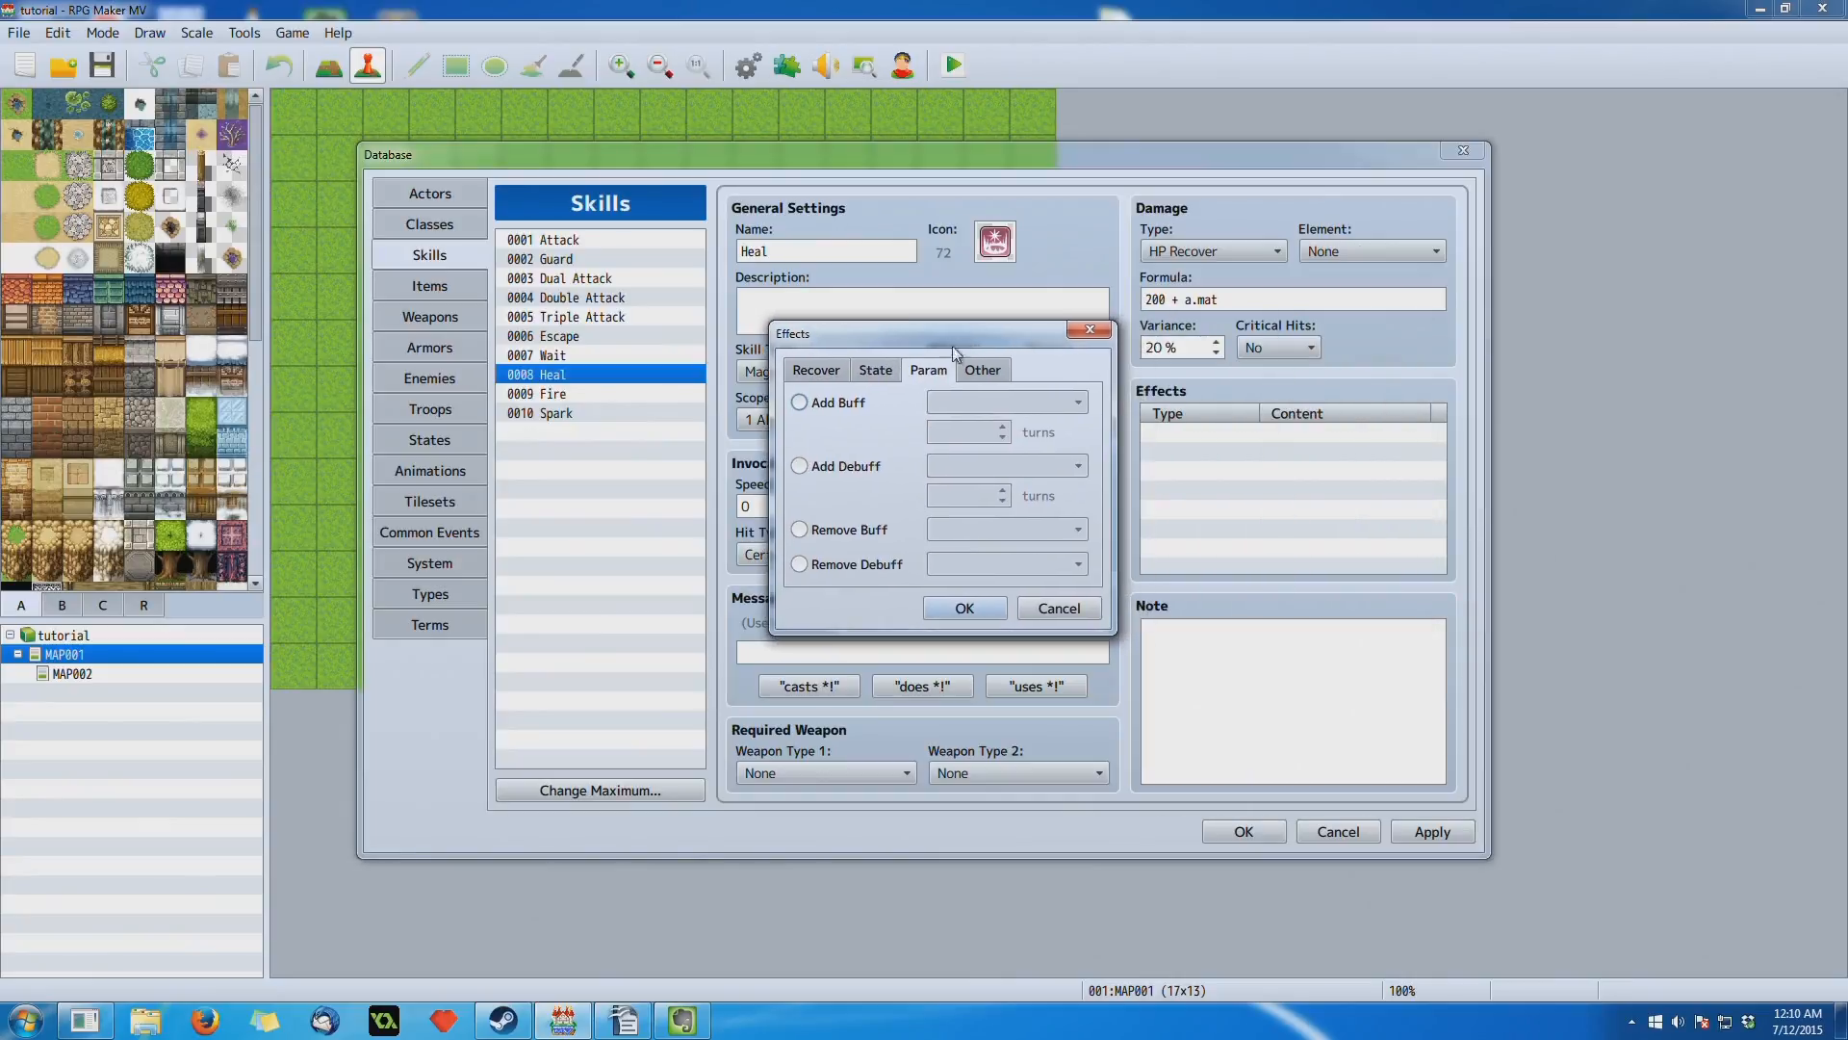
left_click(822, 408)
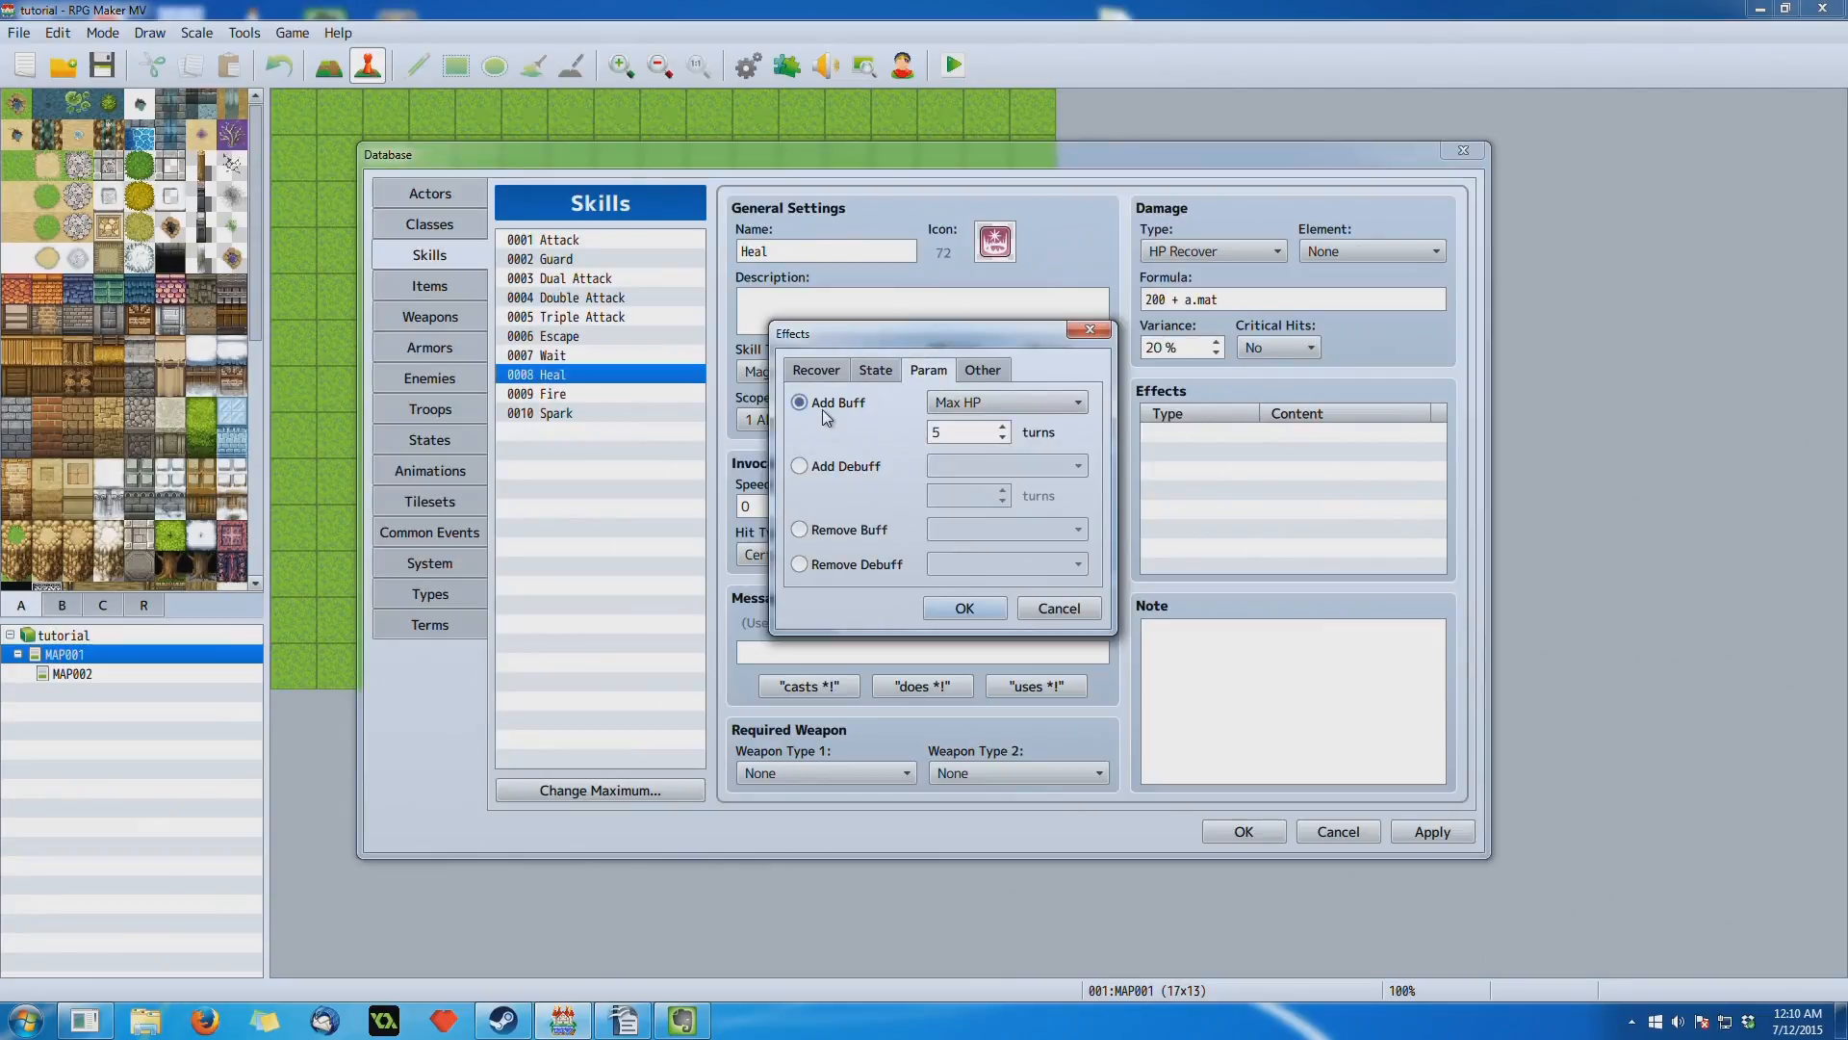
left_click(962, 412)
left_click(963, 412)
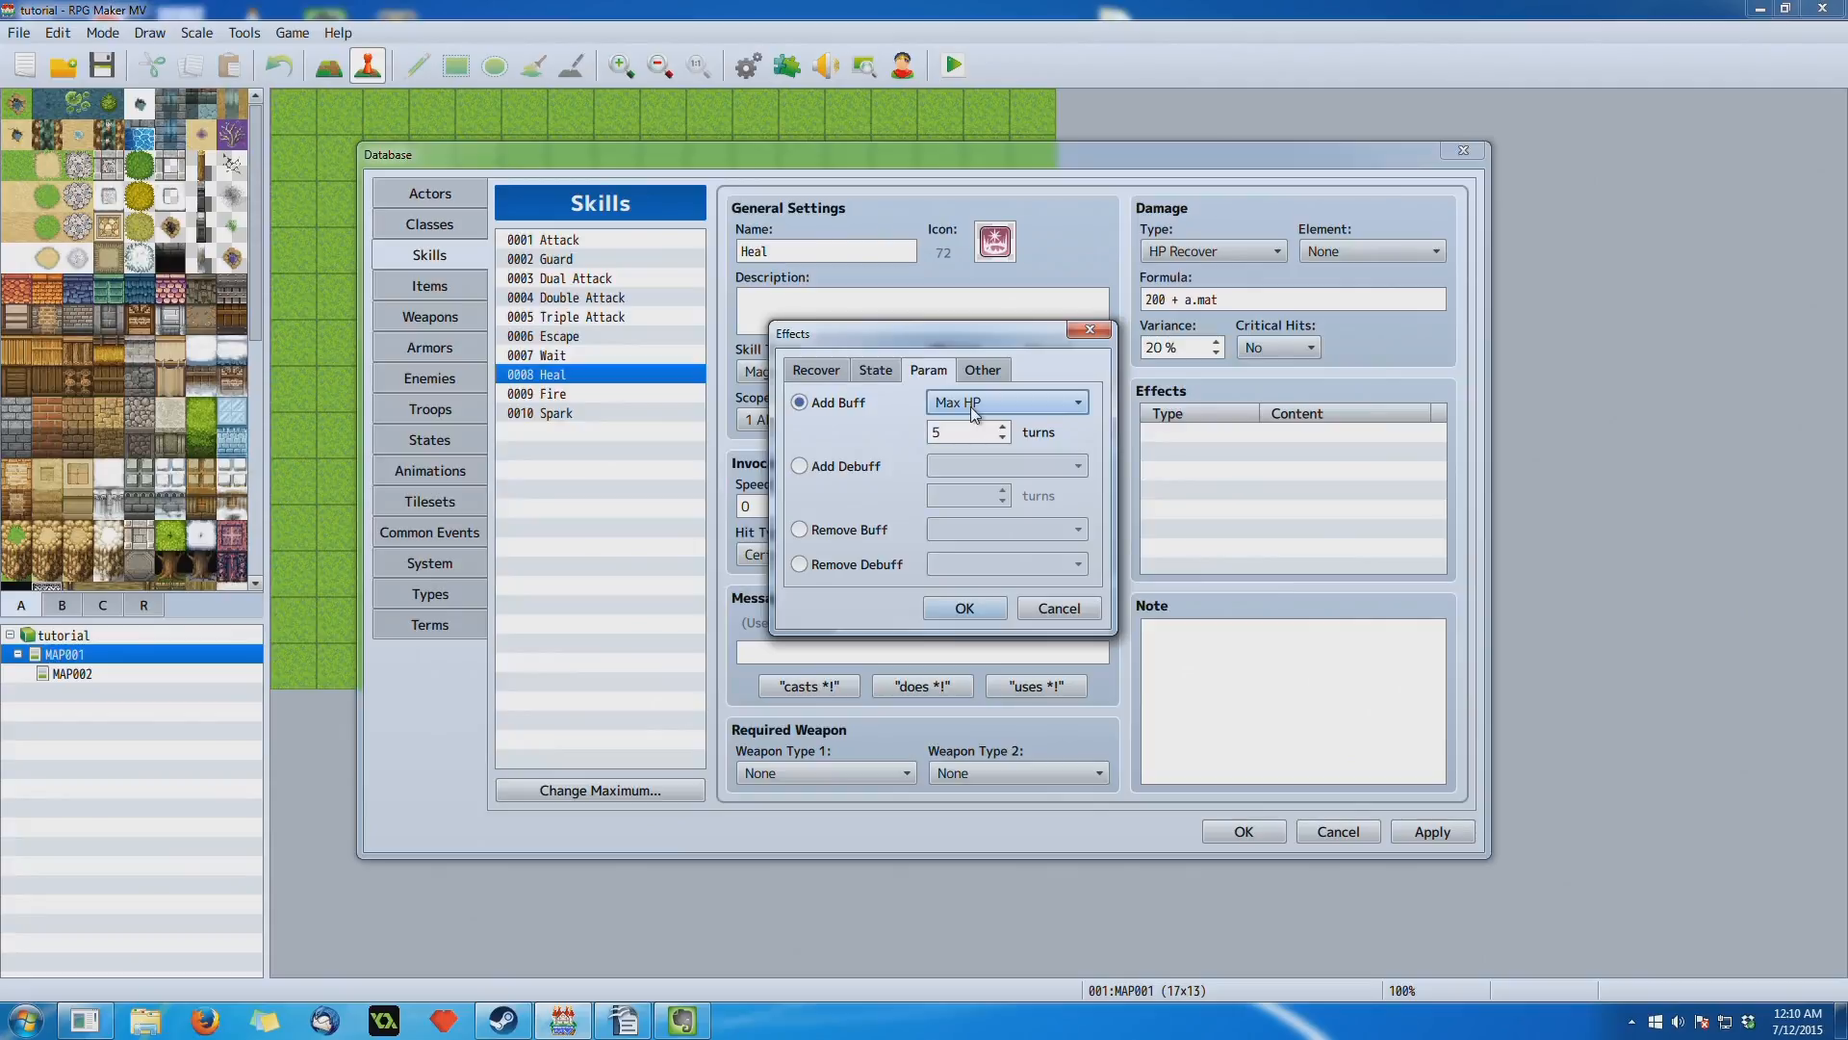
left_click(972, 411)
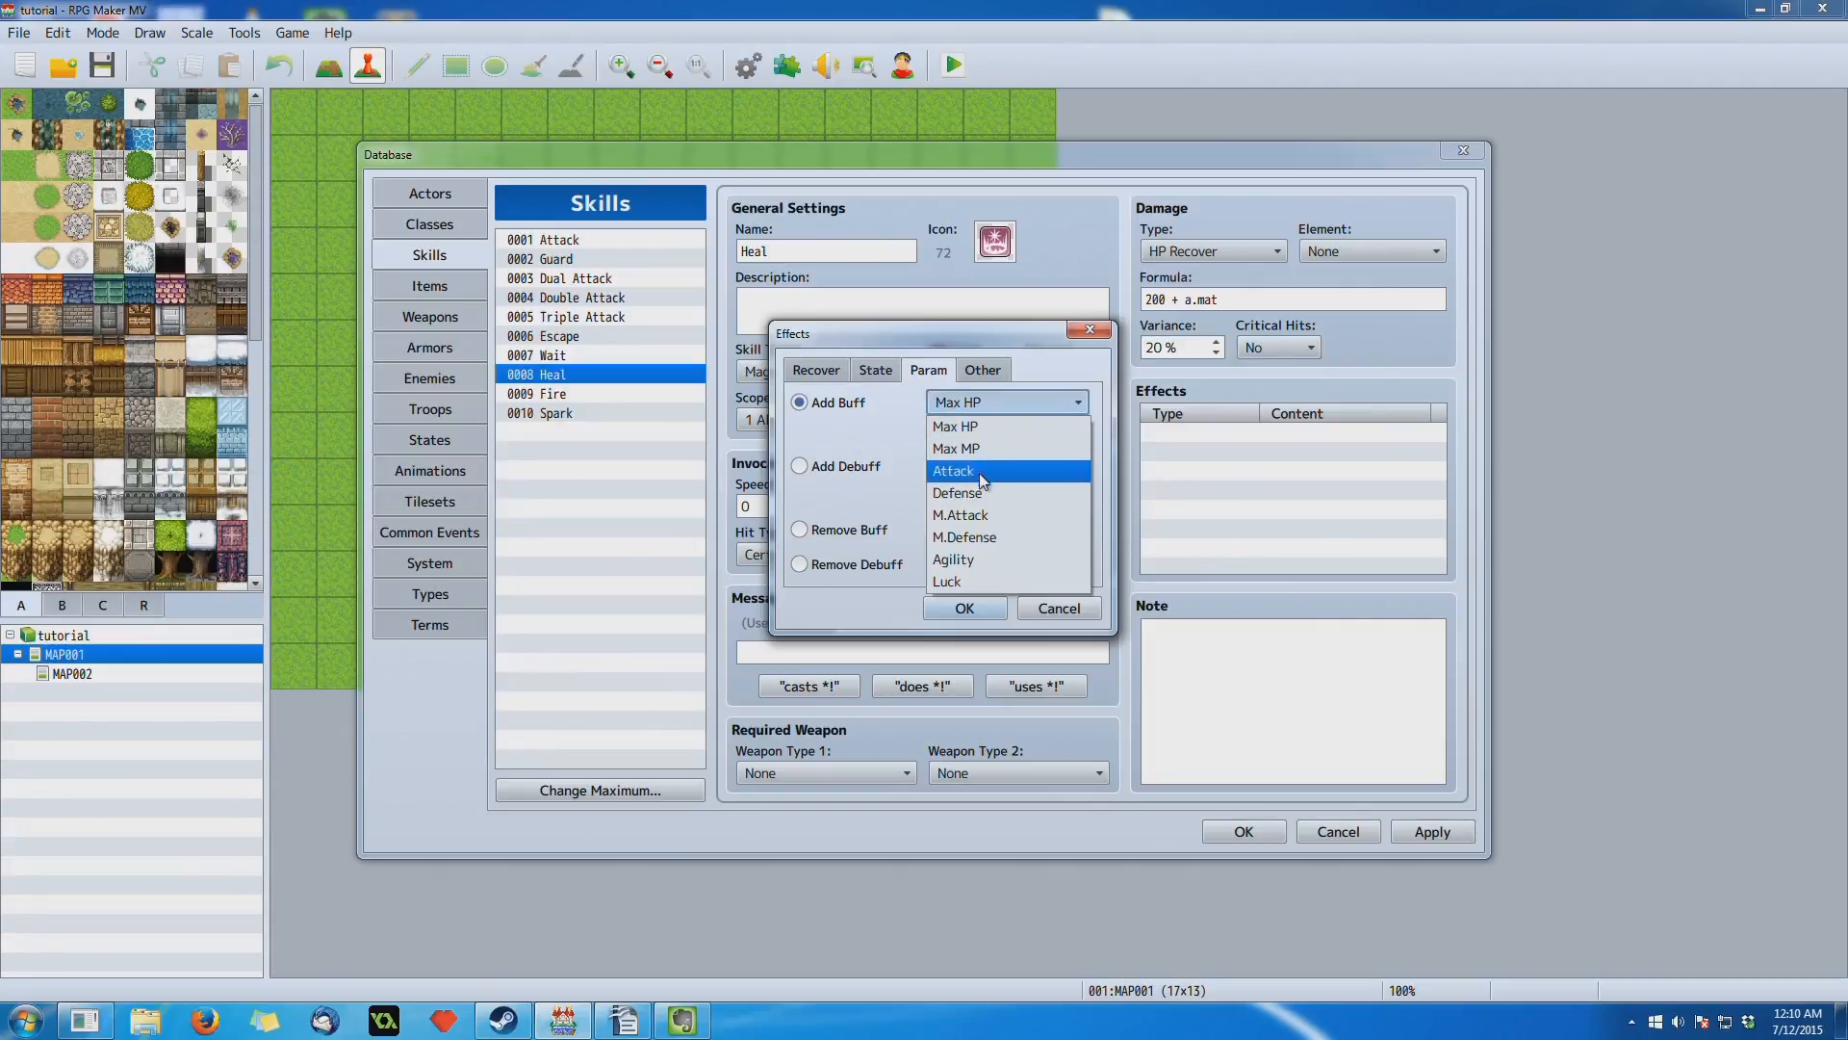
left_click(996, 406)
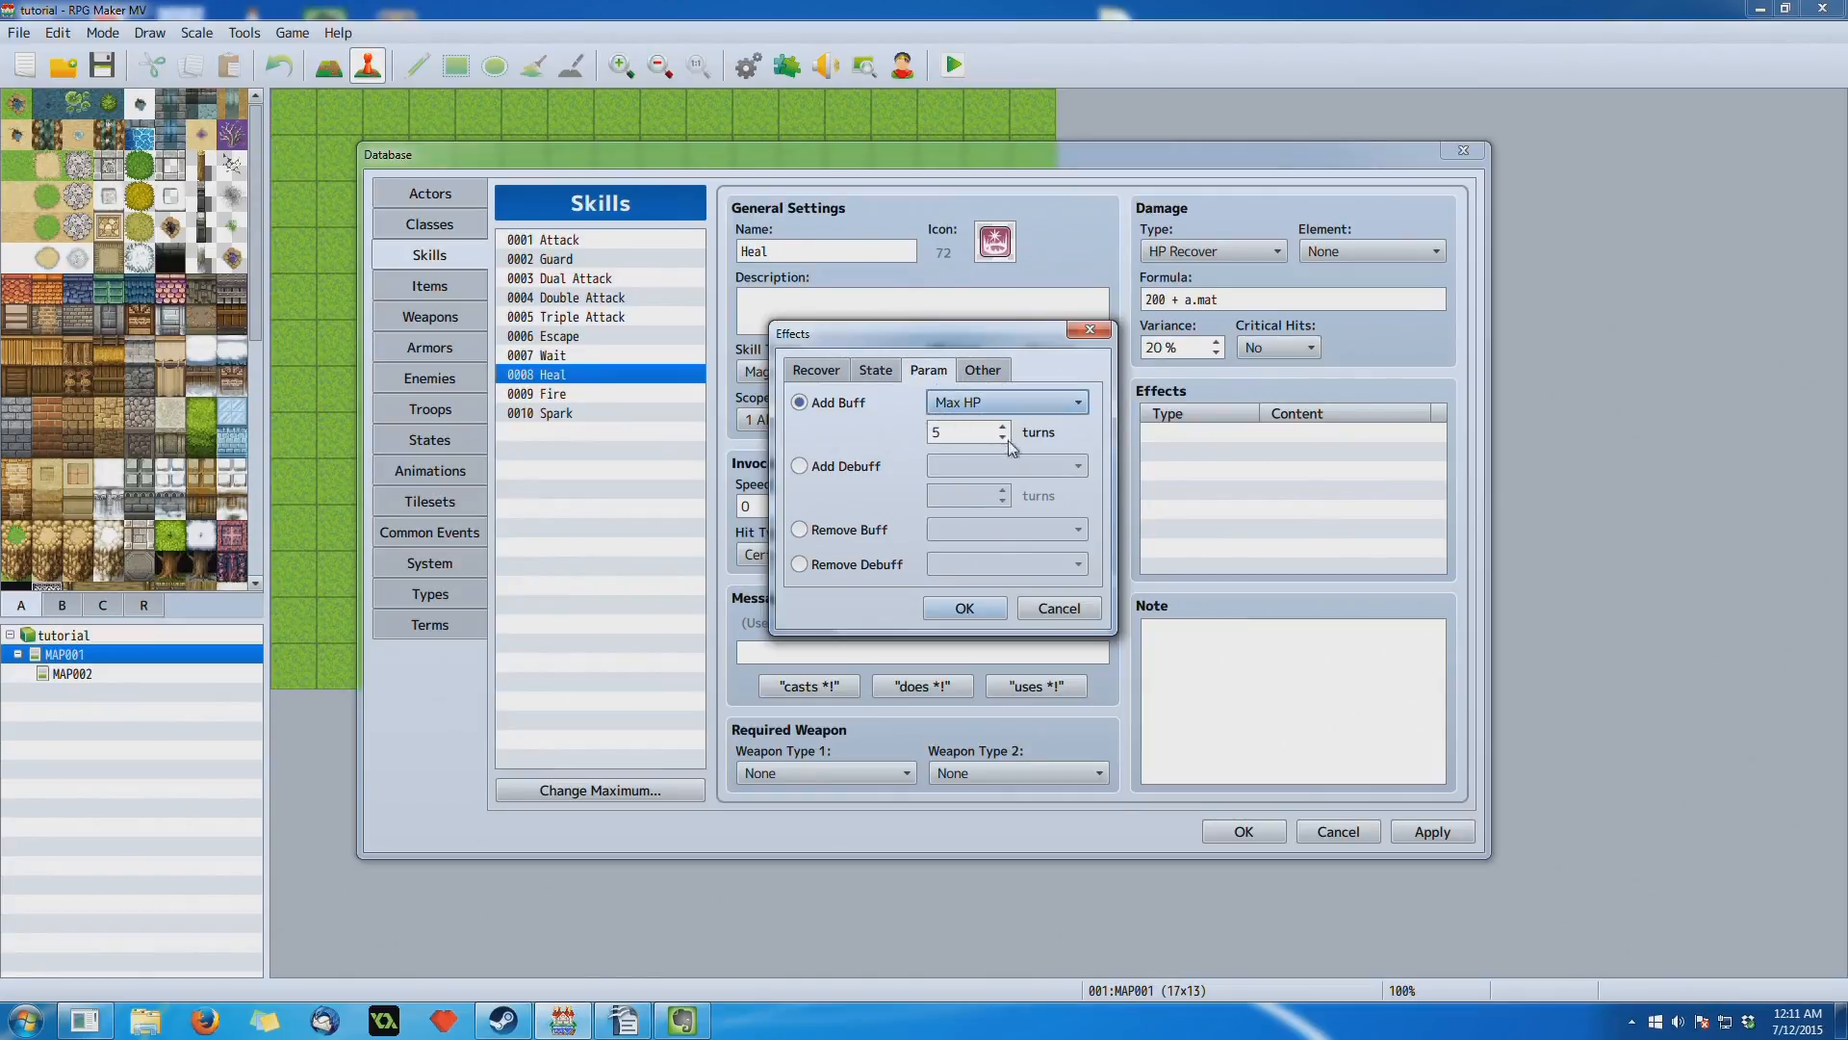
left_click_drag(998, 339, 970, 337)
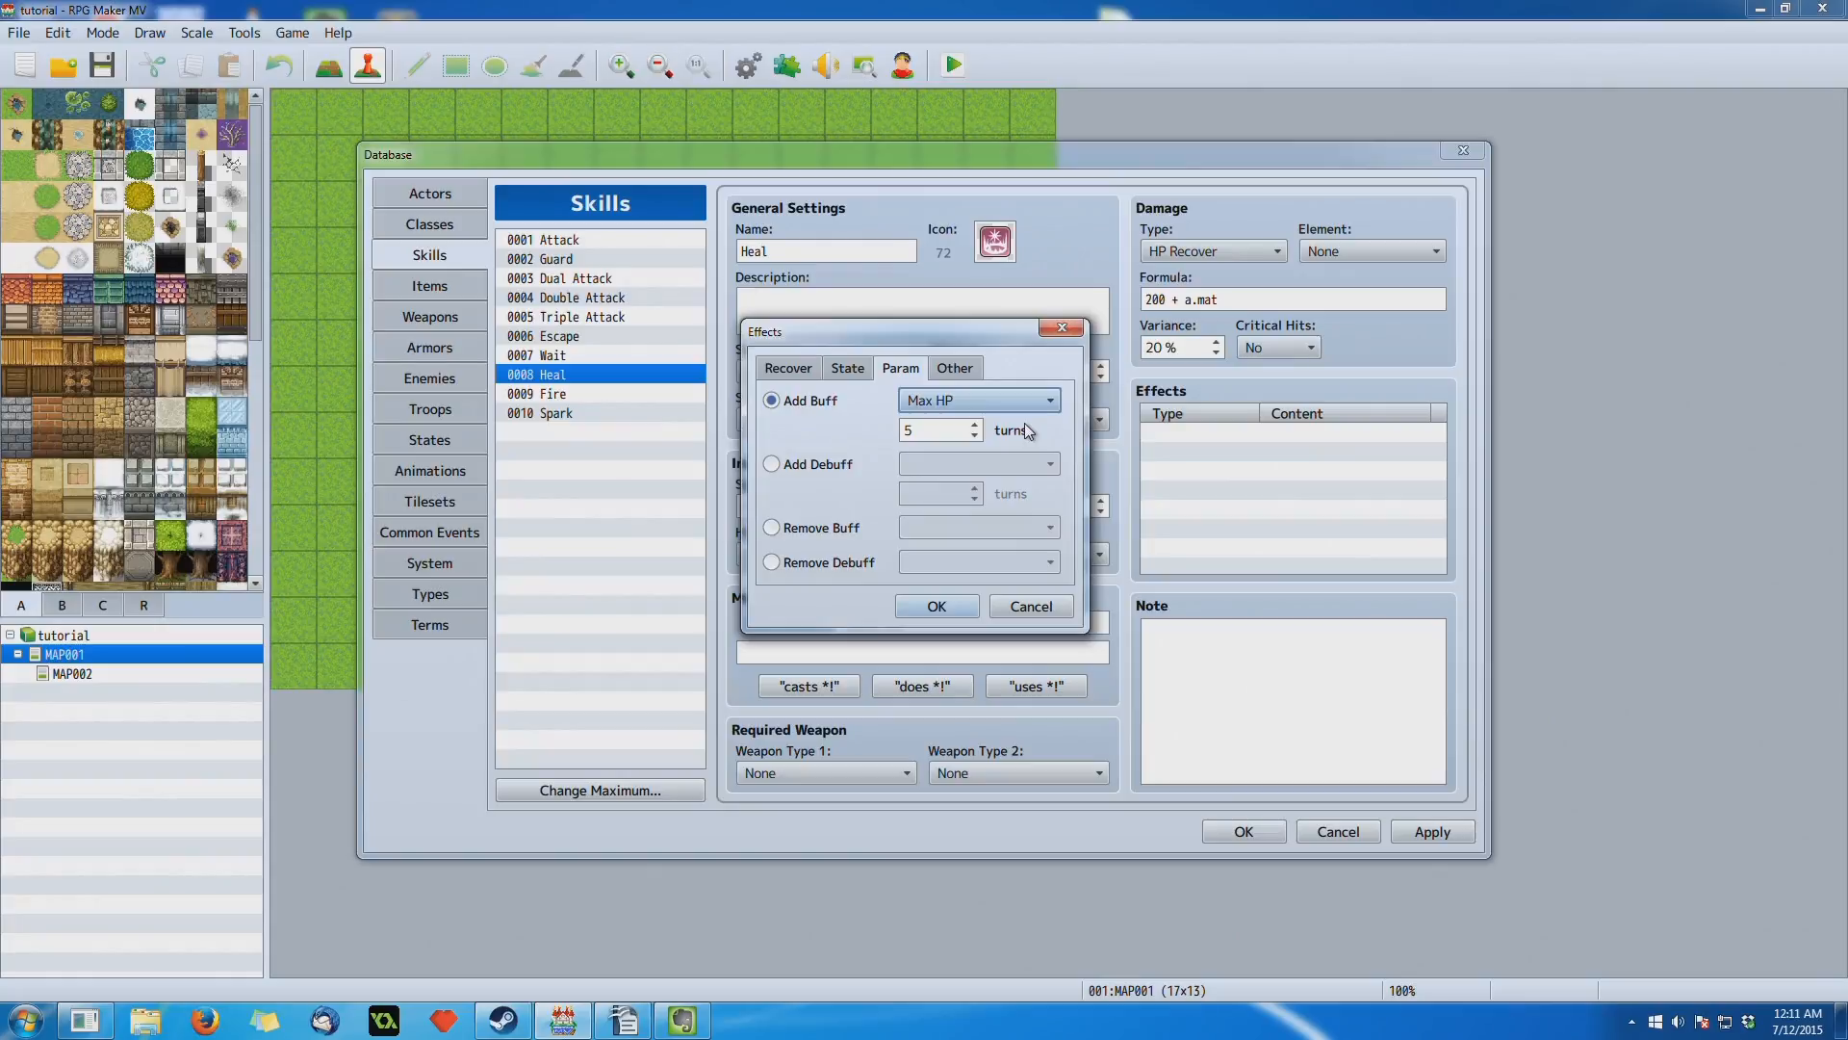
left_click_drag(996, 337, 858, 339)
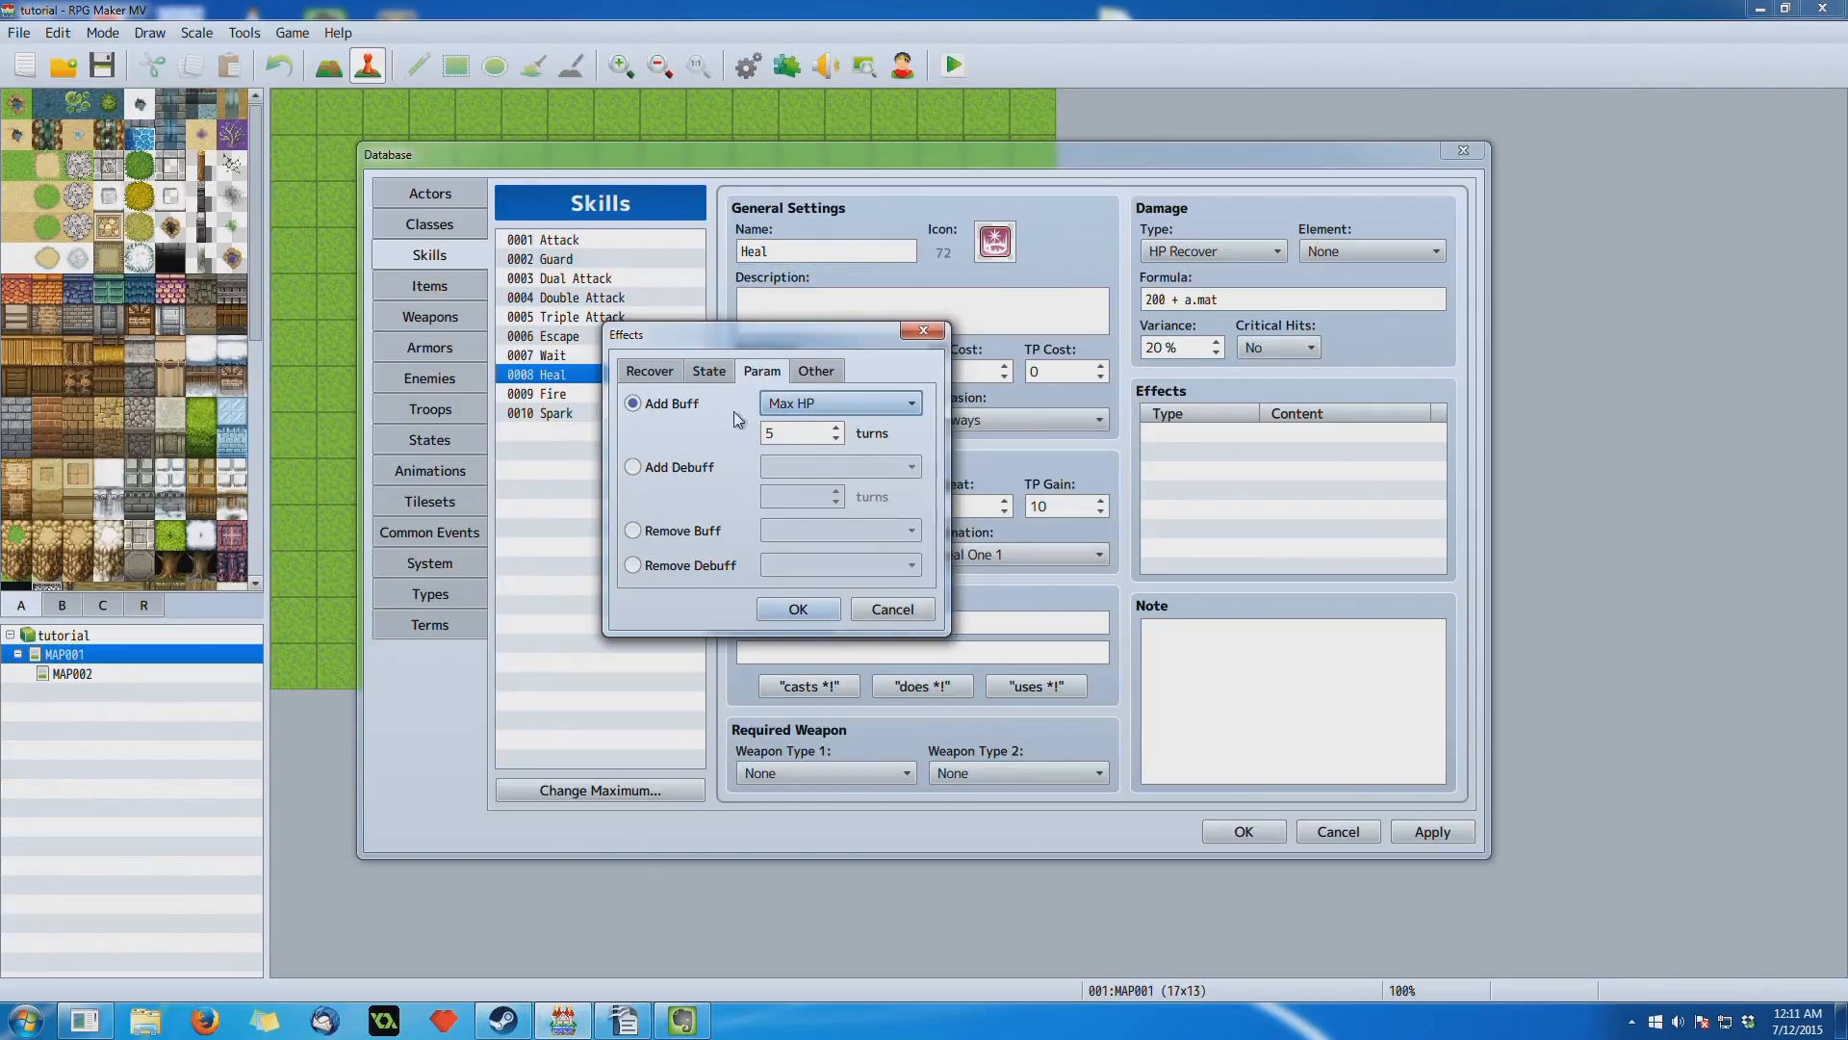
left_click(818, 607)
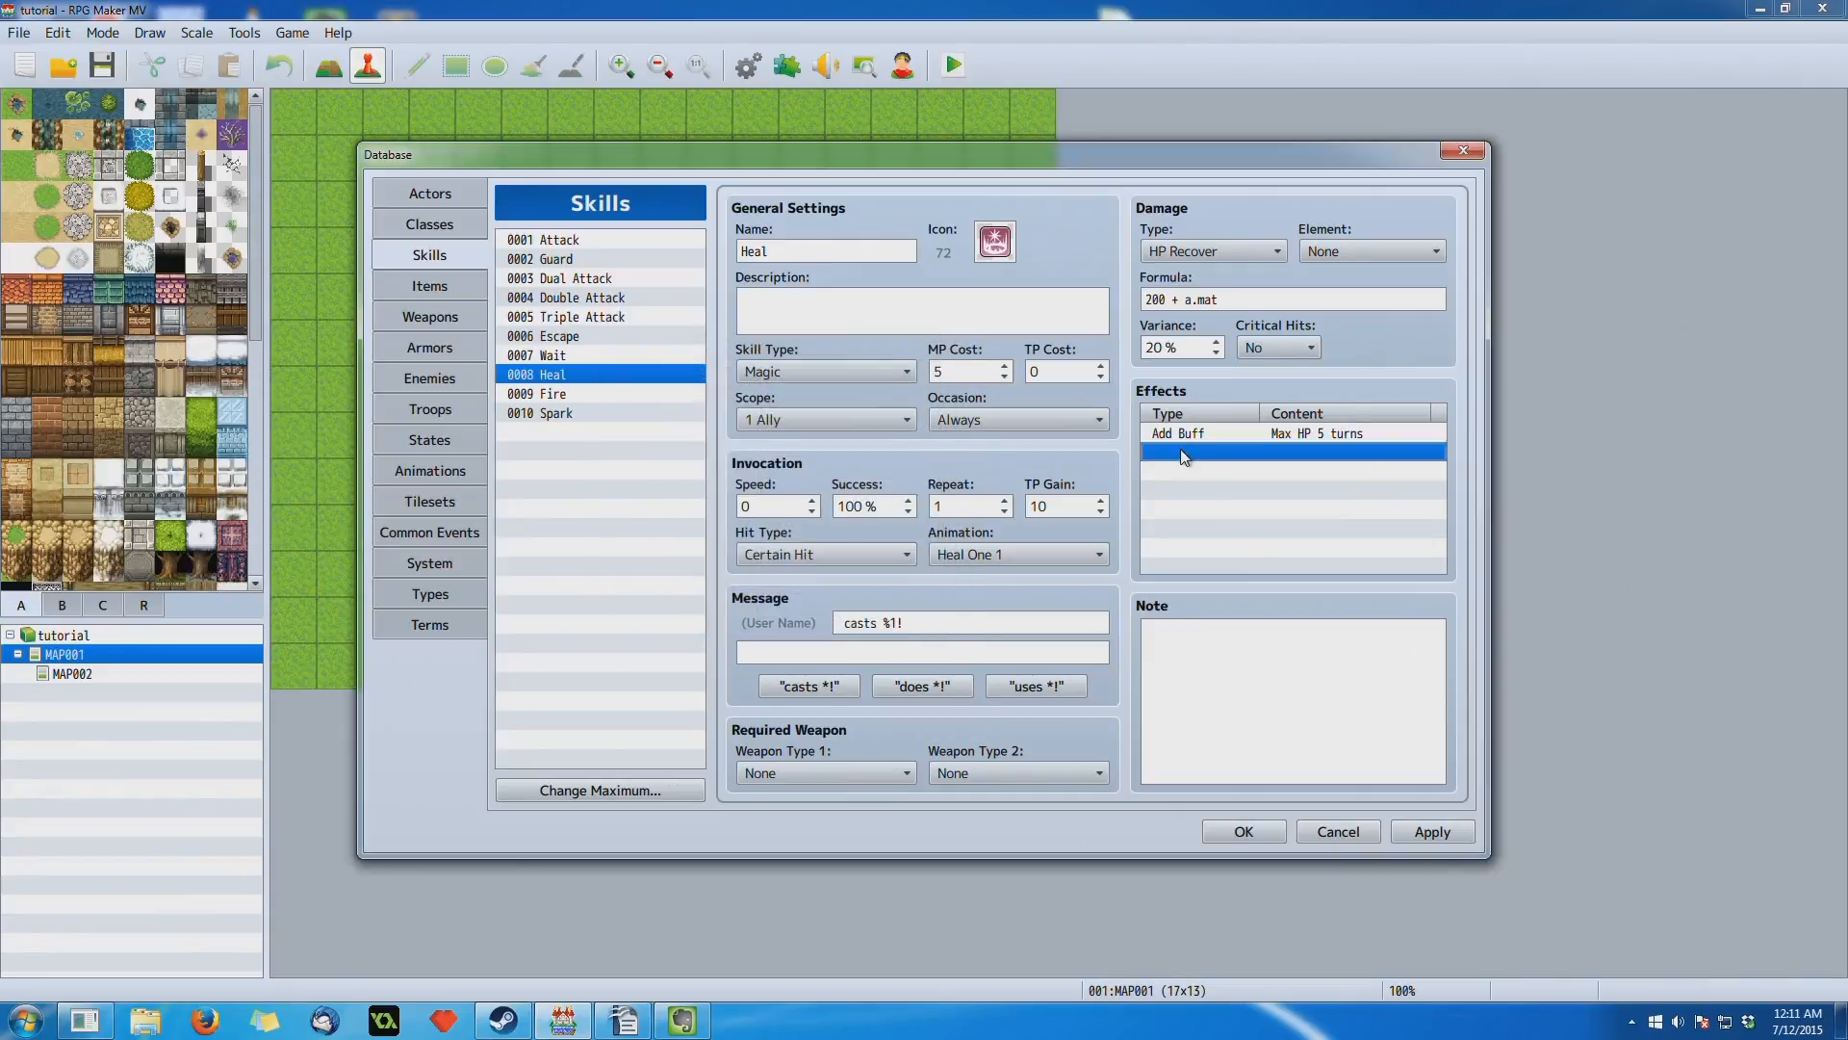
Step: Add a second Max HP buff effect of 5 turns to the Heal skill
double_click(1180, 449)
left_click_drag(1251, 330, 1001, 366)
left_click(1011, 395)
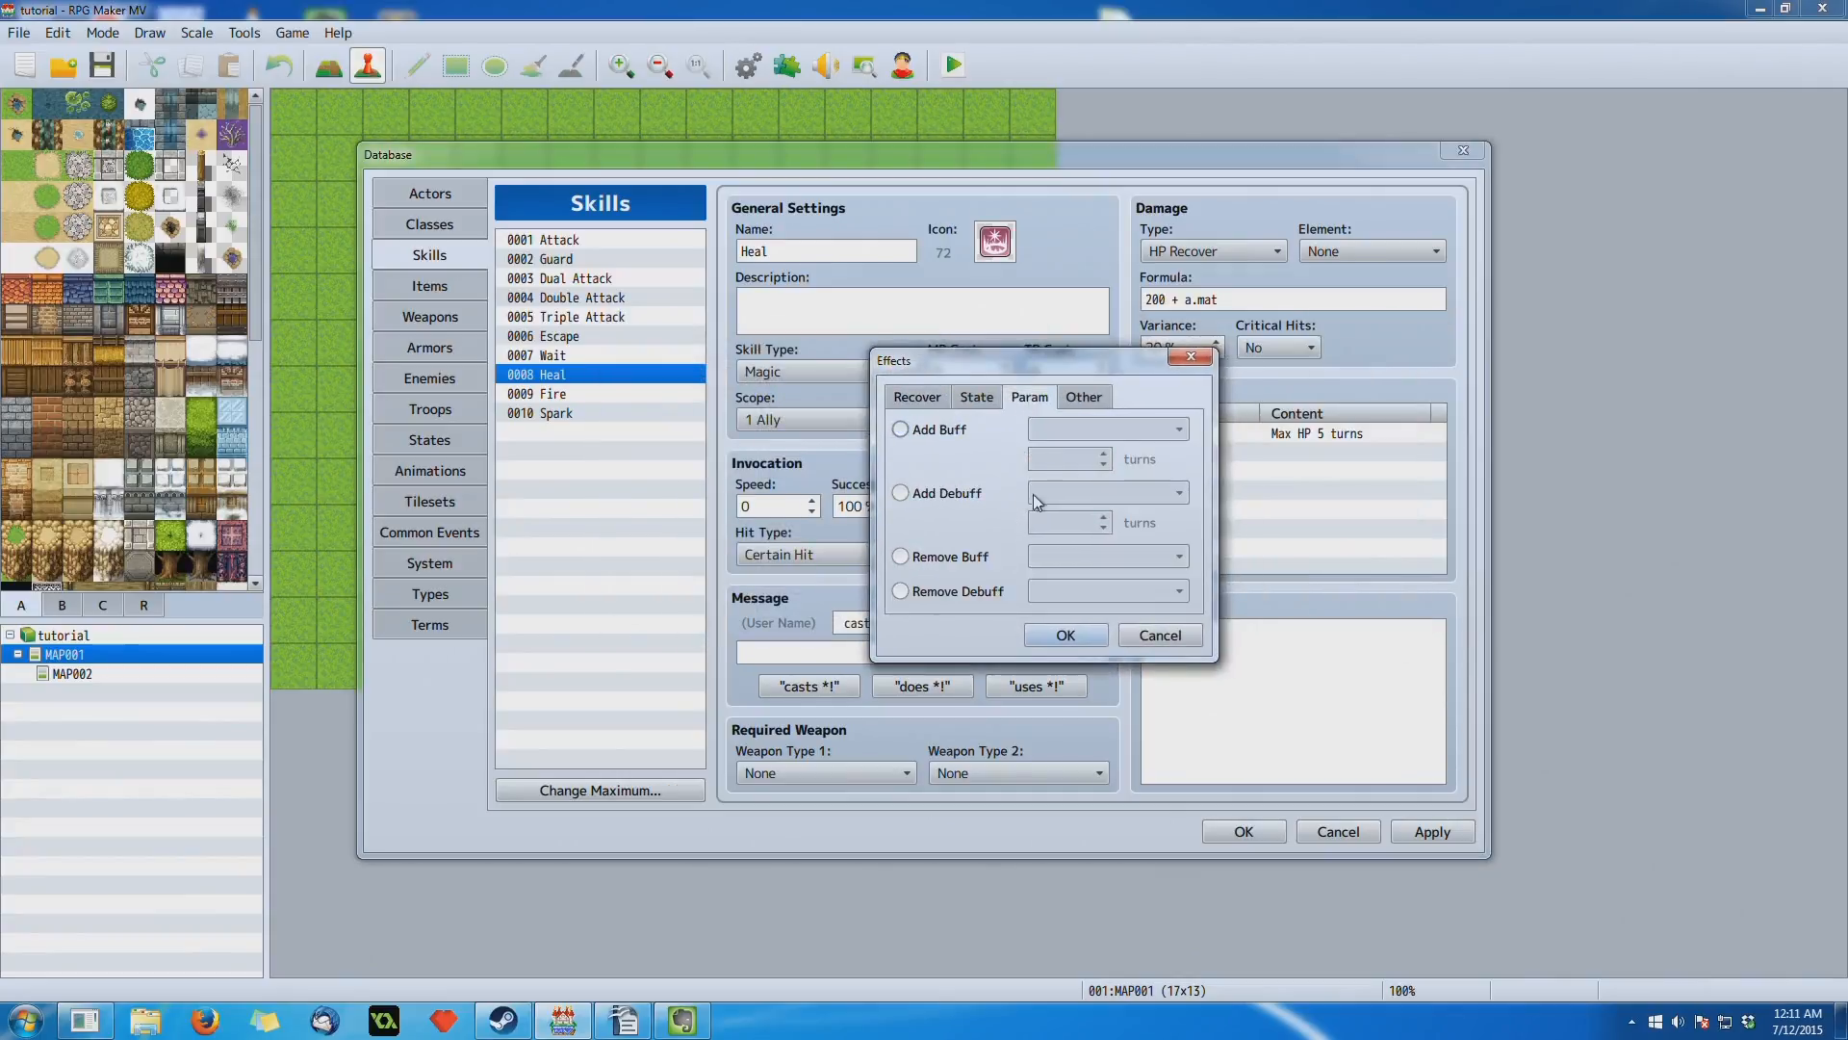
left_click(928, 439)
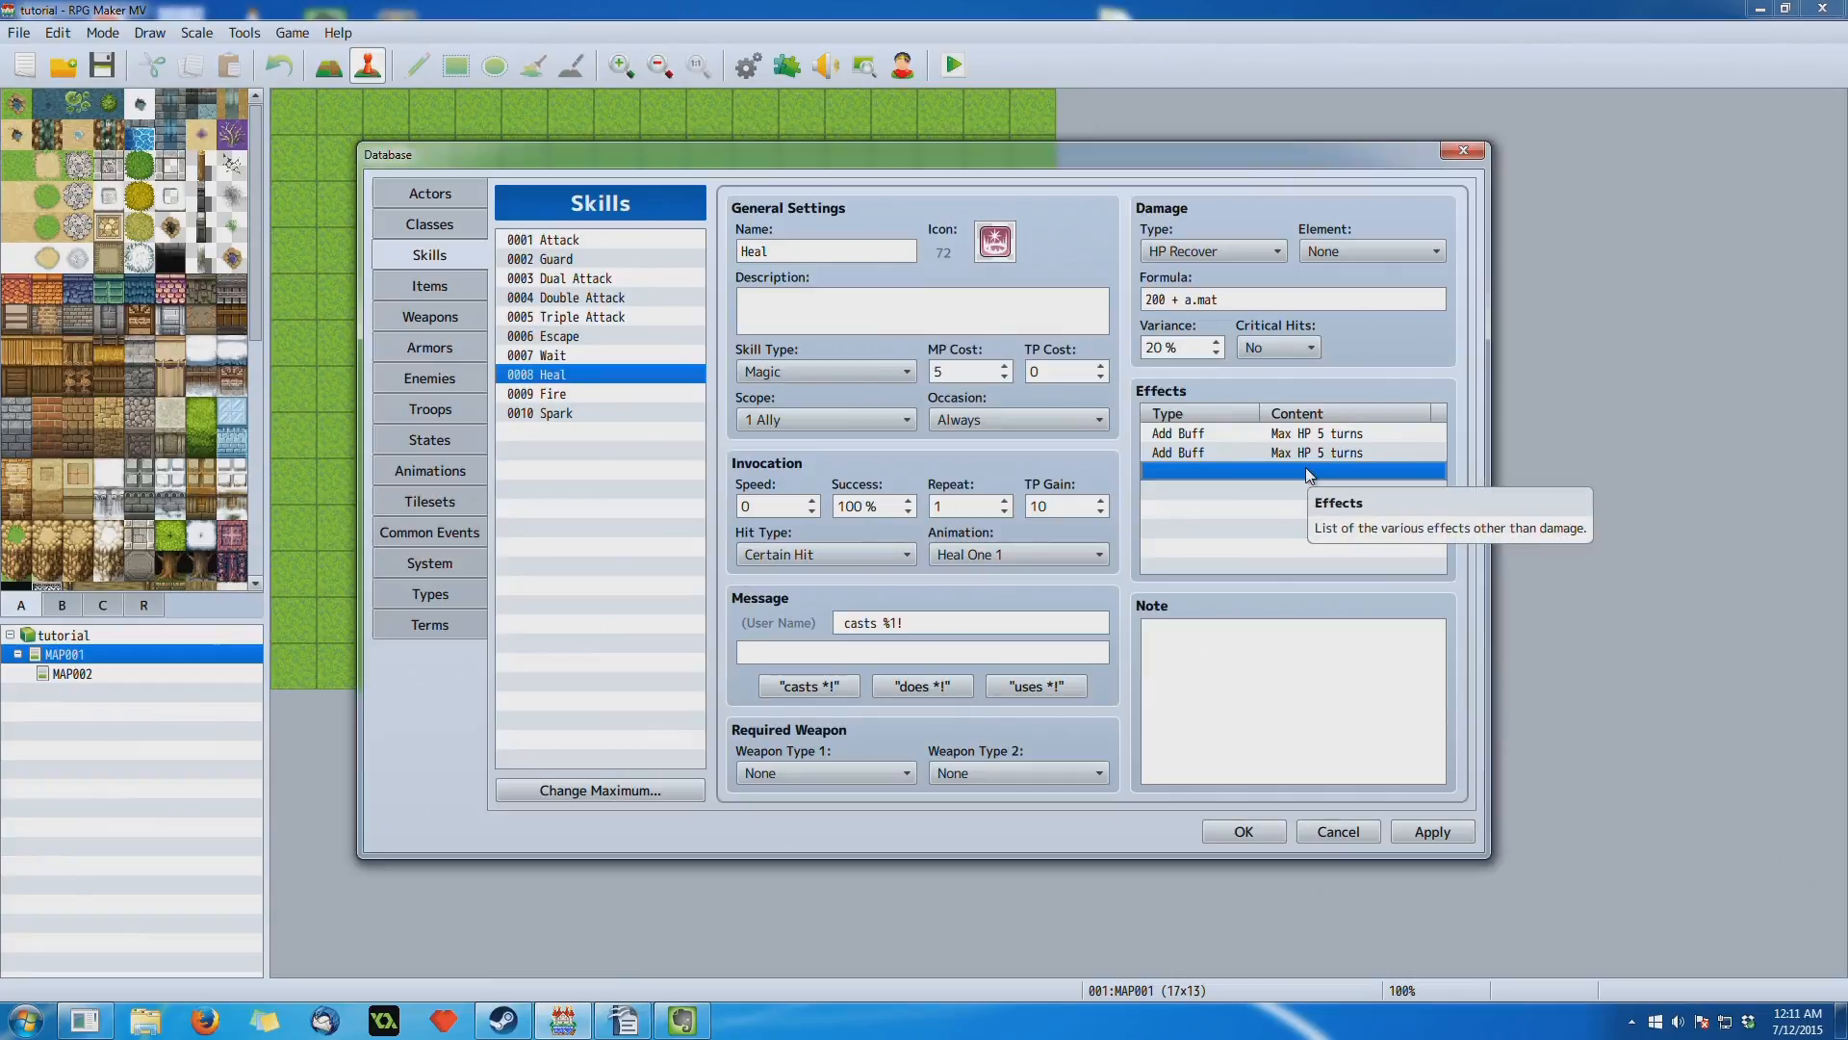
Step: Try an Add Debuff effect for Max HP lasting 5 turns on the Heal skill, and discard it
double_click(1305, 470)
left_click_drag(1312, 325, 899, 350)
left_click(813, 385)
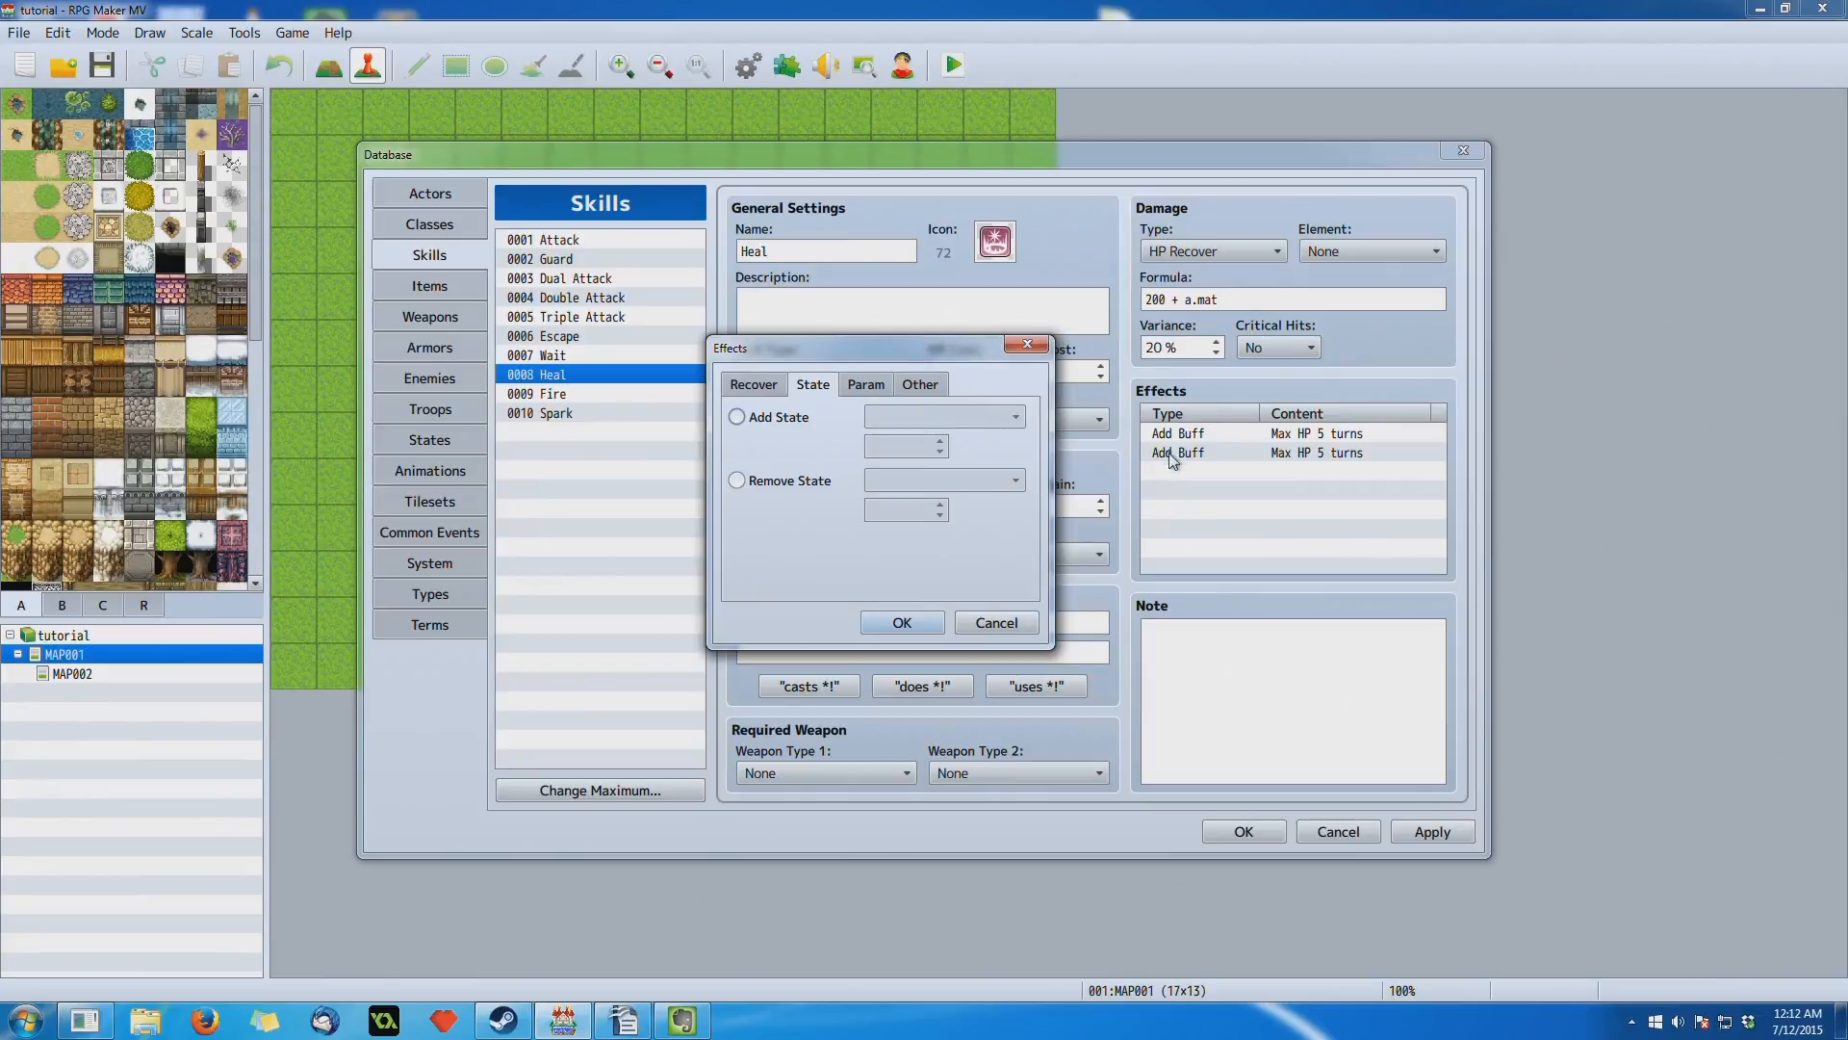
left_click(863, 385)
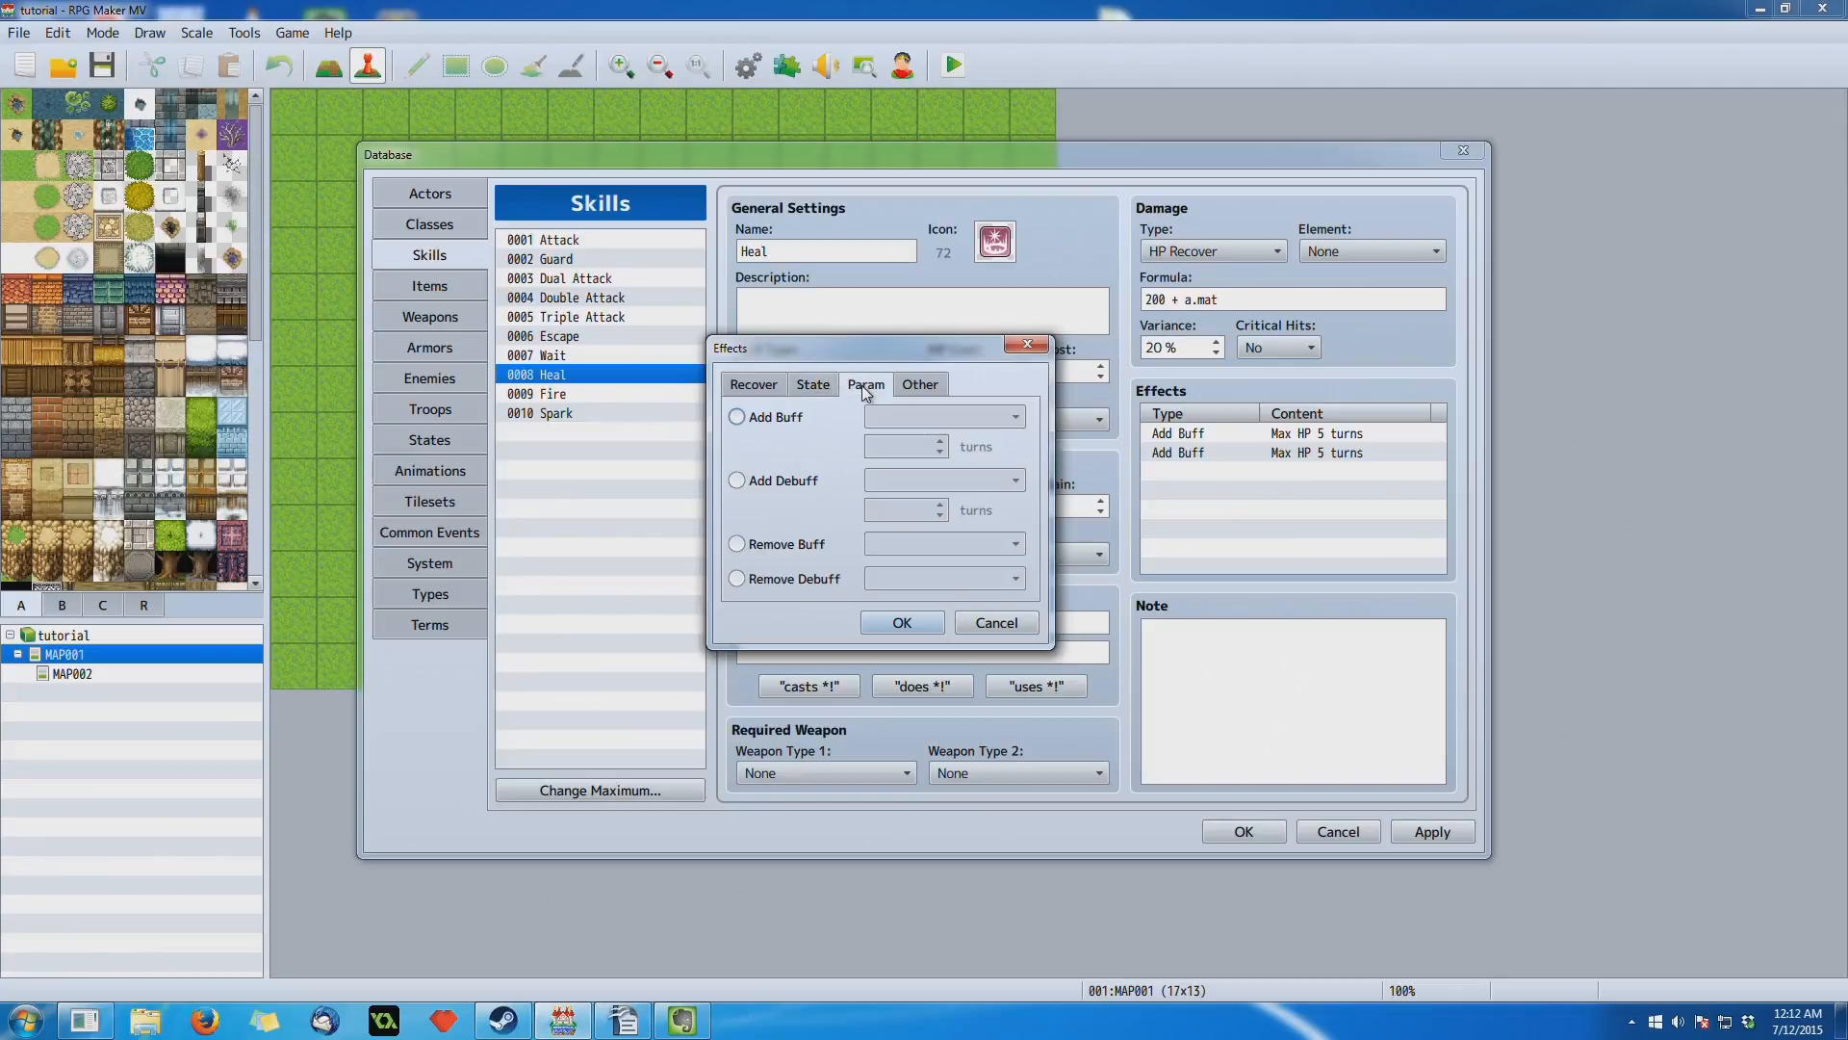
left_click(775, 482)
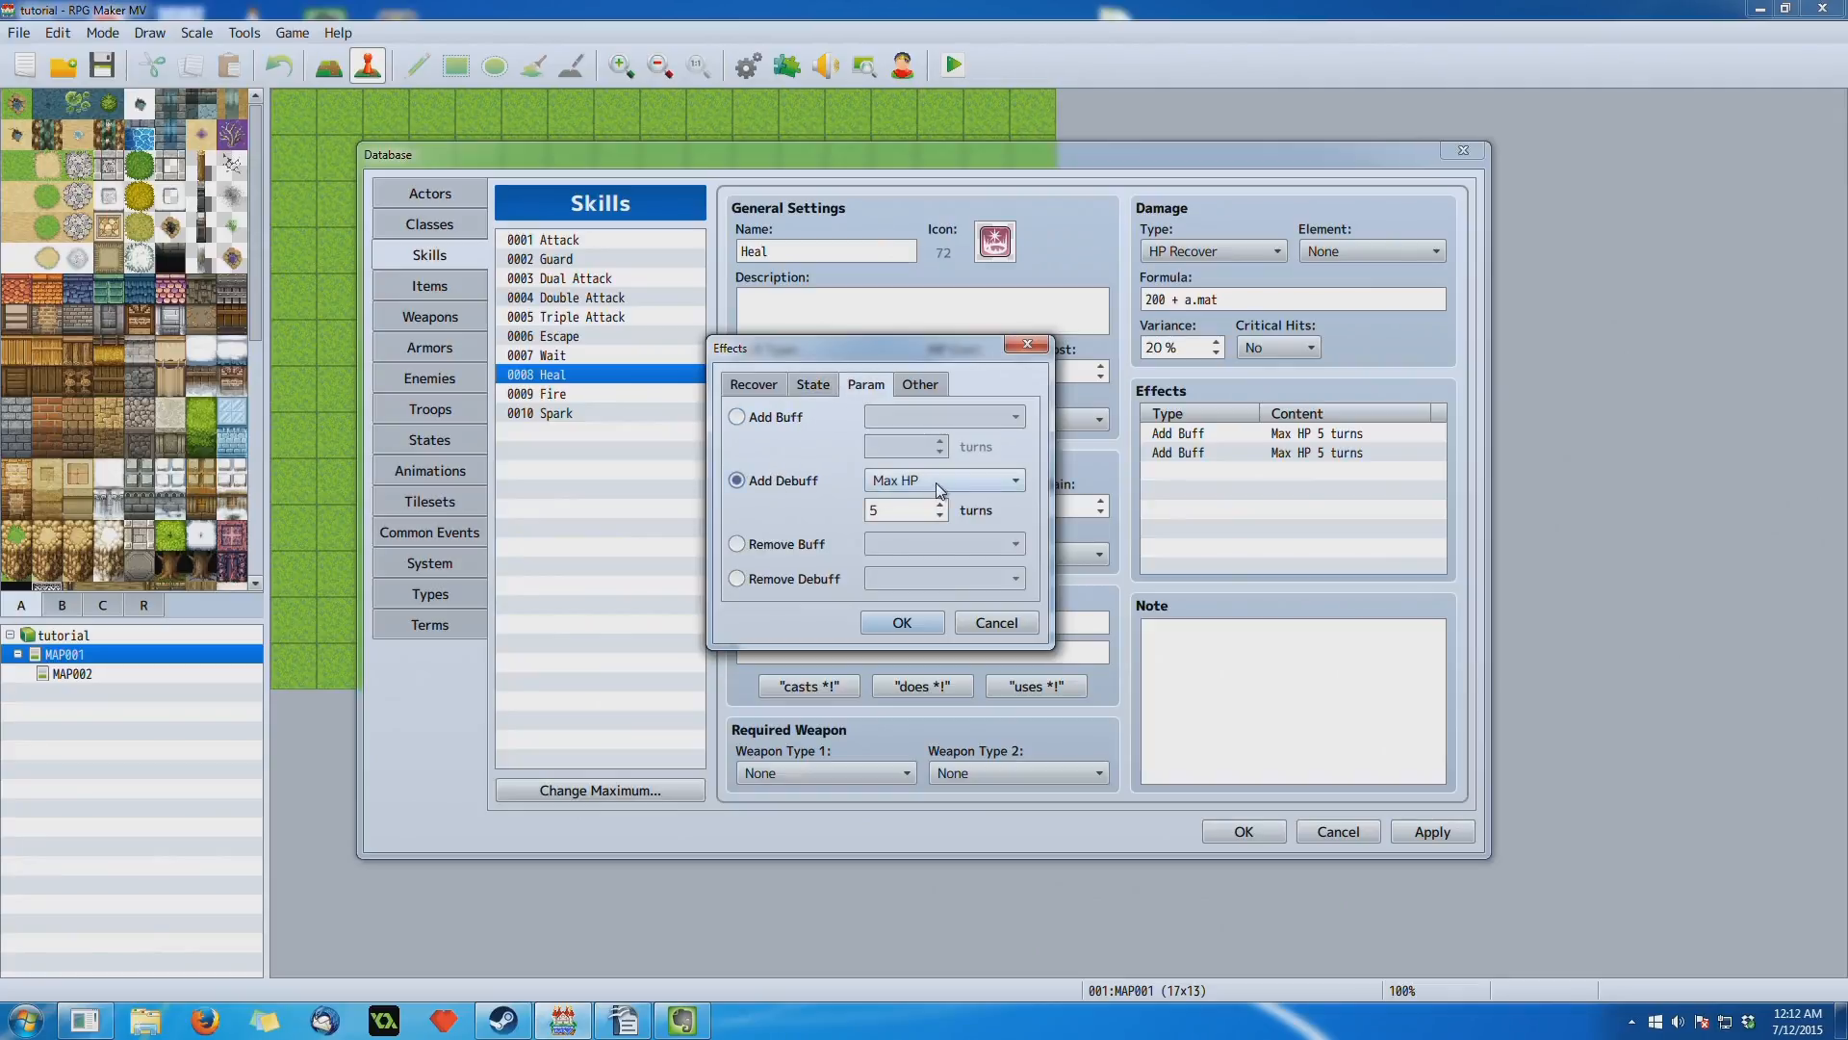
mouse_move(939, 489)
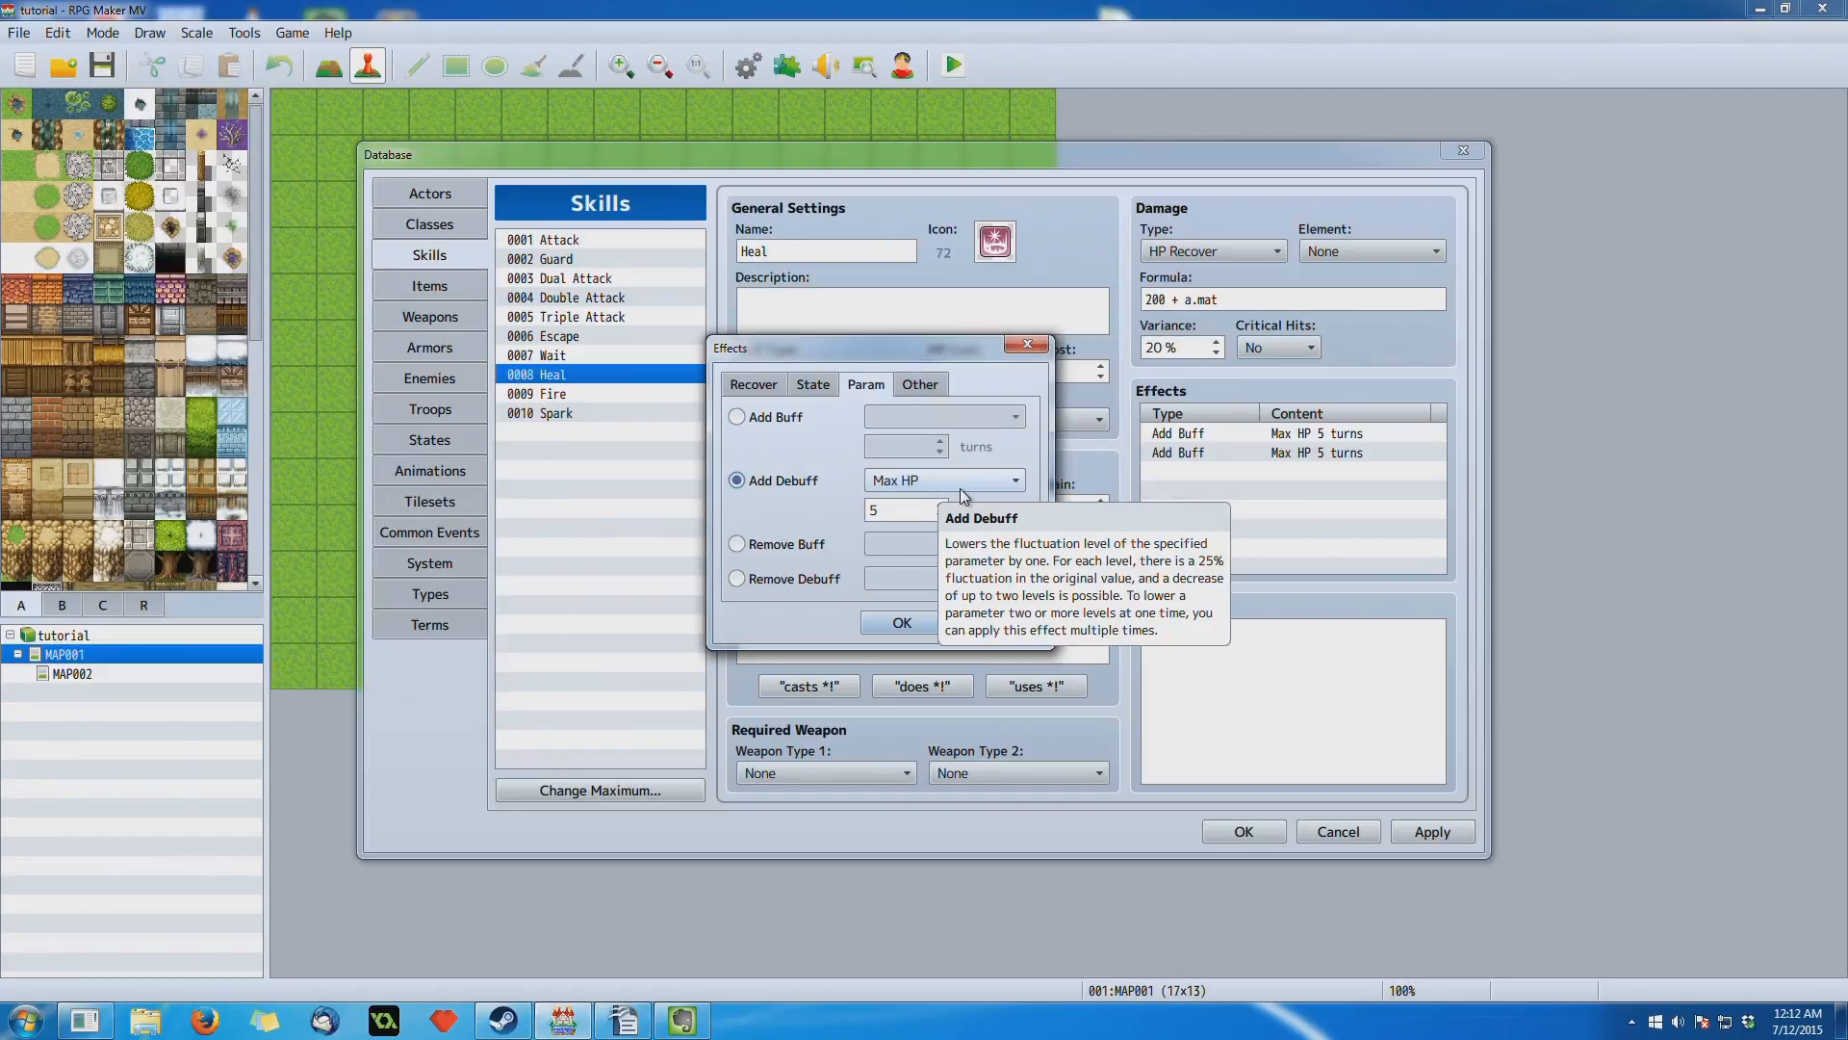
left_click(998, 626)
Step: Delete both Max HP buff effects from the Heal skill
left_click(1224, 459)
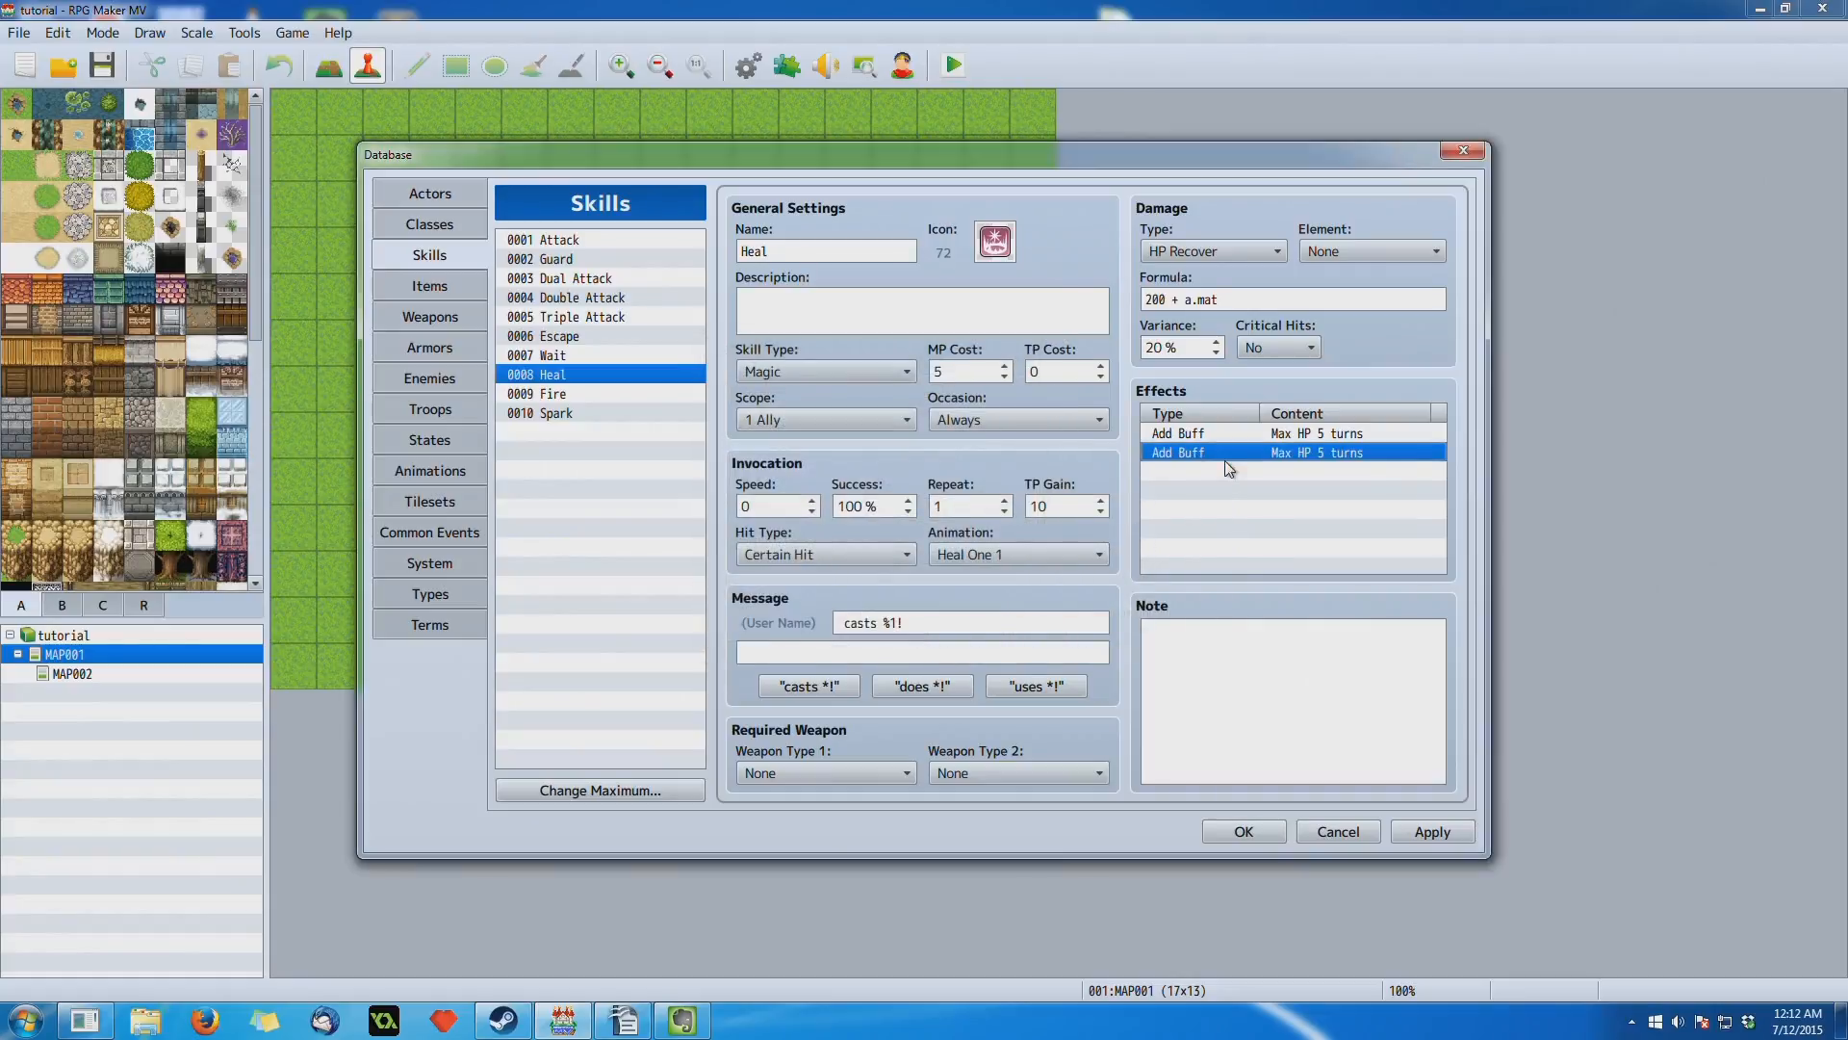
right_click(1224, 460)
left_click(1271, 568)
right_click(1256, 431)
left_click(1301, 541)
Step: Start a new effect for the Heal skill and try Remove Buff with Max HP, checking the available parameters
double_click(1242, 437)
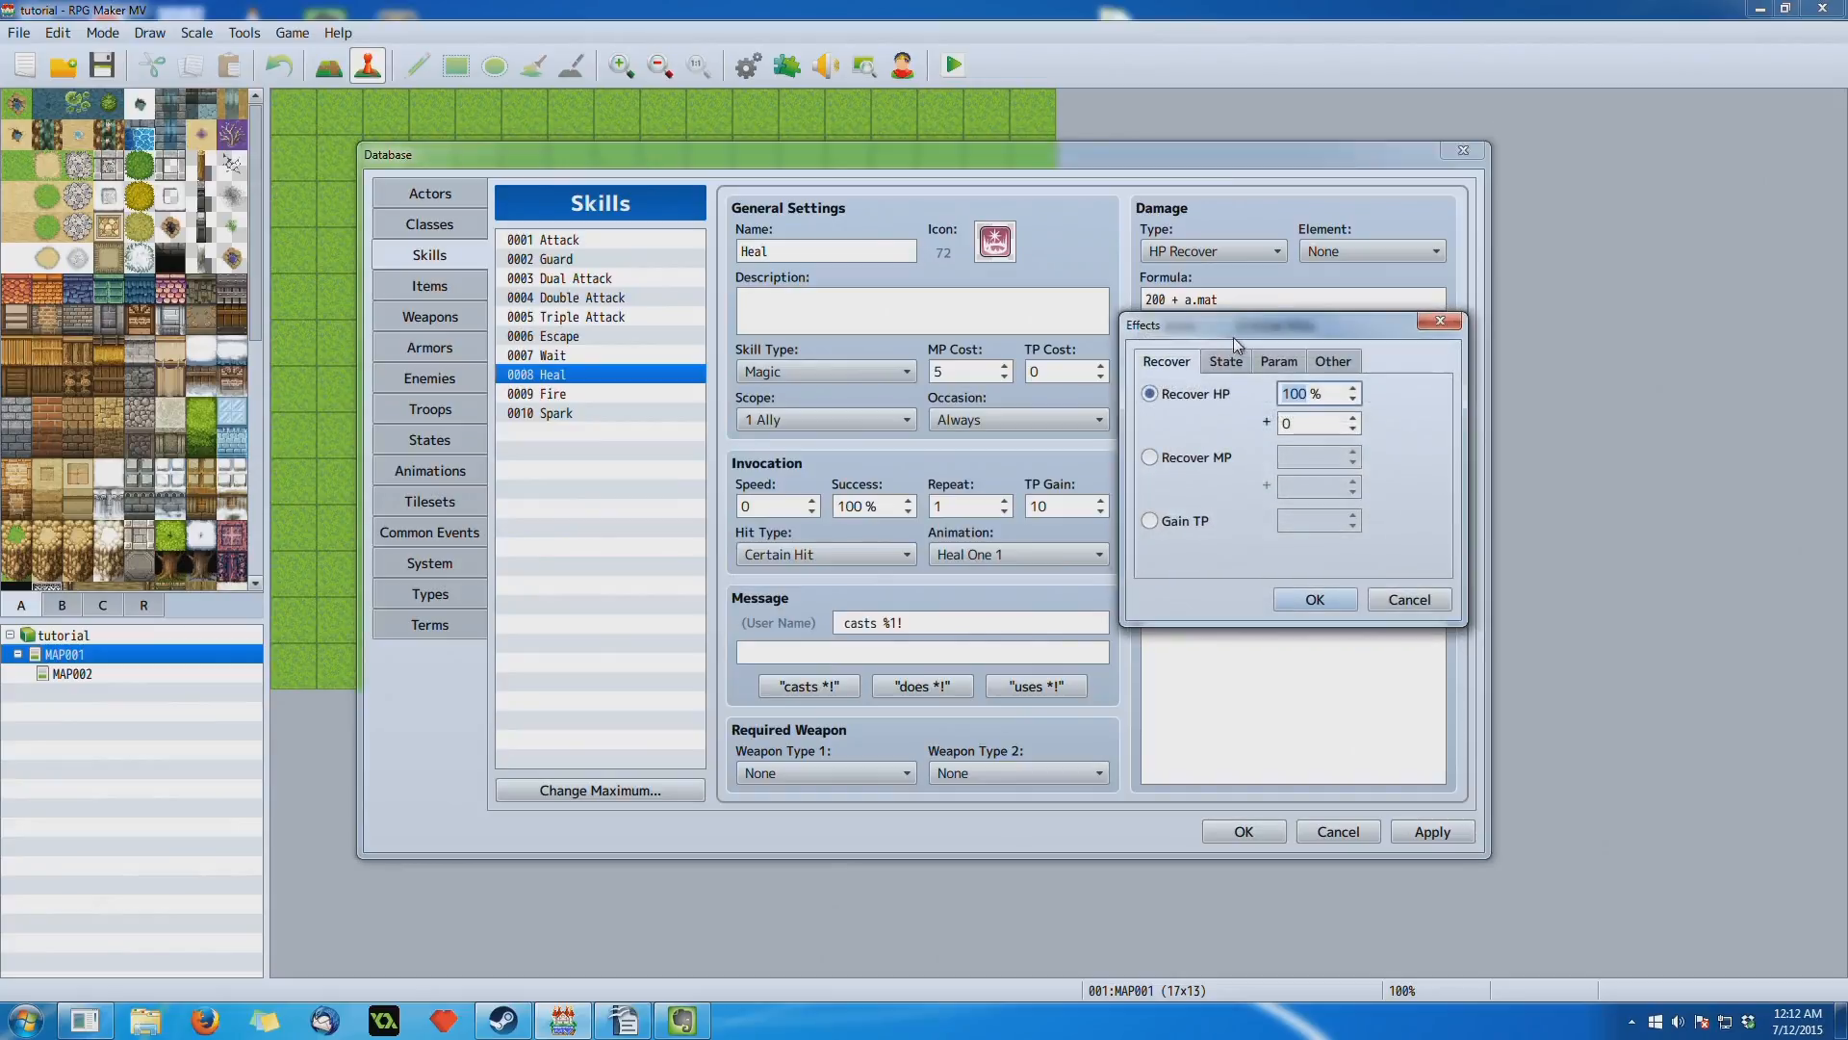
left_click(1225, 361)
left_click_drag(1283, 336, 995, 352)
left_click(1049, 374)
left_click(881, 537)
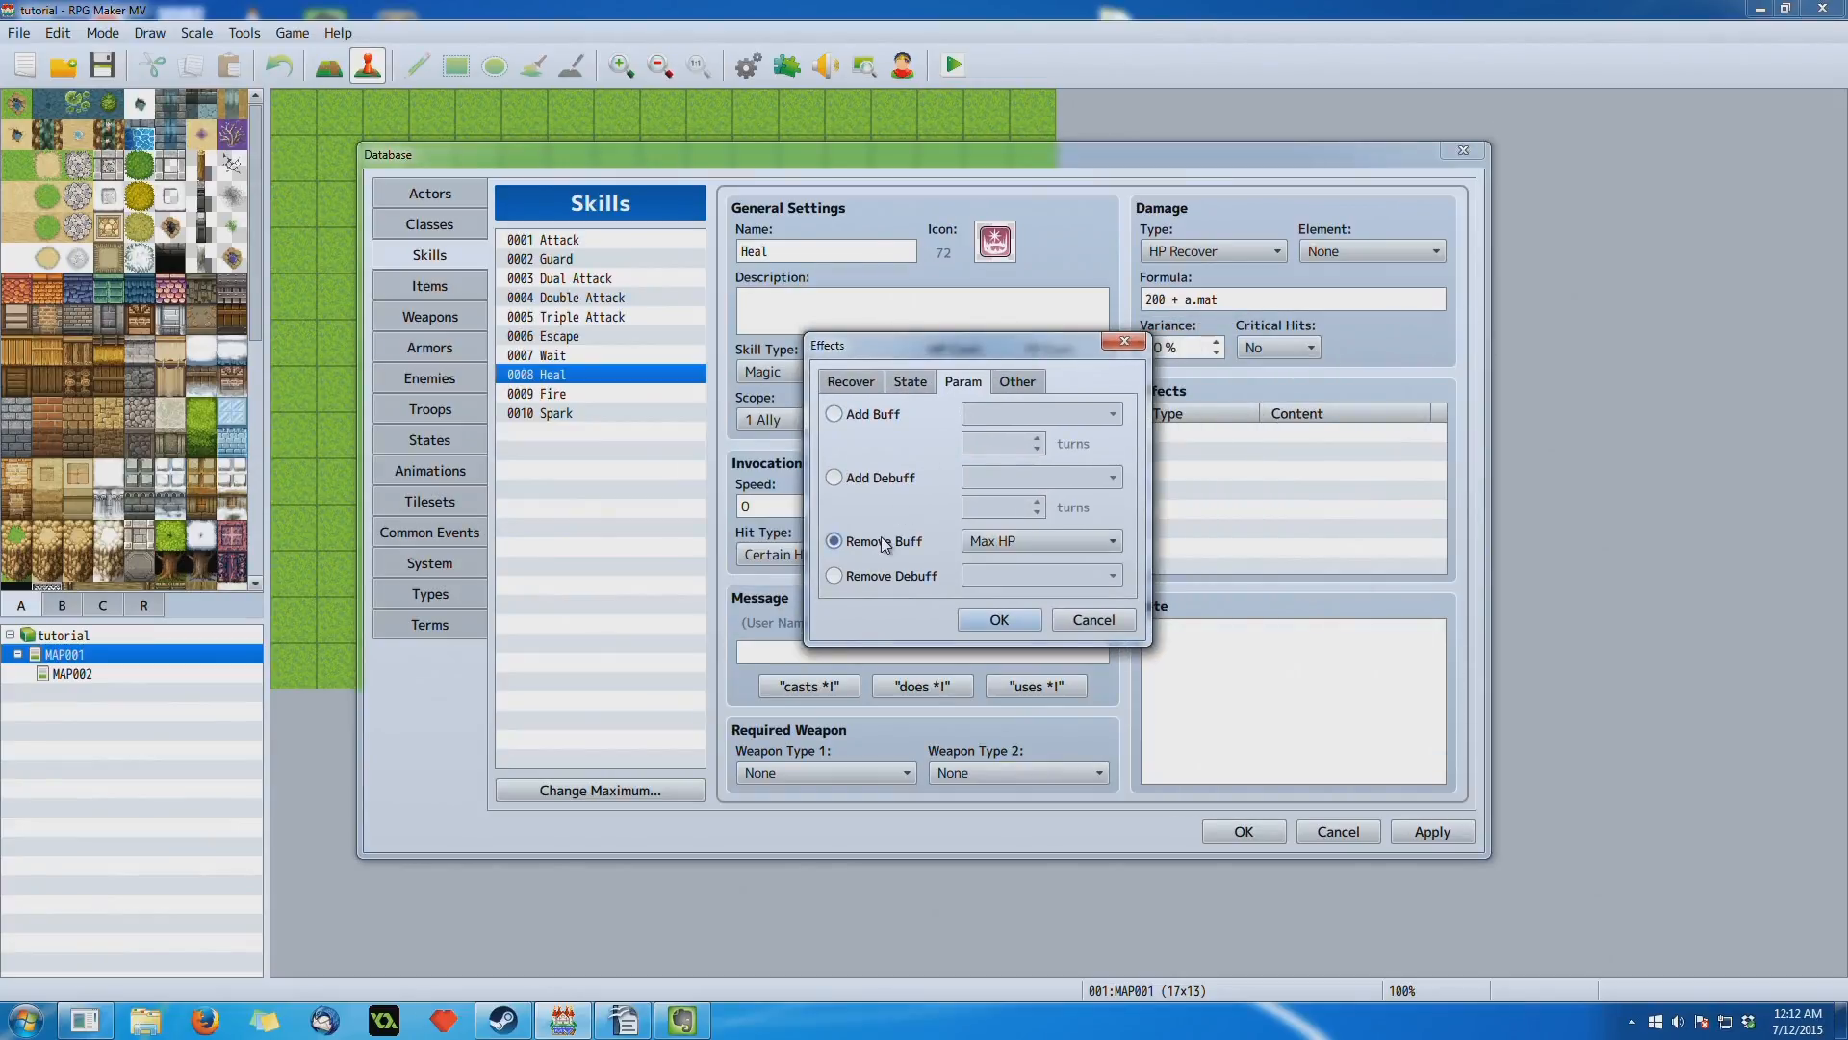
left_click_drag(1050, 350, 826, 269)
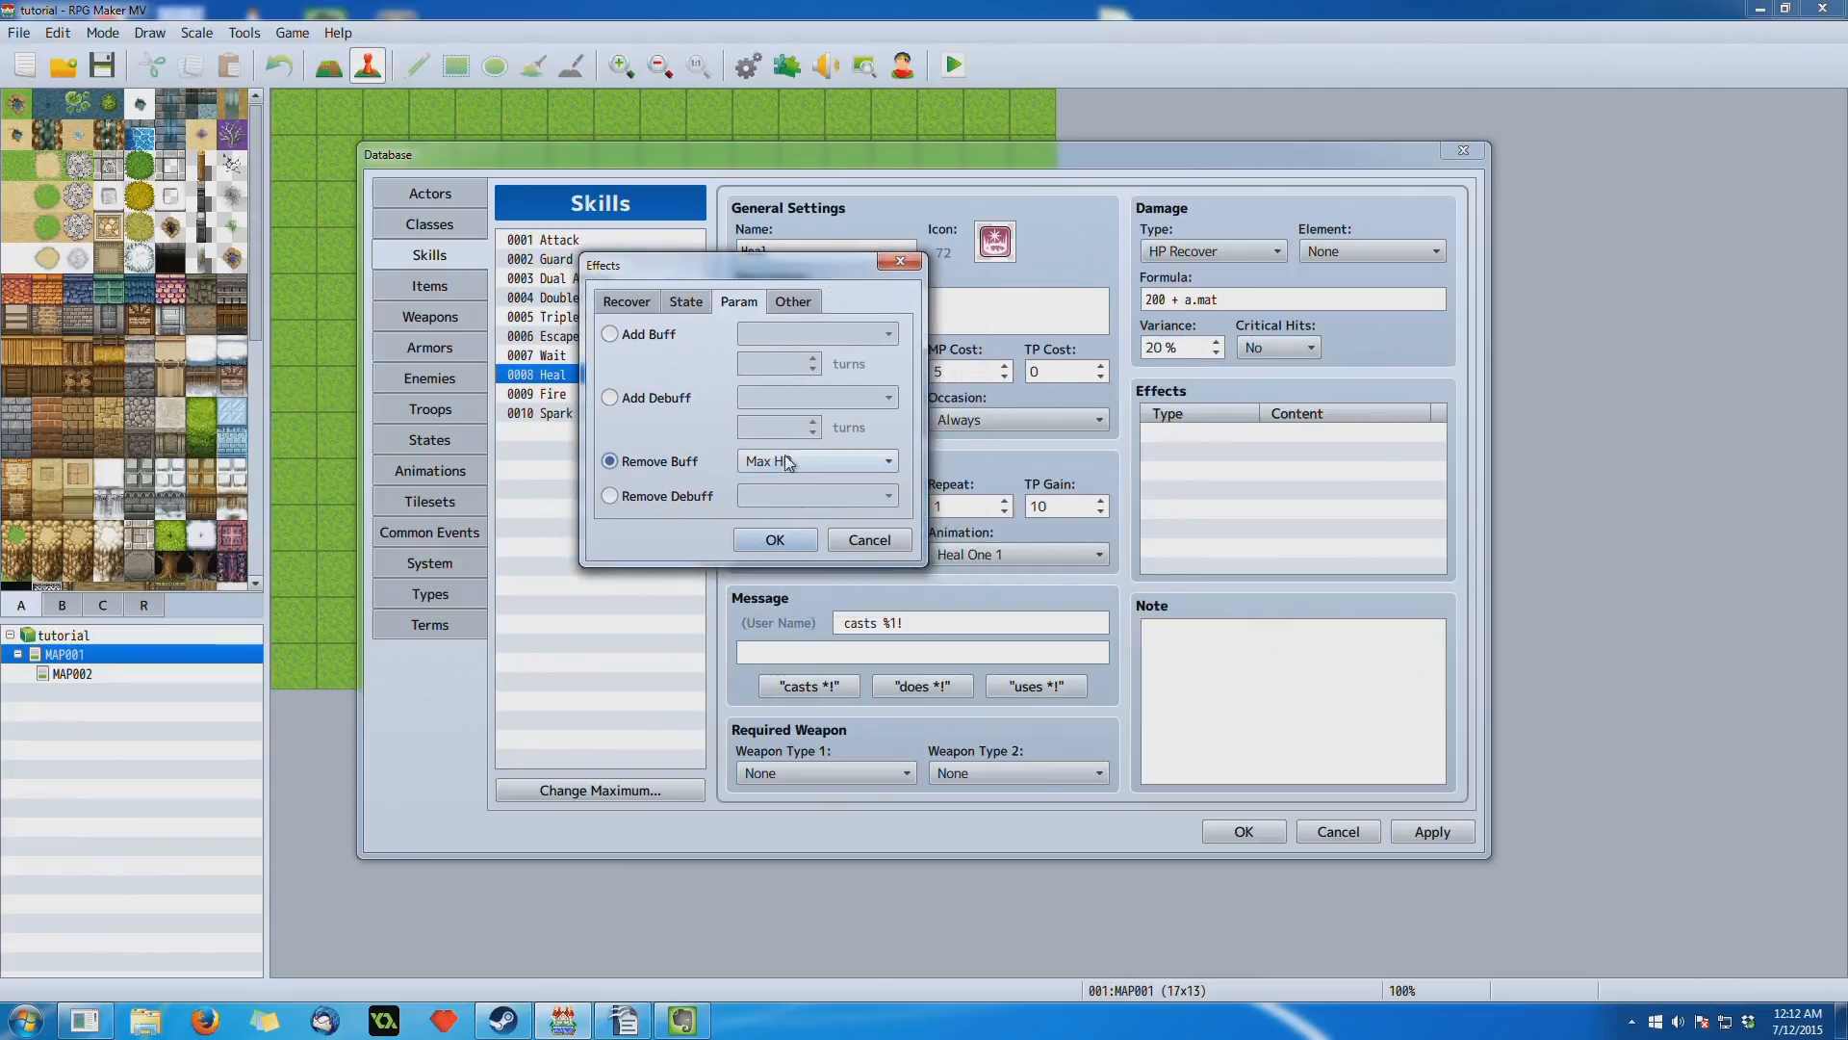
left_click(853, 457)
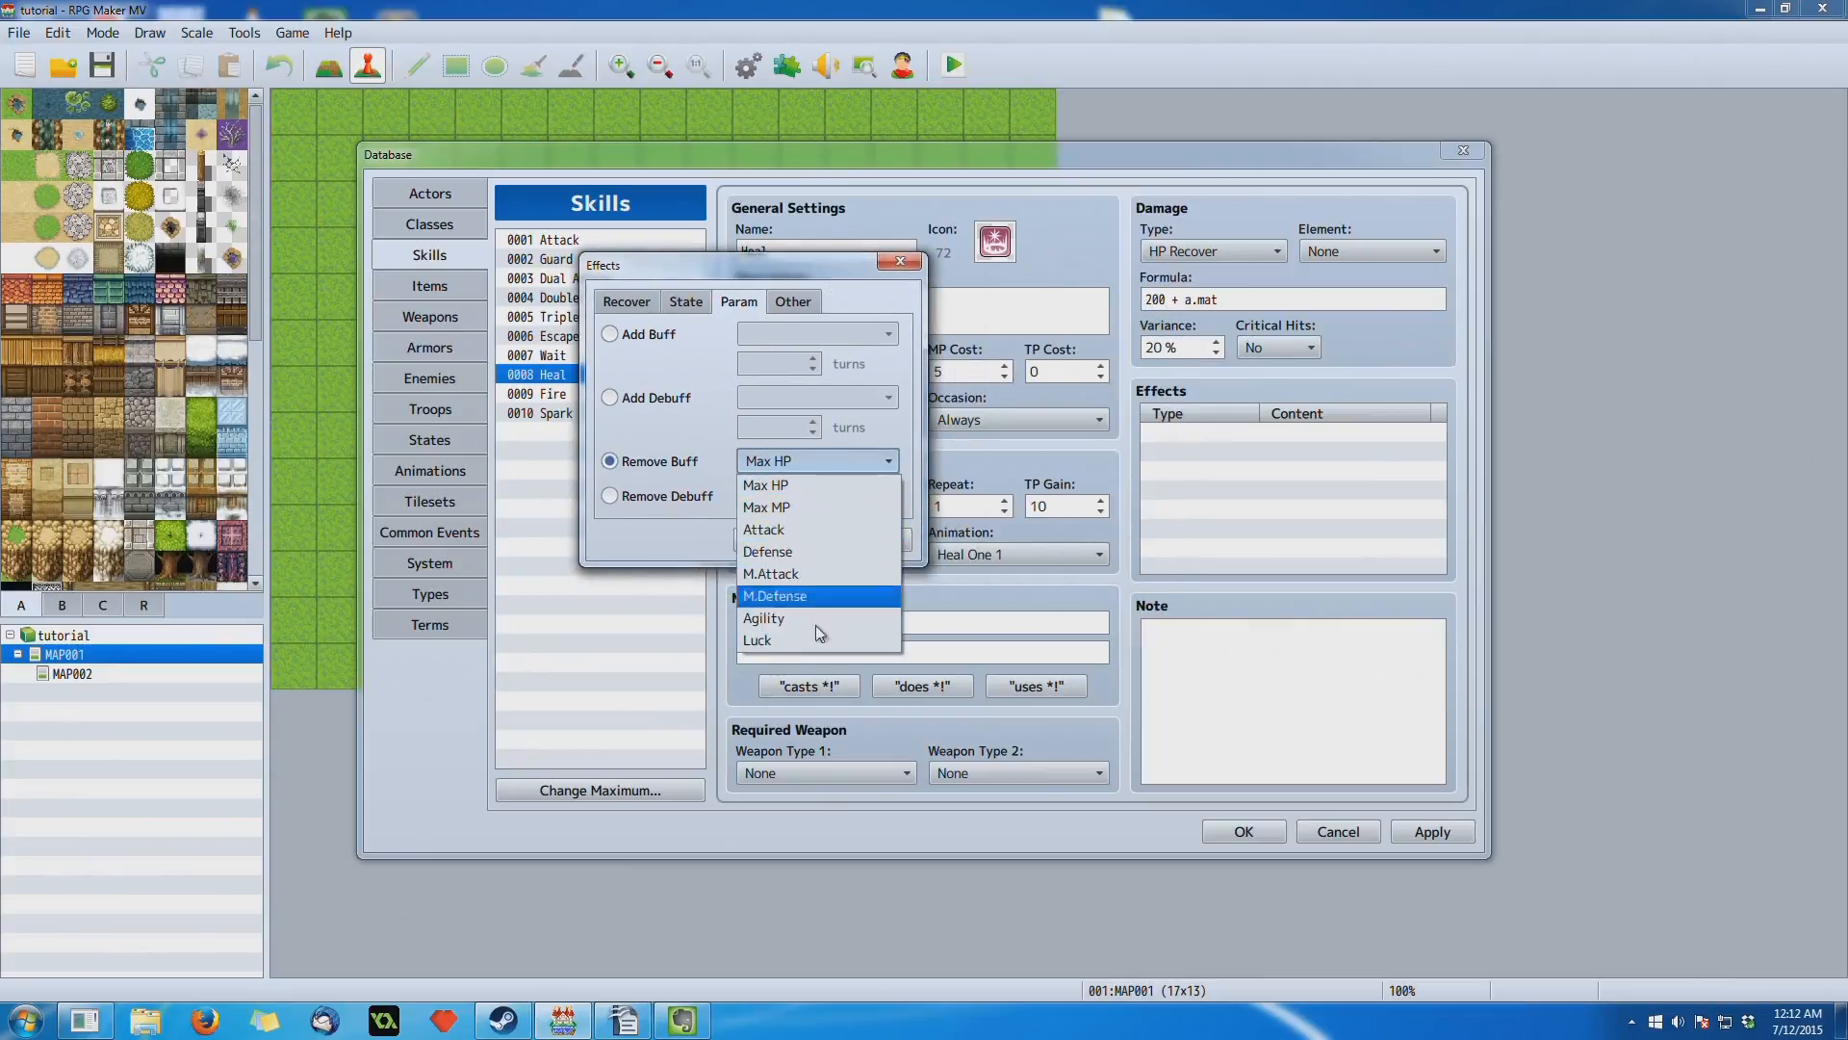
left_click(816, 460)
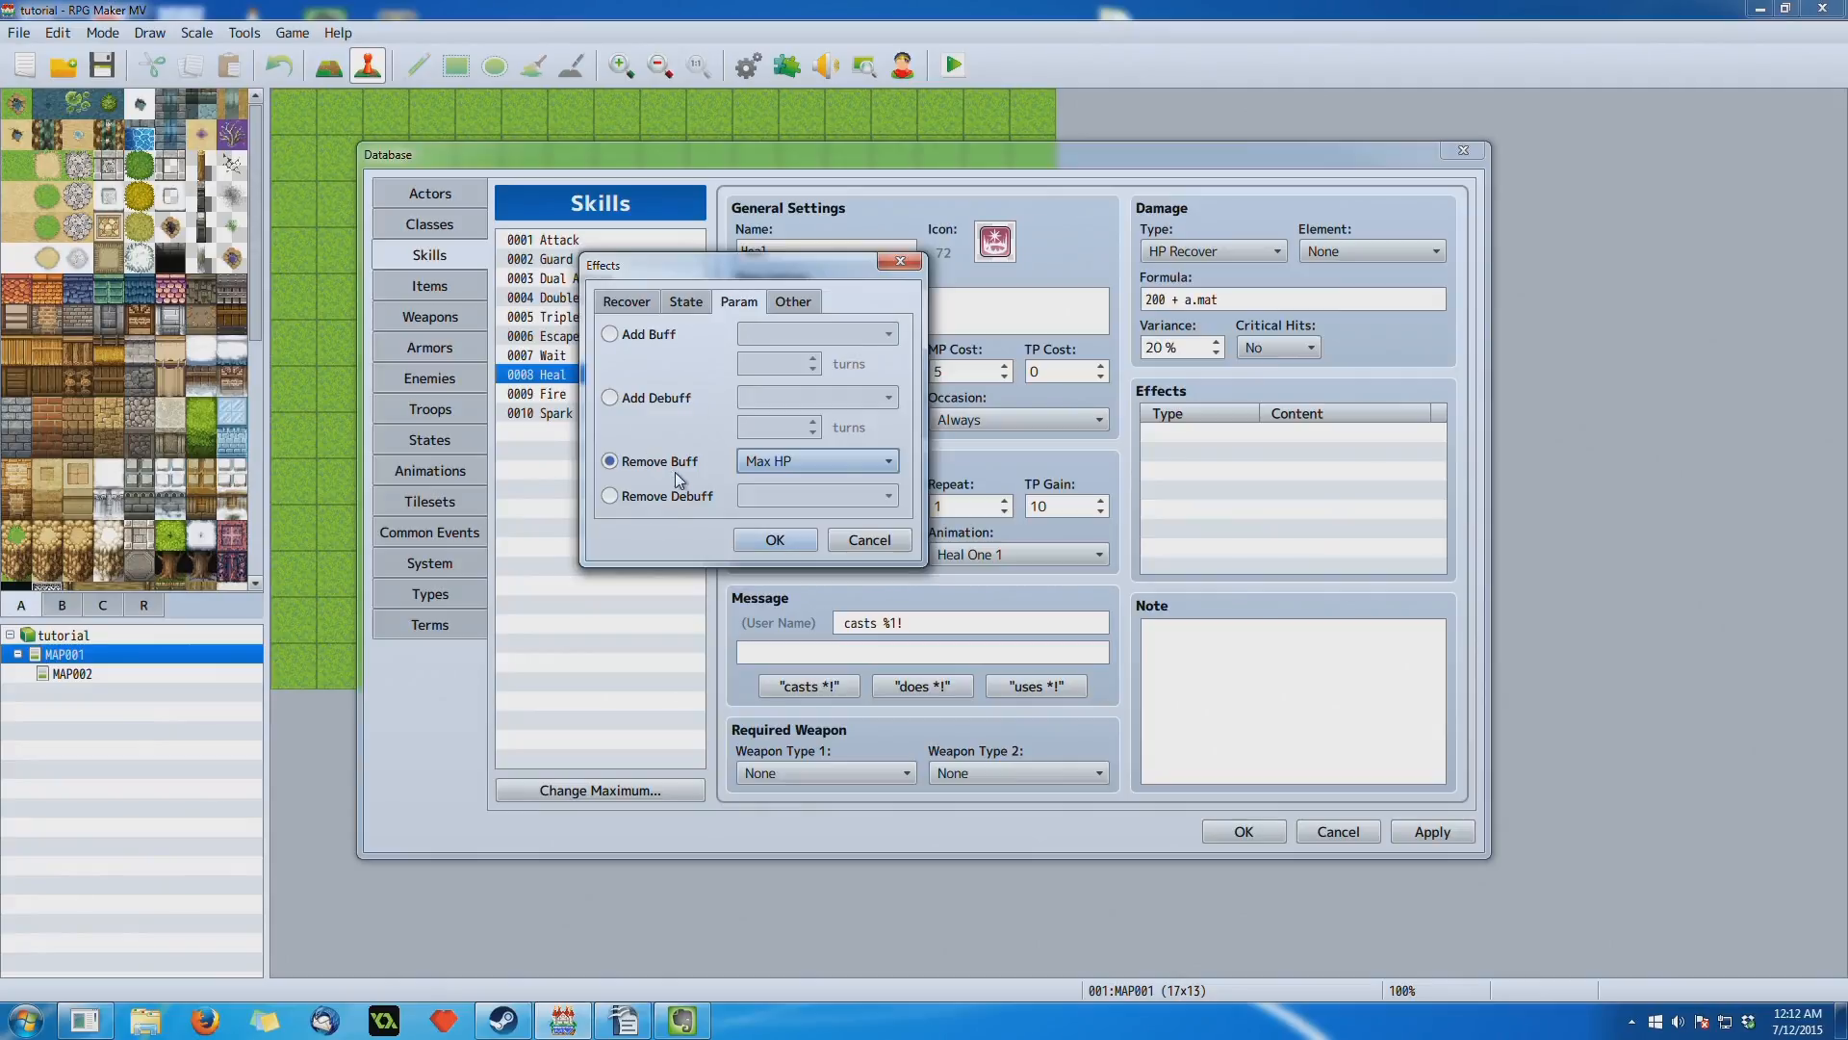
Step: Switch the new effect to Remove Debuff with Max HP
left_click(666, 499)
left_click(641, 463)
left_click(631, 498)
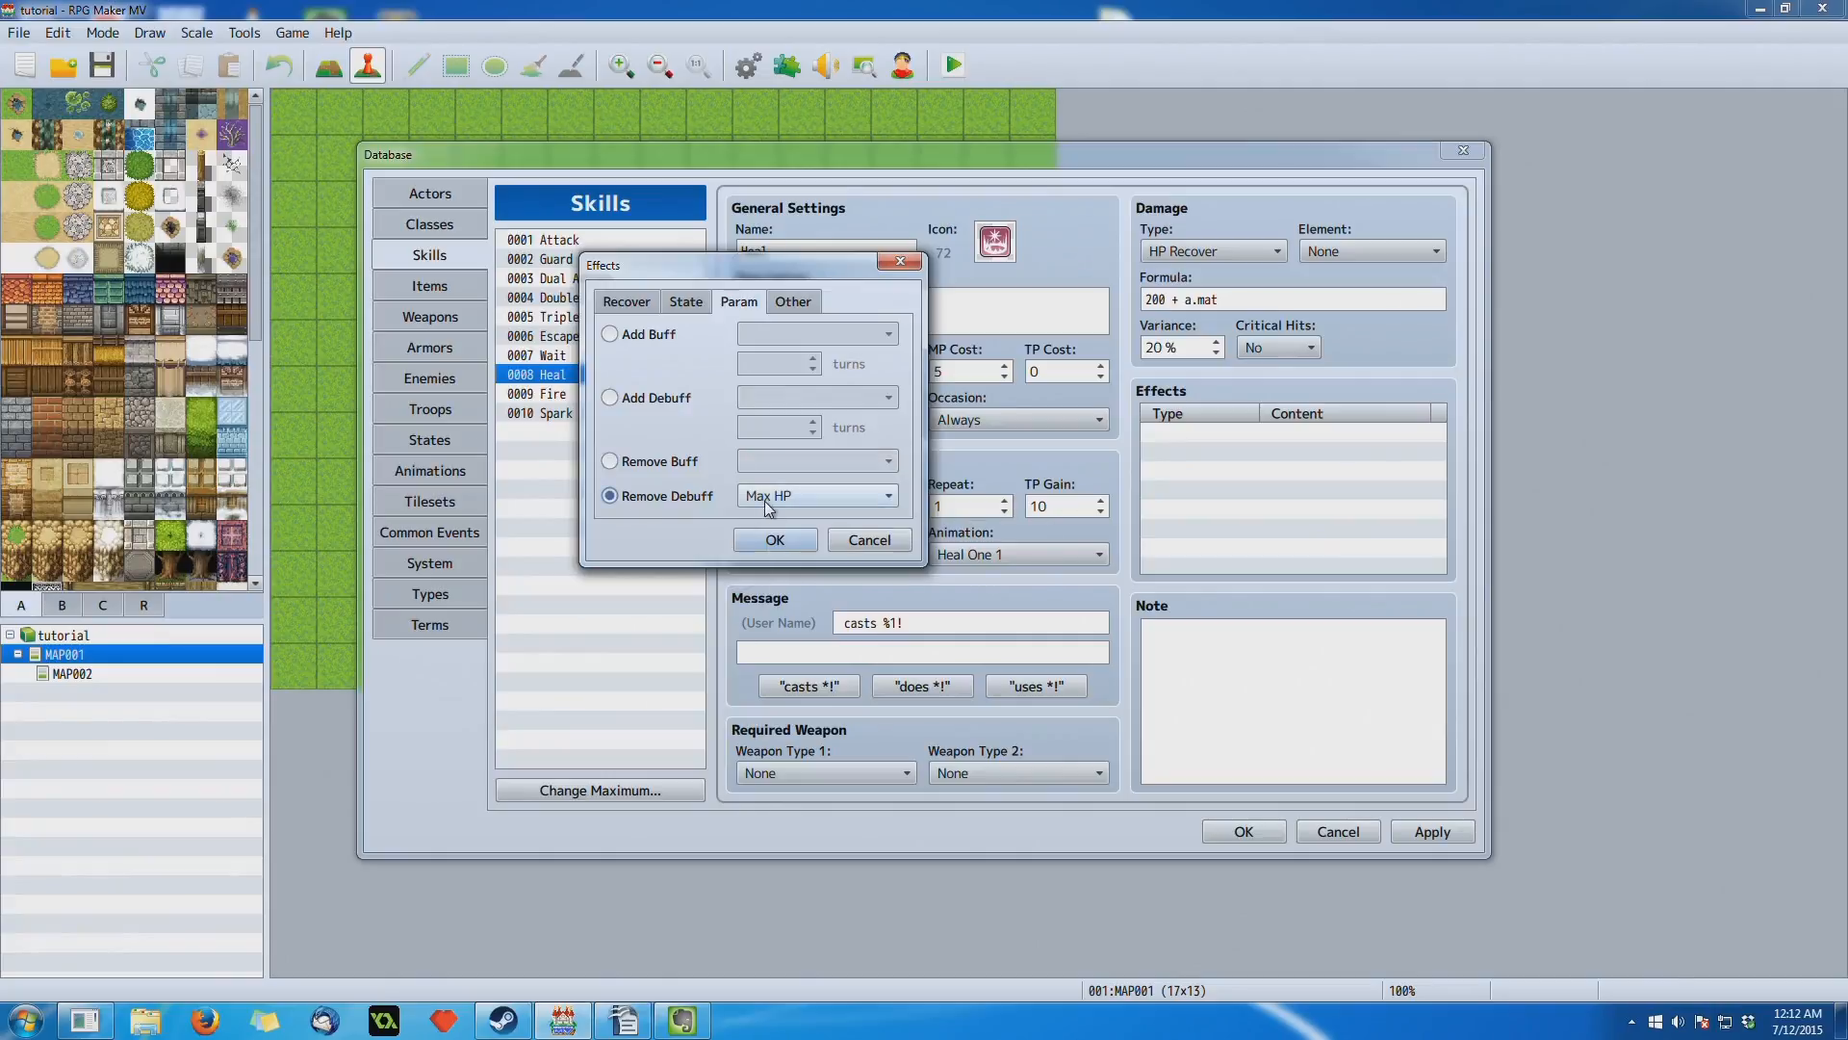
Step: Try the Special Effect option with Escape for the new effect and check its available choices
left_click(793, 298)
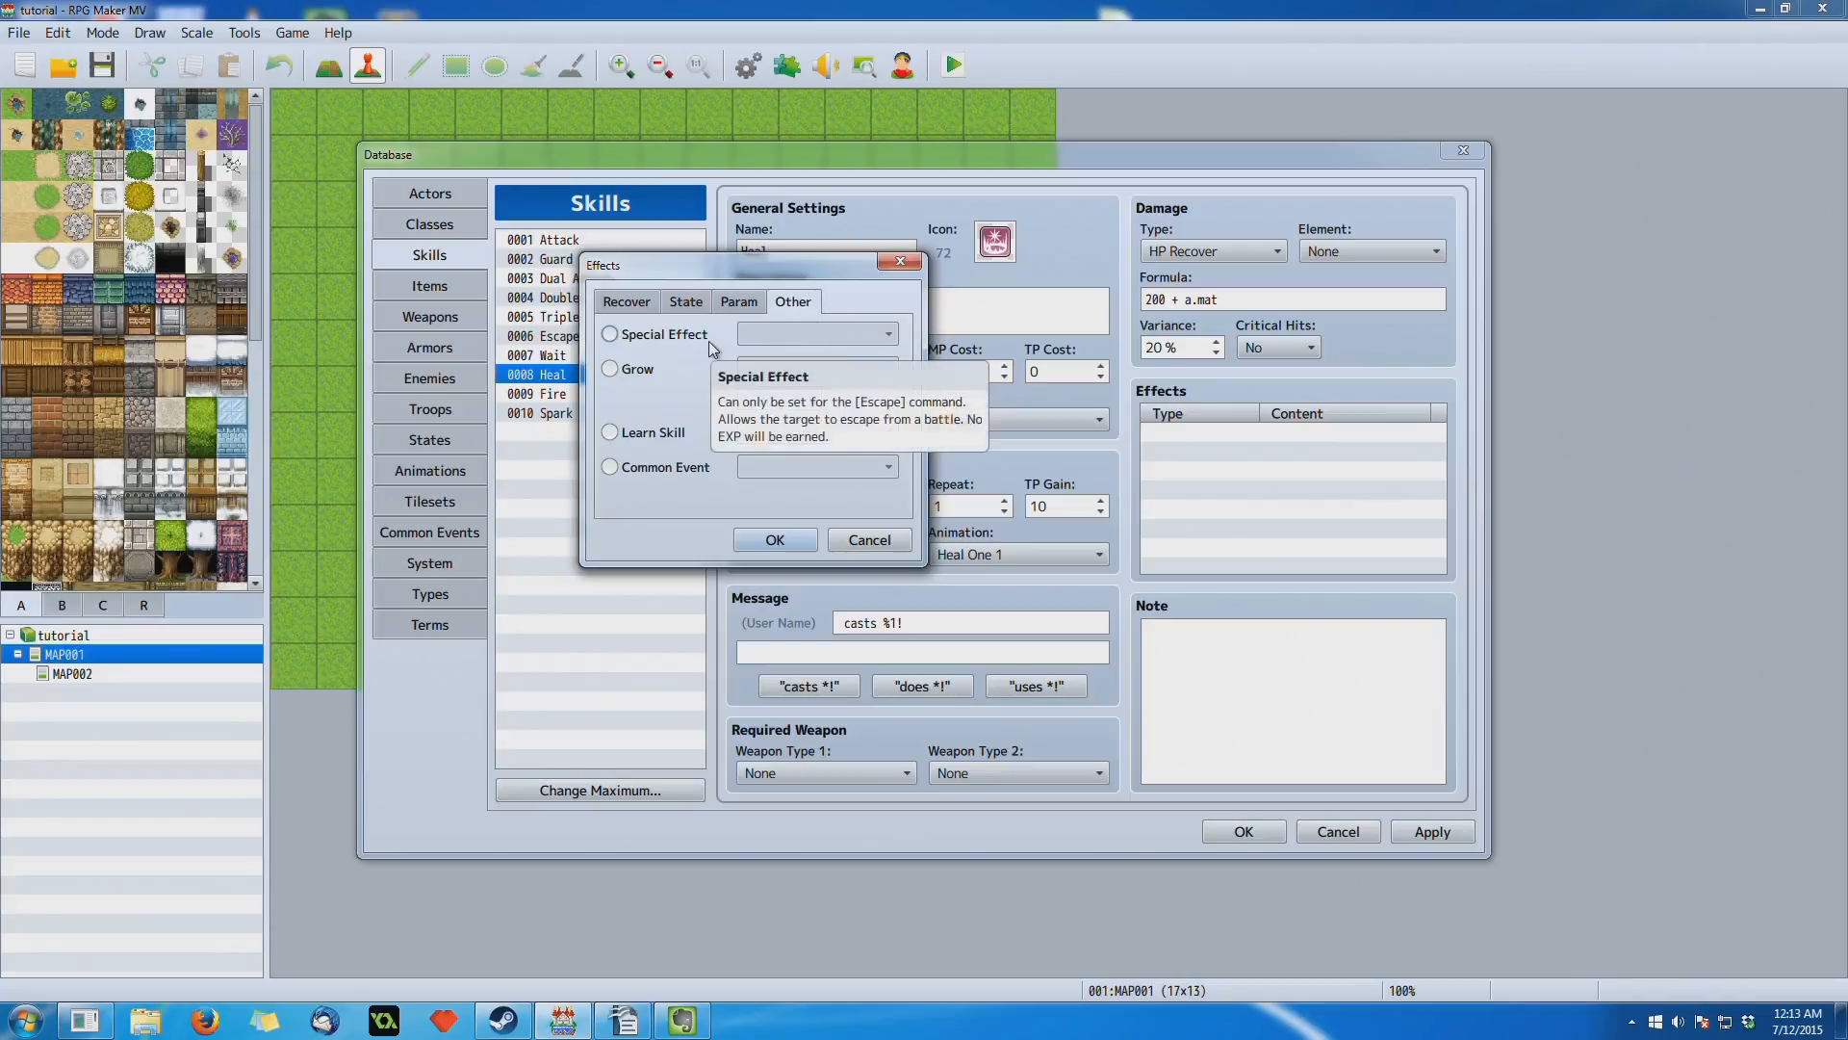
left_click(647, 333)
left_click(776, 337)
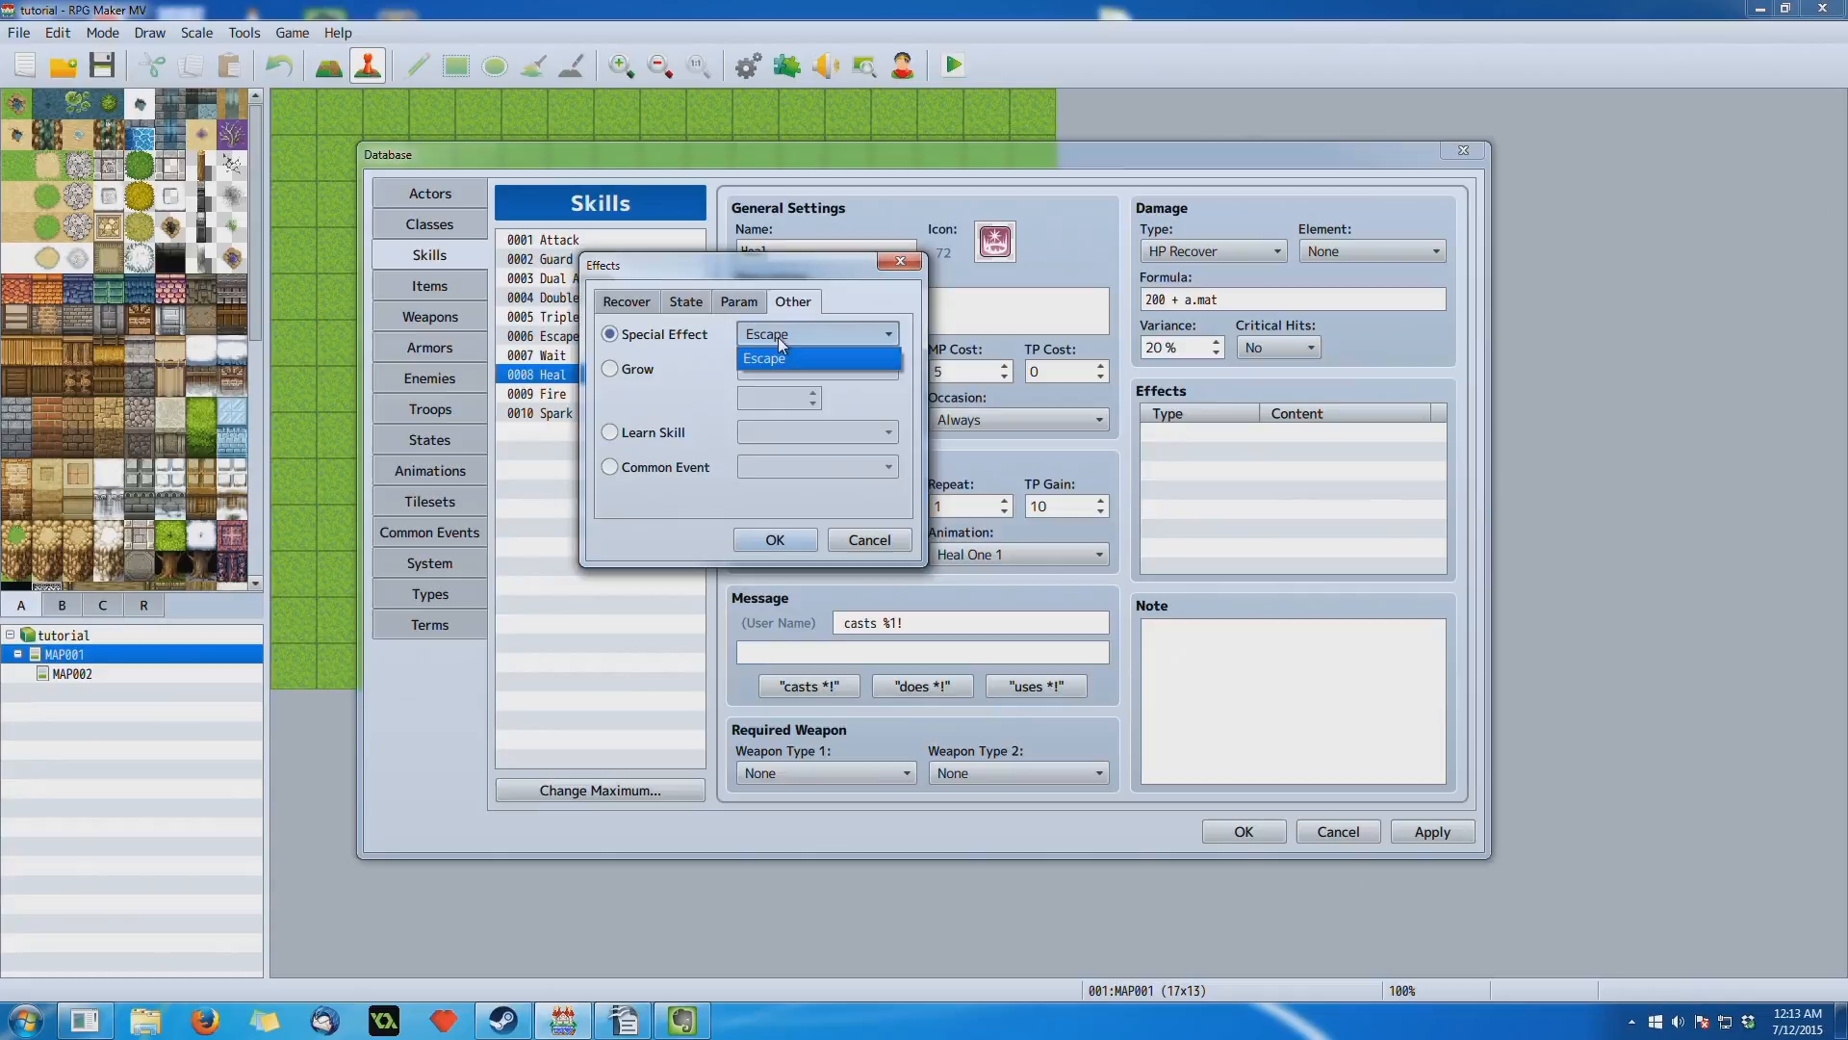
left_click(782, 337)
left_click(781, 336)
left_click(786, 335)
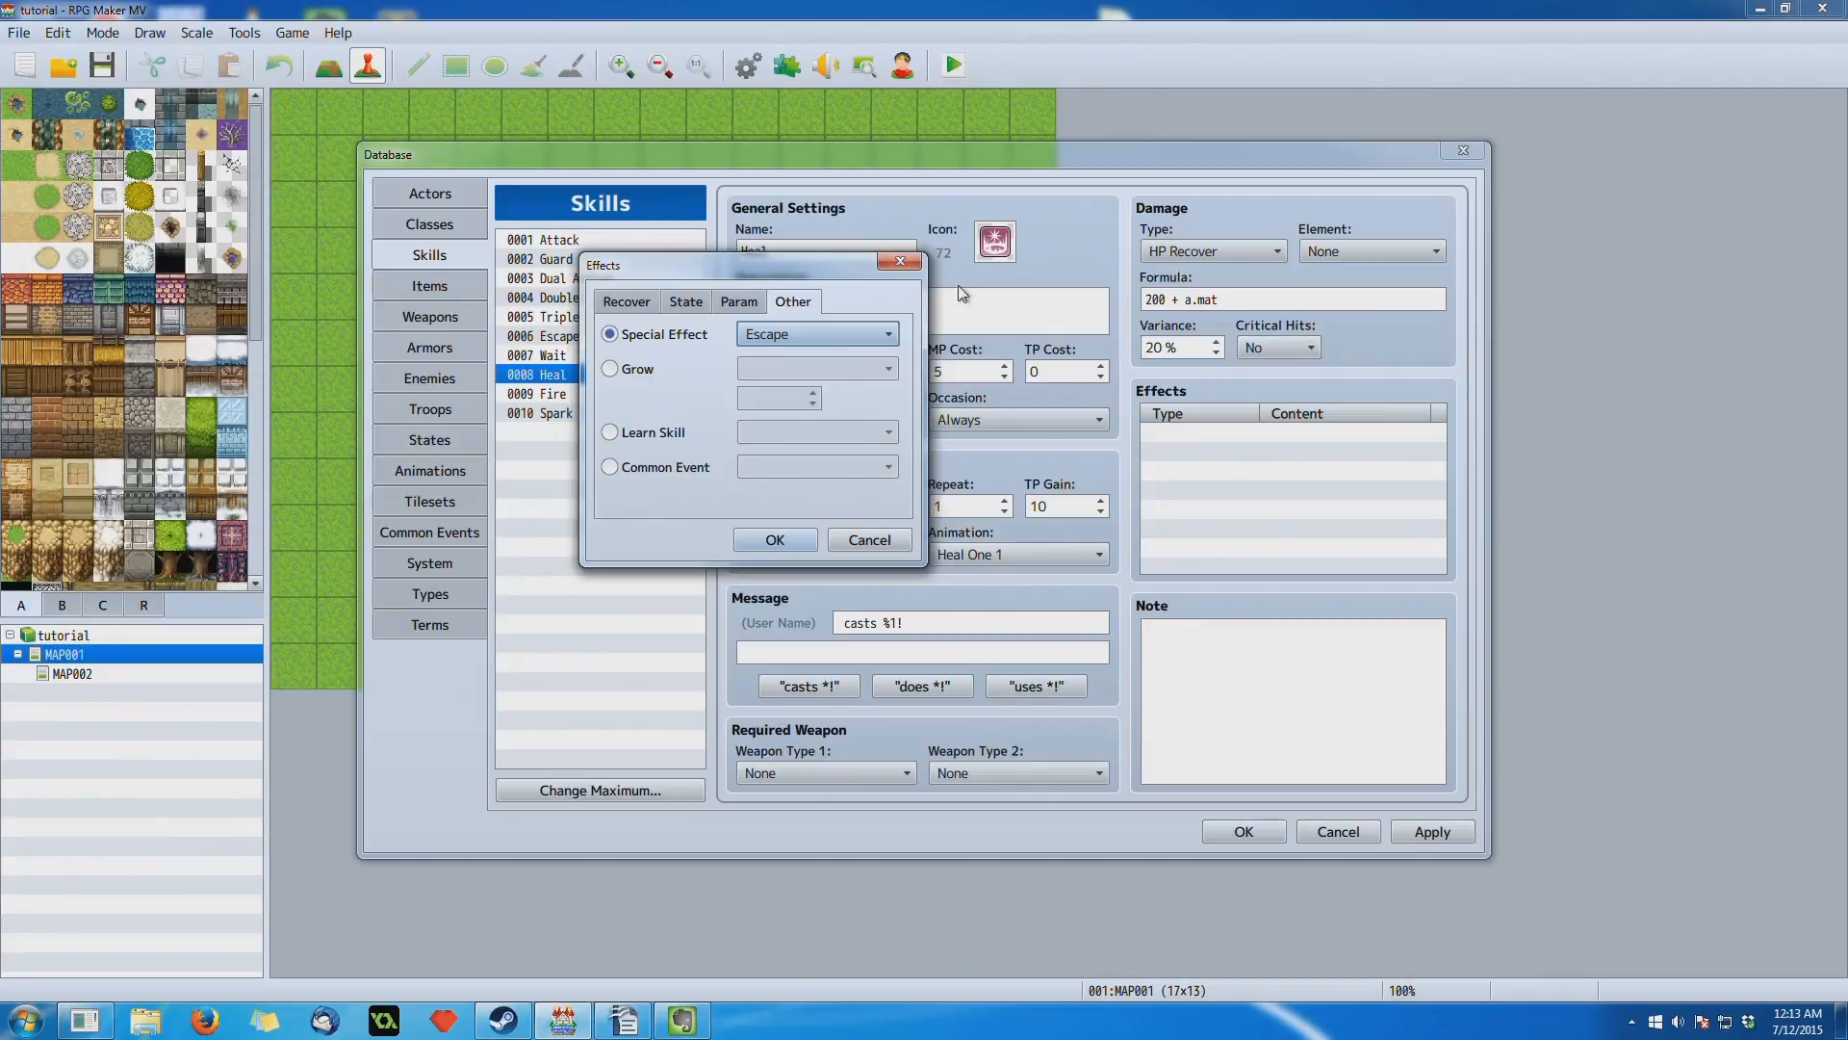
left_click(803, 334)
left_click(803, 334)
left_click(794, 336)
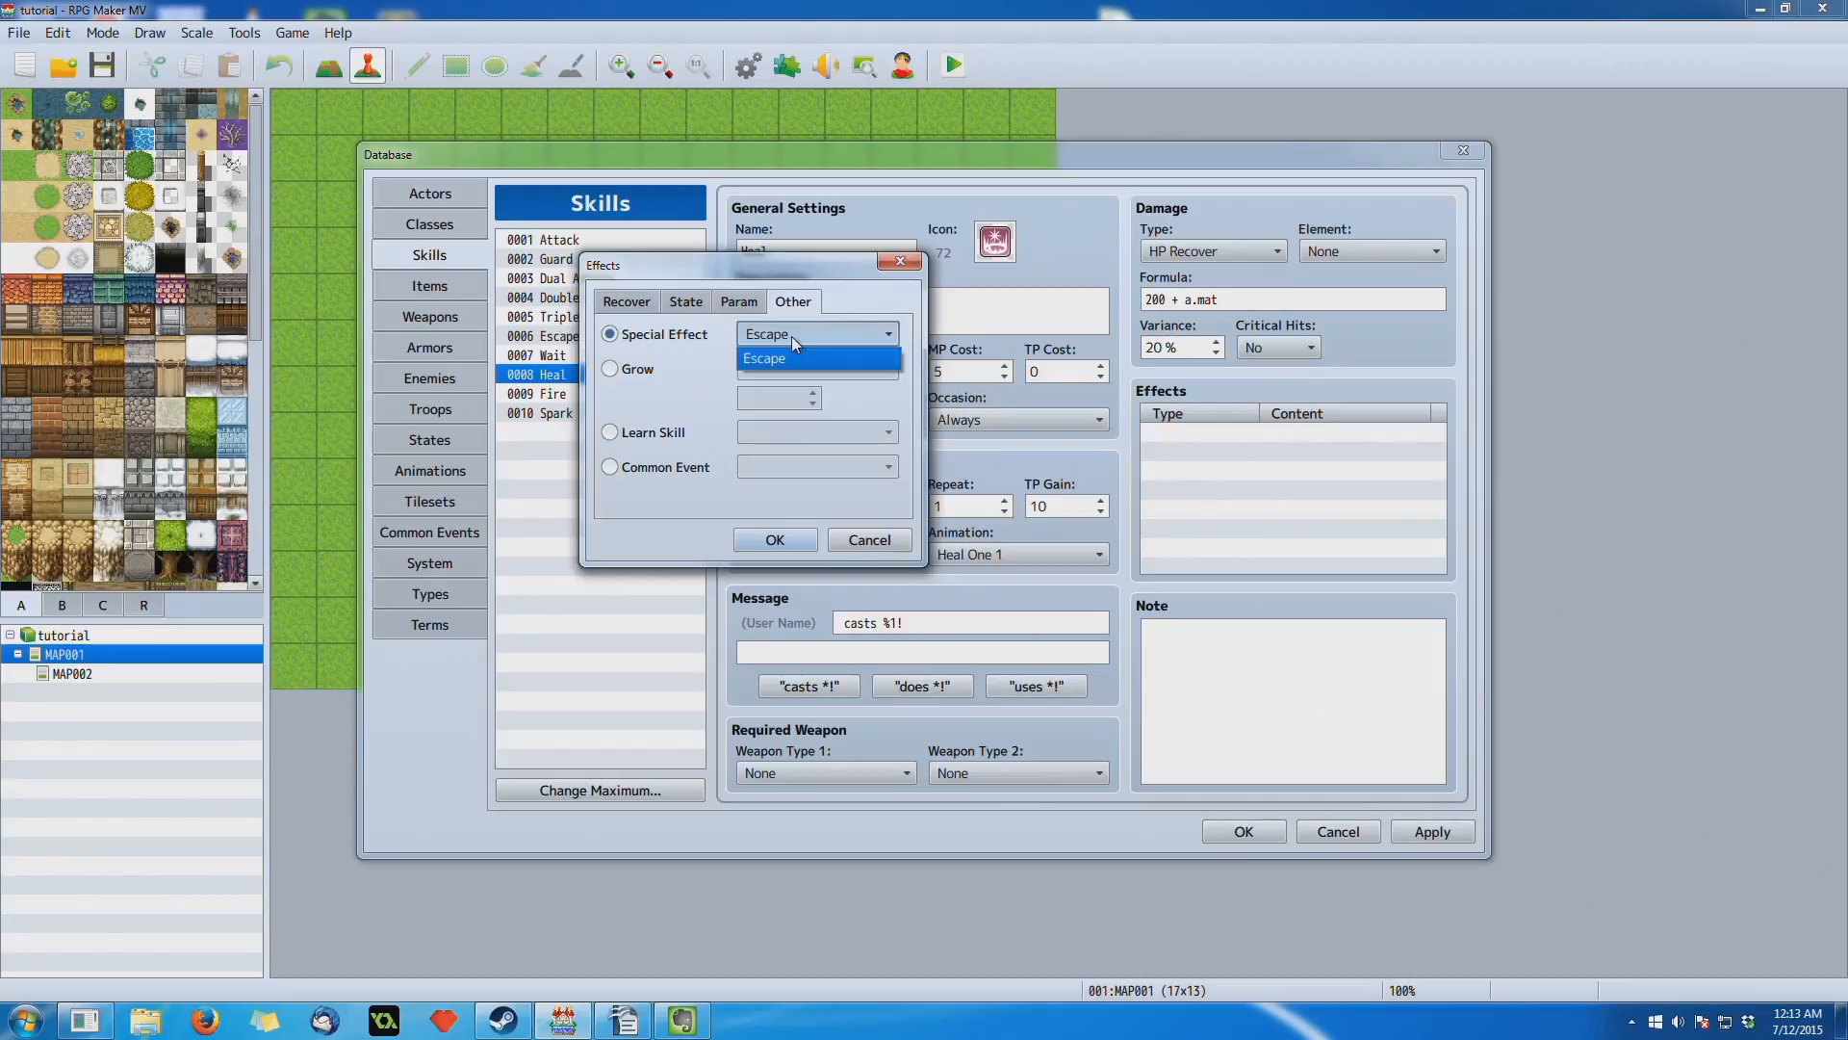
left_click(791, 337)
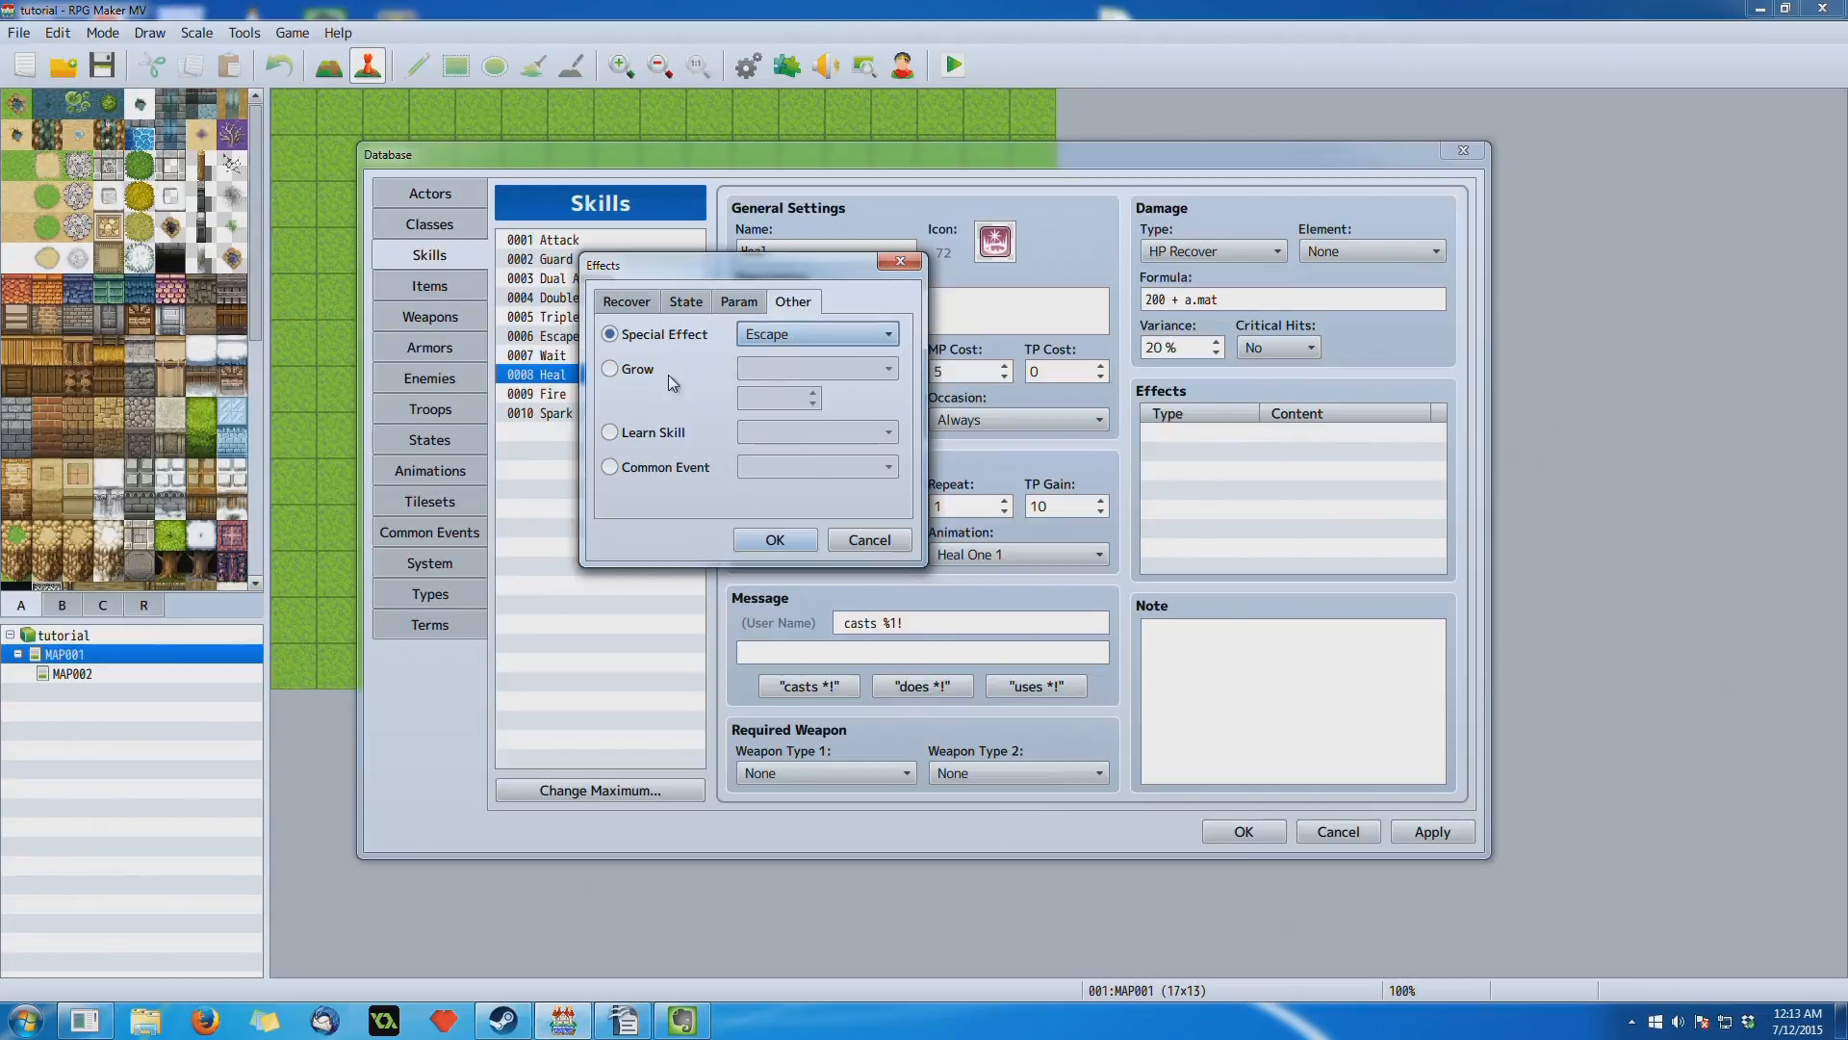
Step: Try the Grow option with Max HP for the new effect and adjust its growth amount
left_click(632, 369)
left_click(781, 369)
left_click(782, 372)
left_click(781, 372)
left_click(787, 393)
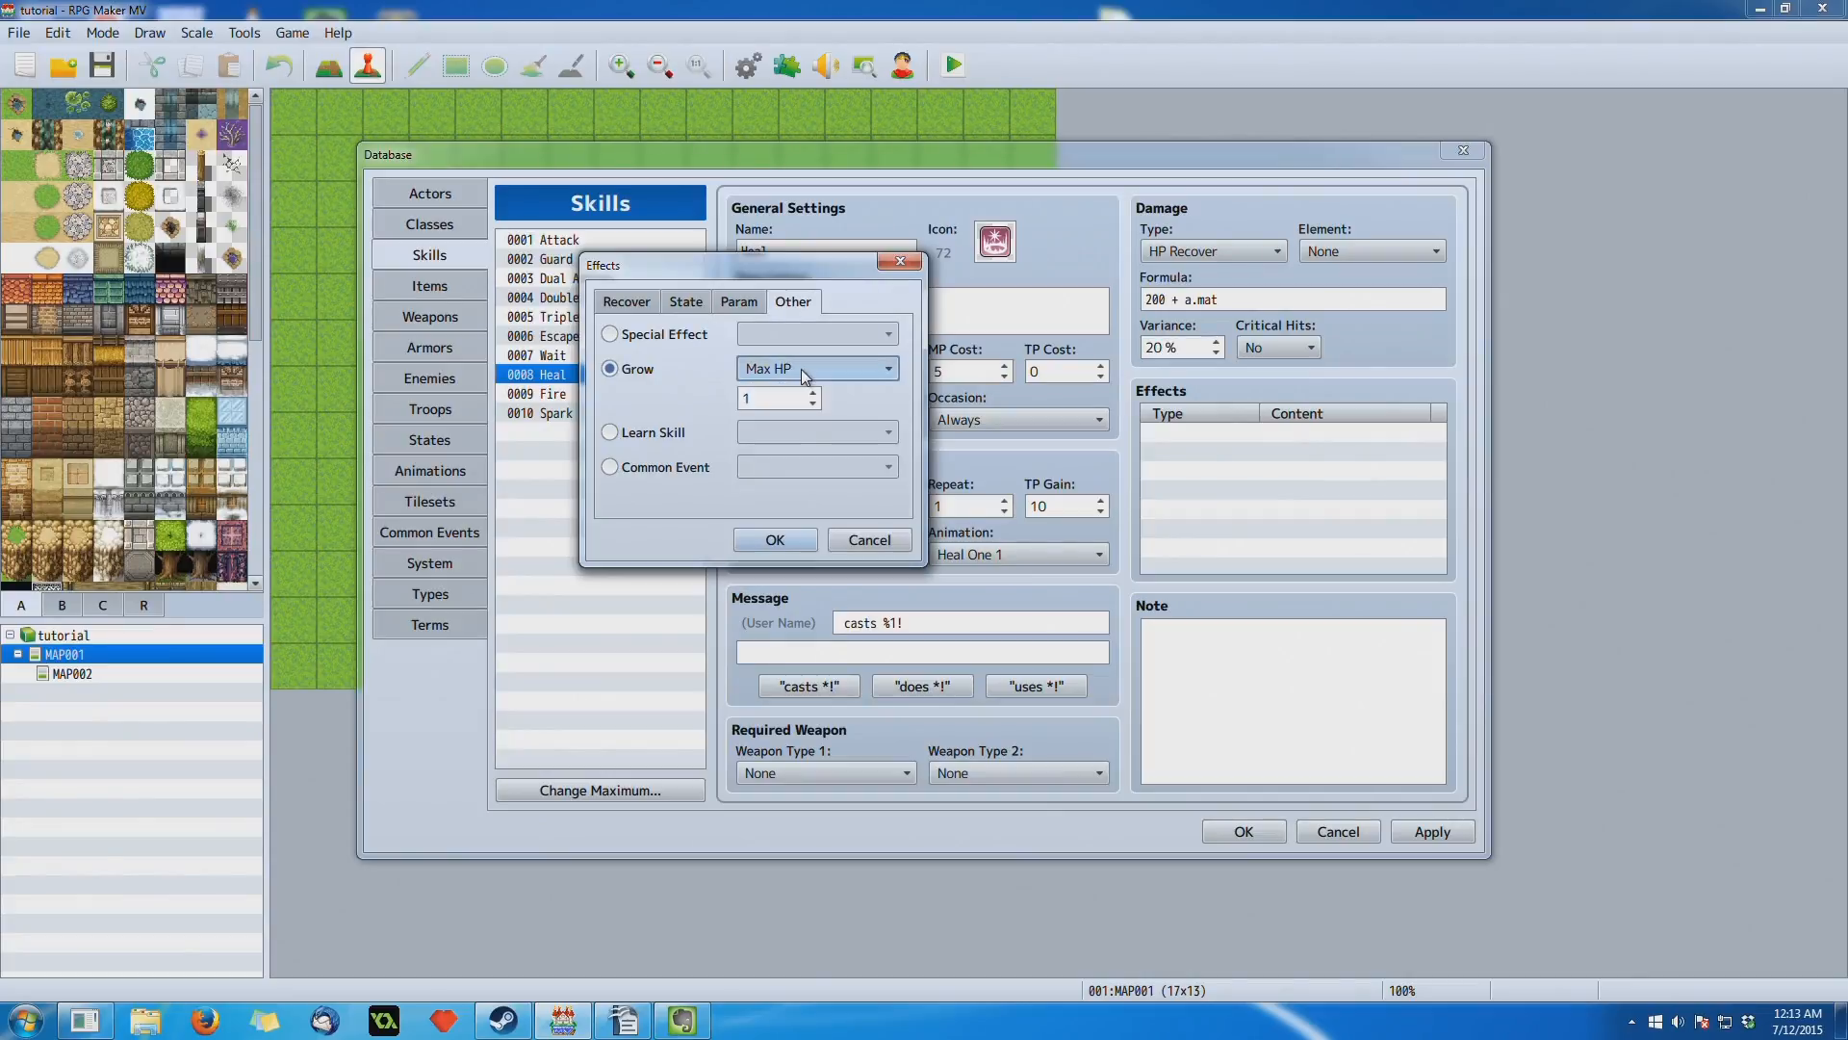
left_click(815, 394)
left_click(815, 393)
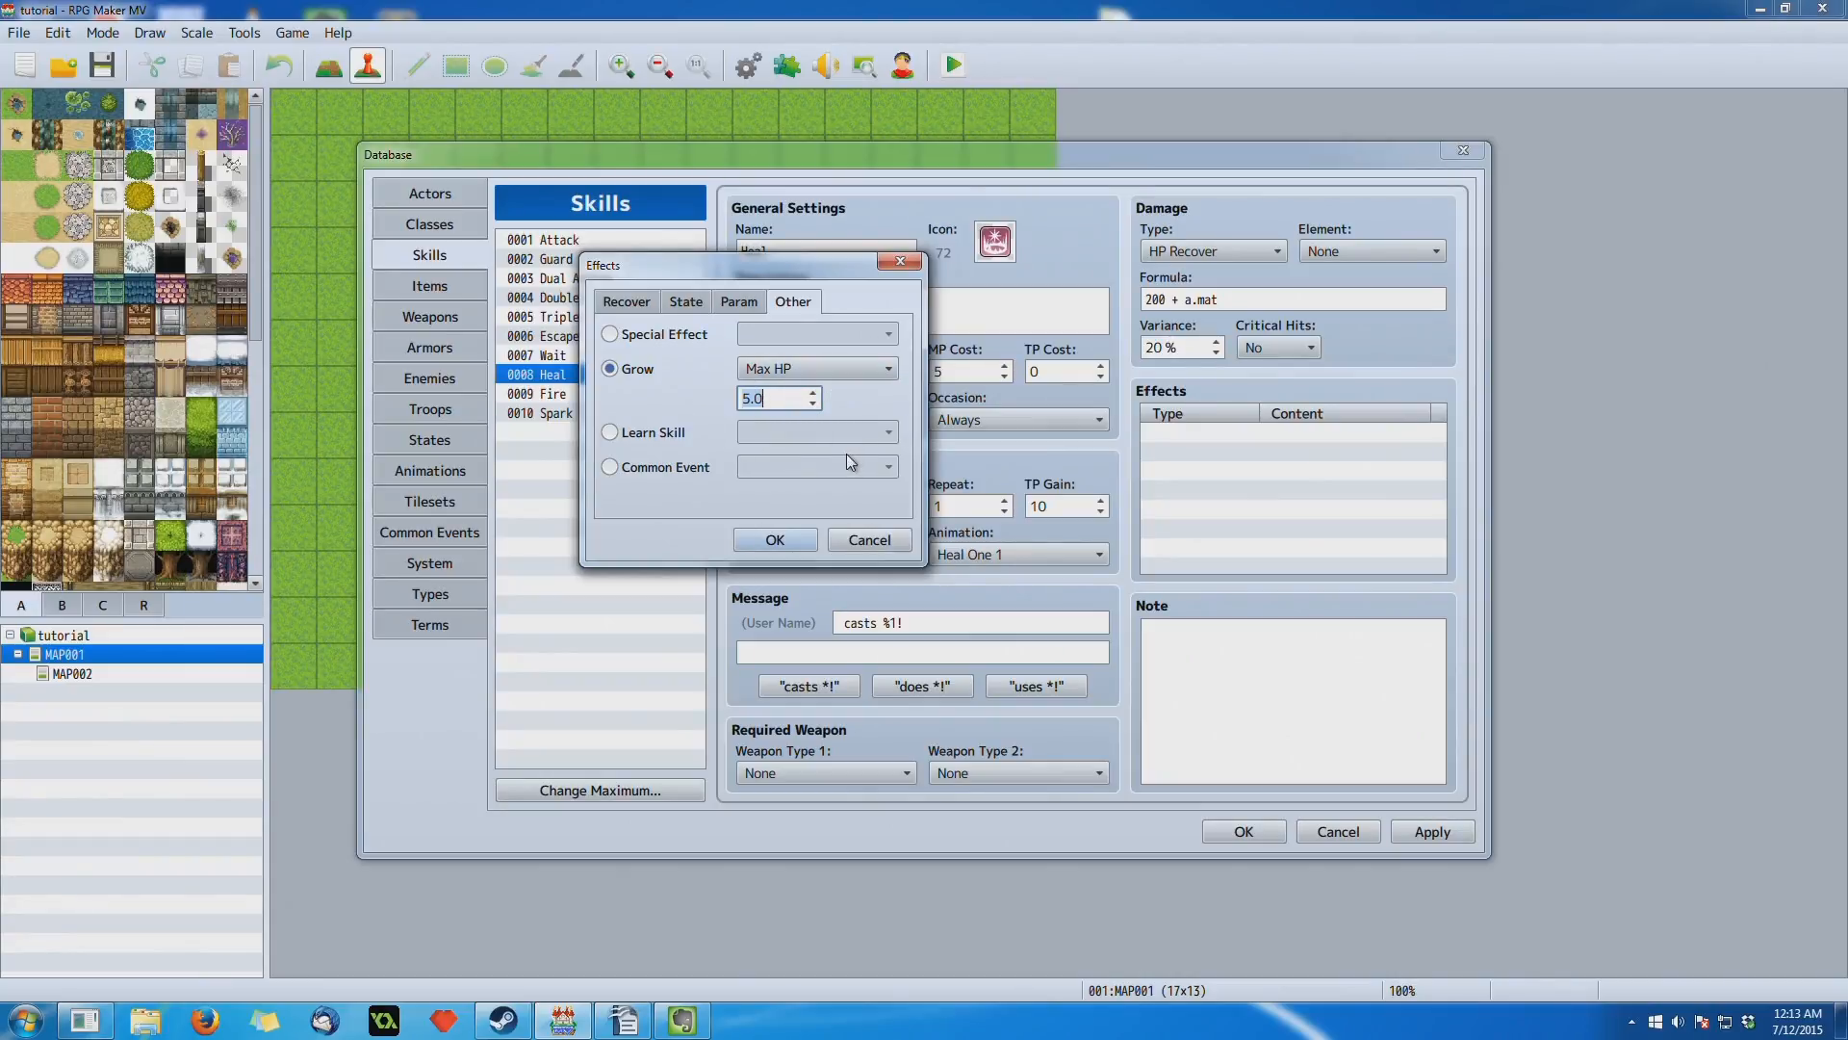
double_click(813, 405)
left_click(813, 393)
Step: Try the Learn Skill option with Attack, check the selectable skills, and discard the new effect
left_click(671, 436)
left_click(791, 433)
left_click(799, 429)
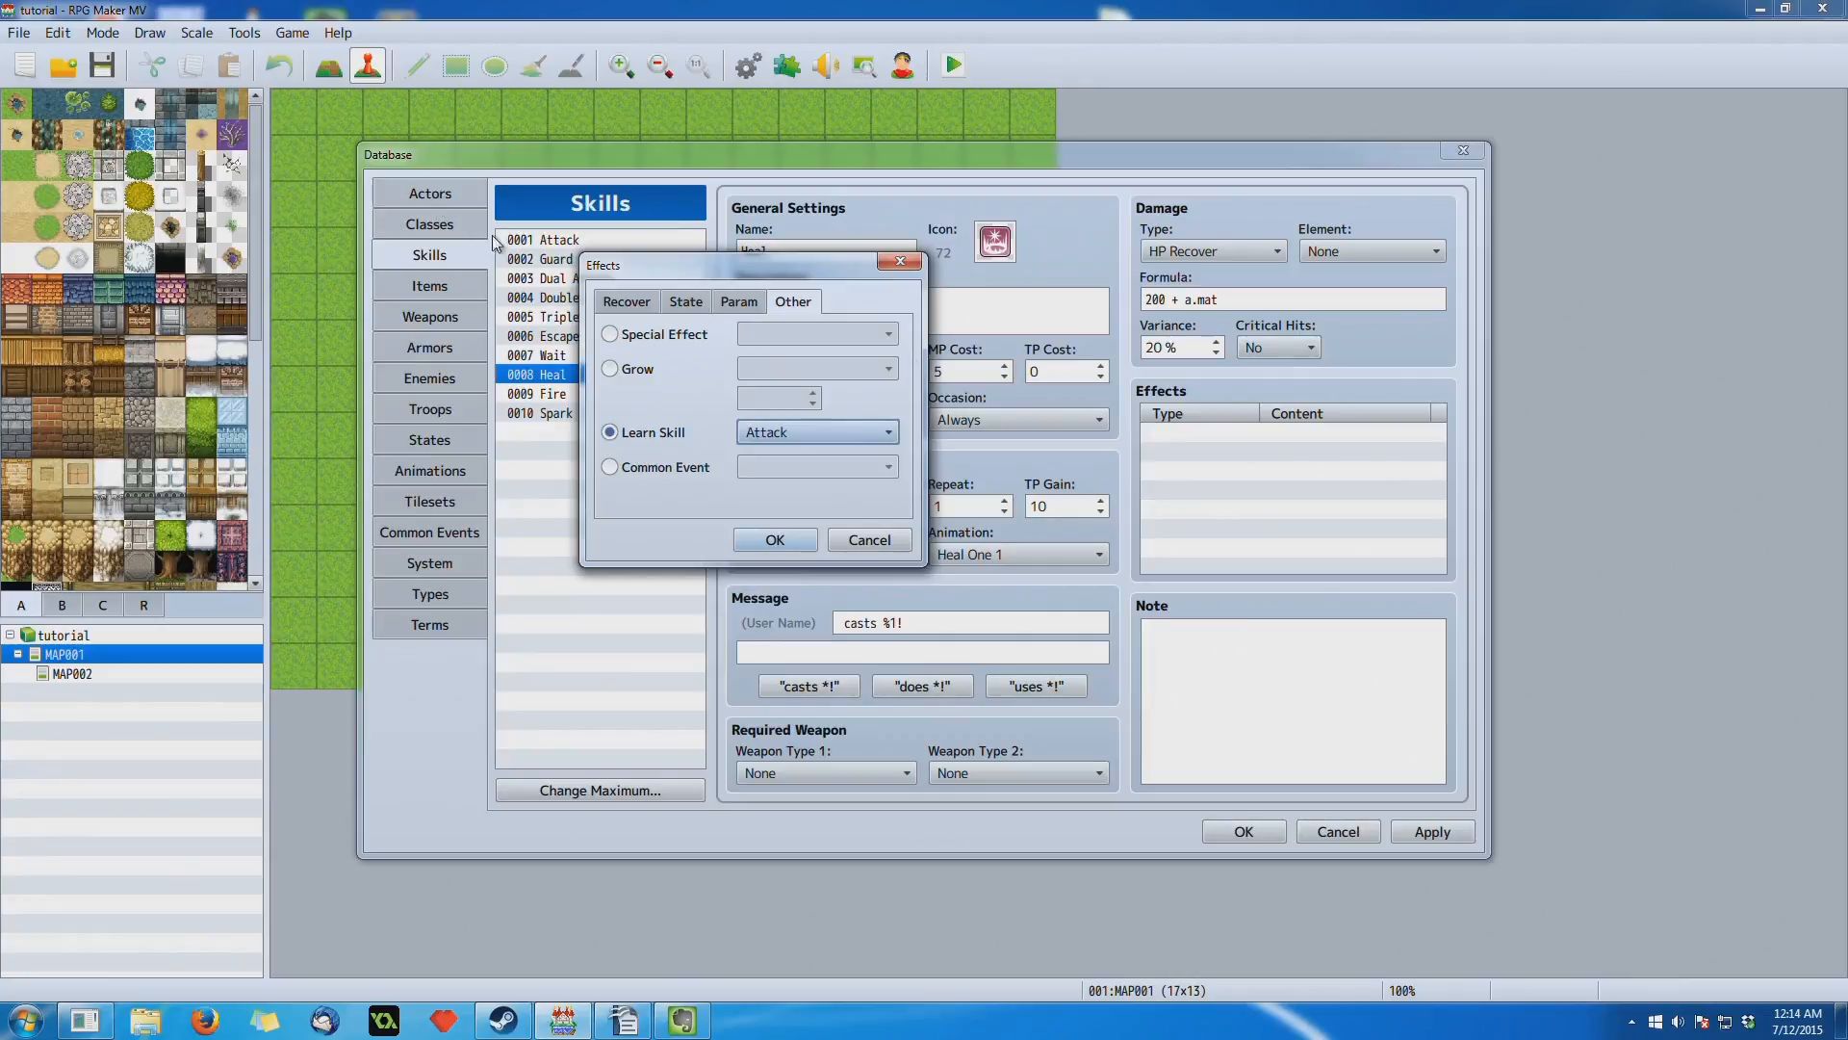
left_click(813, 433)
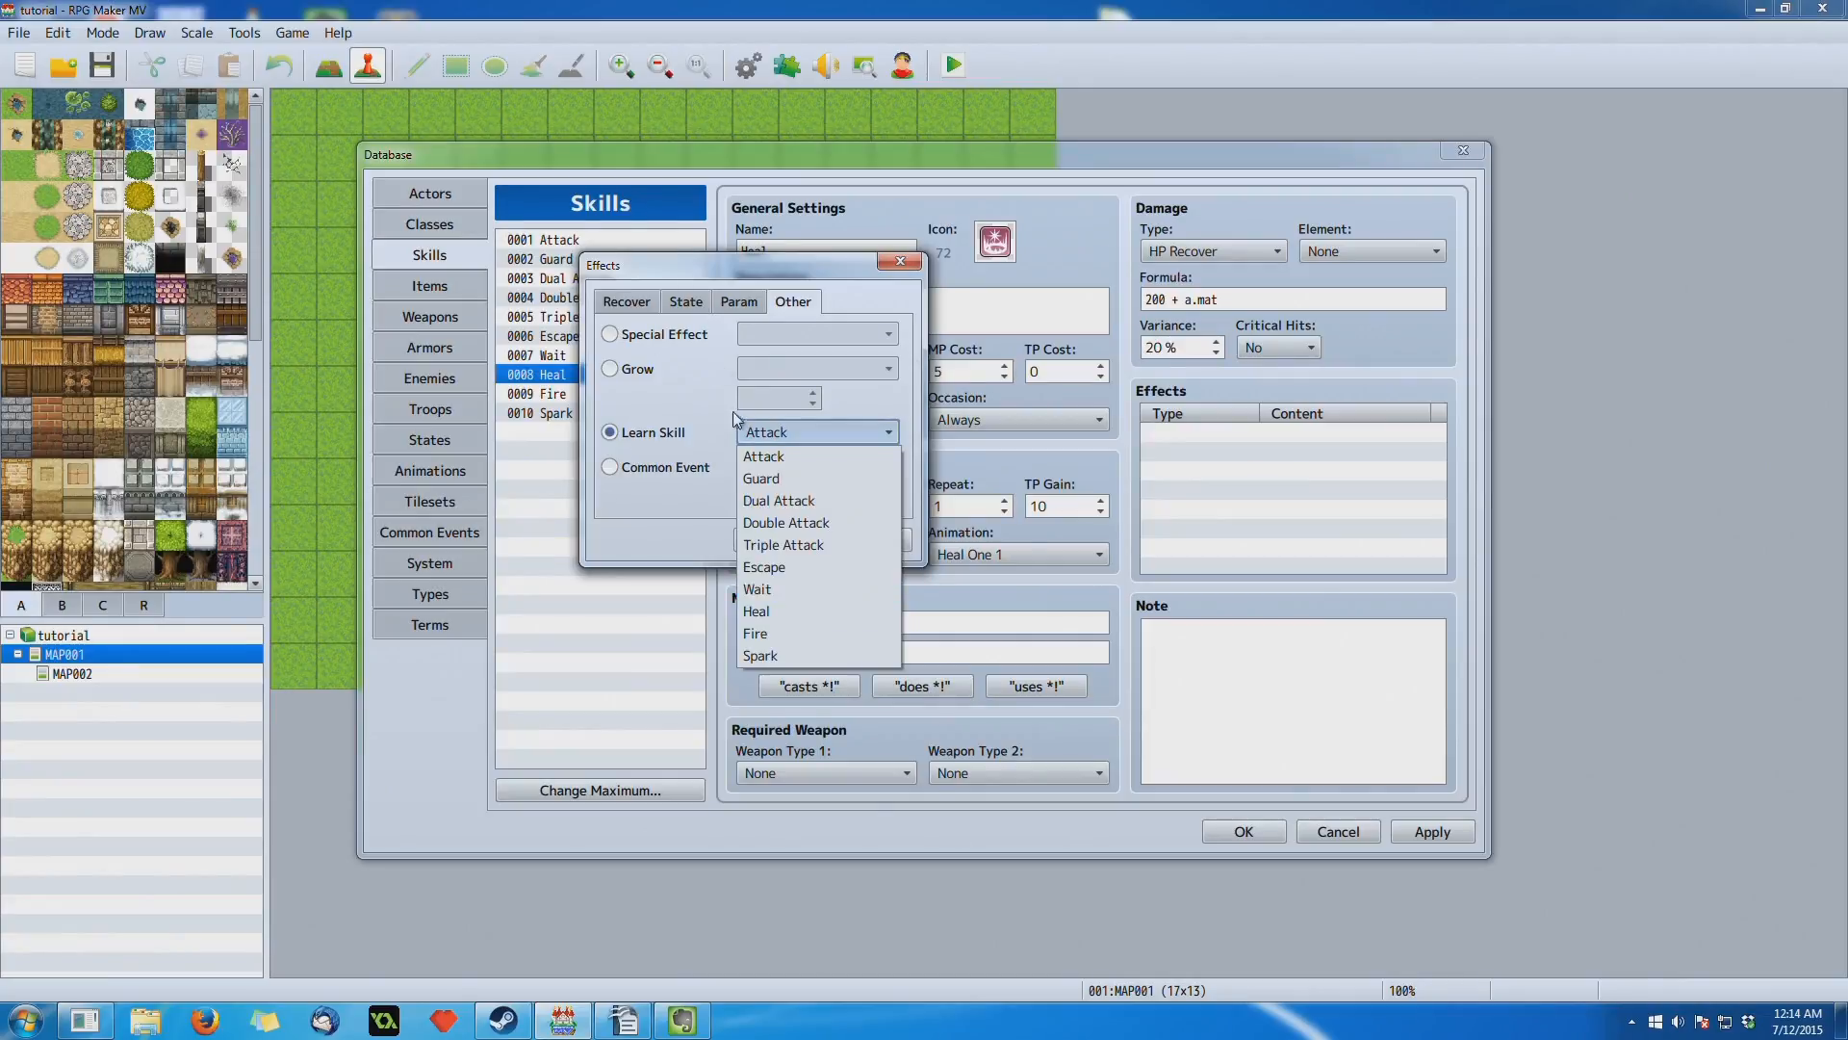
left_click(760, 431)
left_click(869, 539)
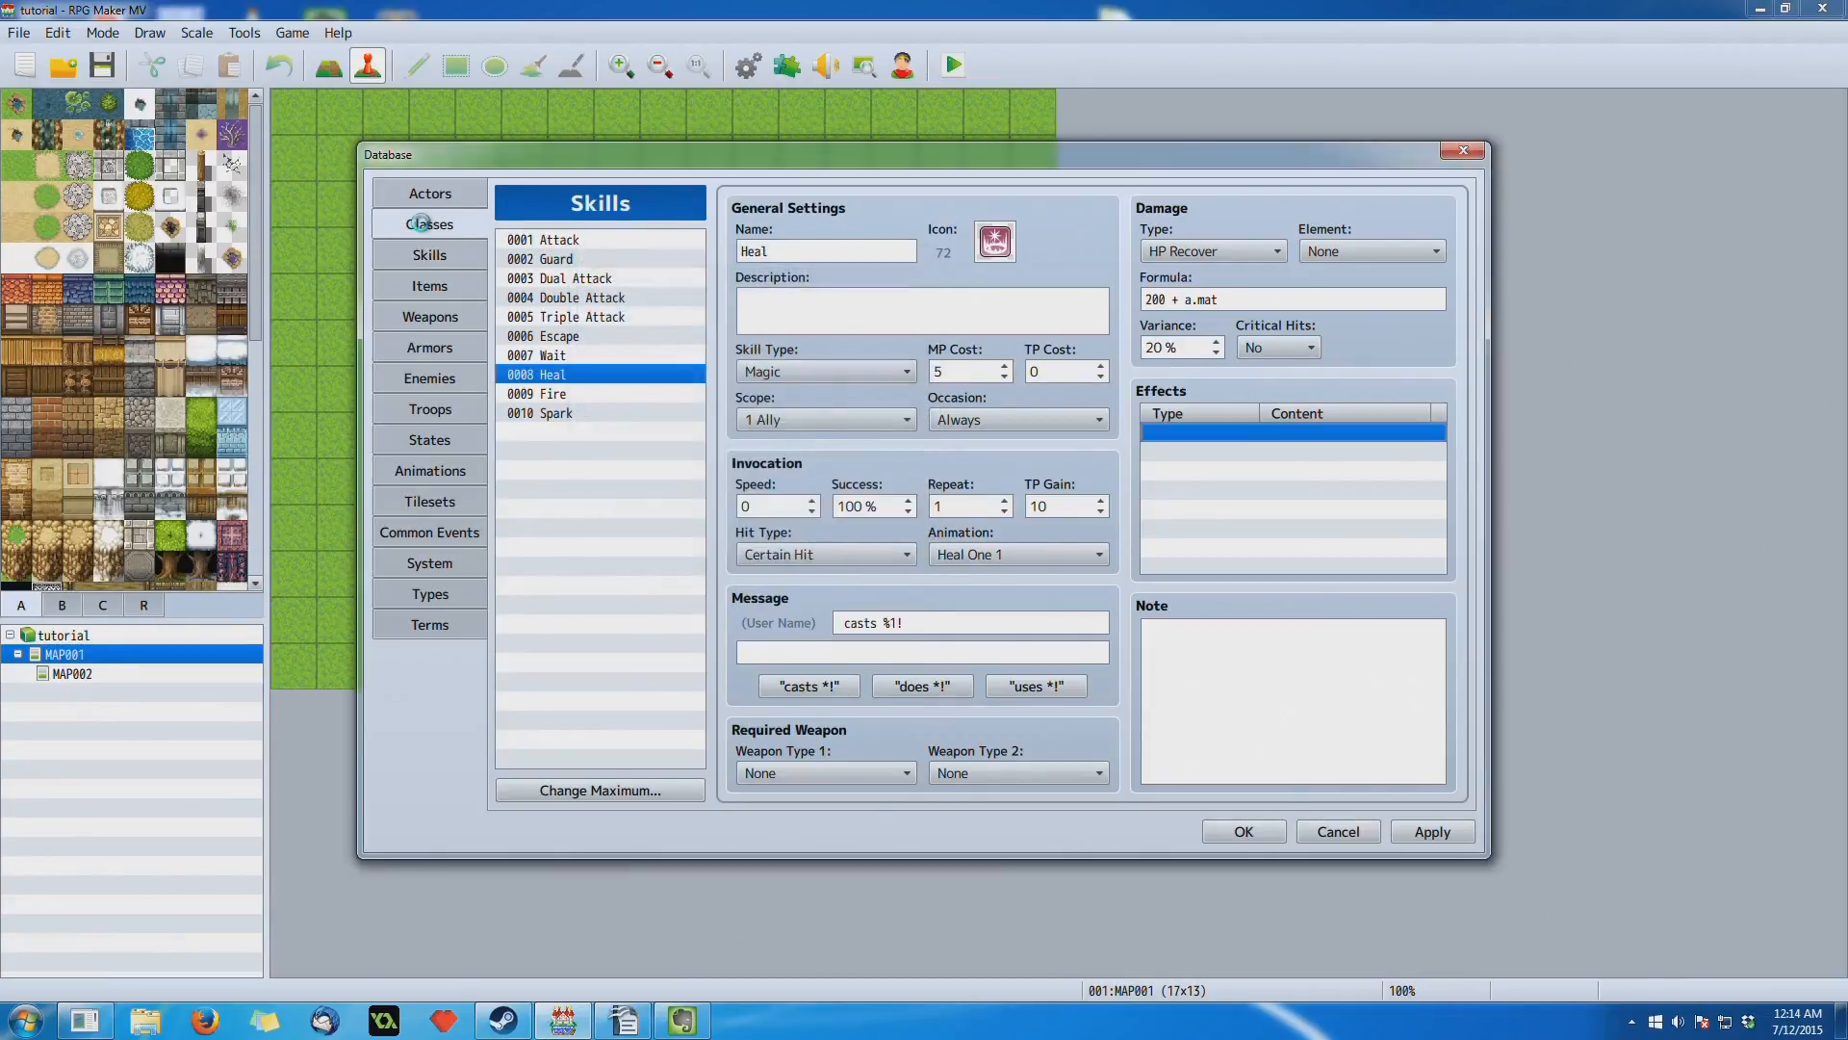
Step: Look at the Hero class's traits and skills to learn, and return to the Heal skill
left_click(430, 224)
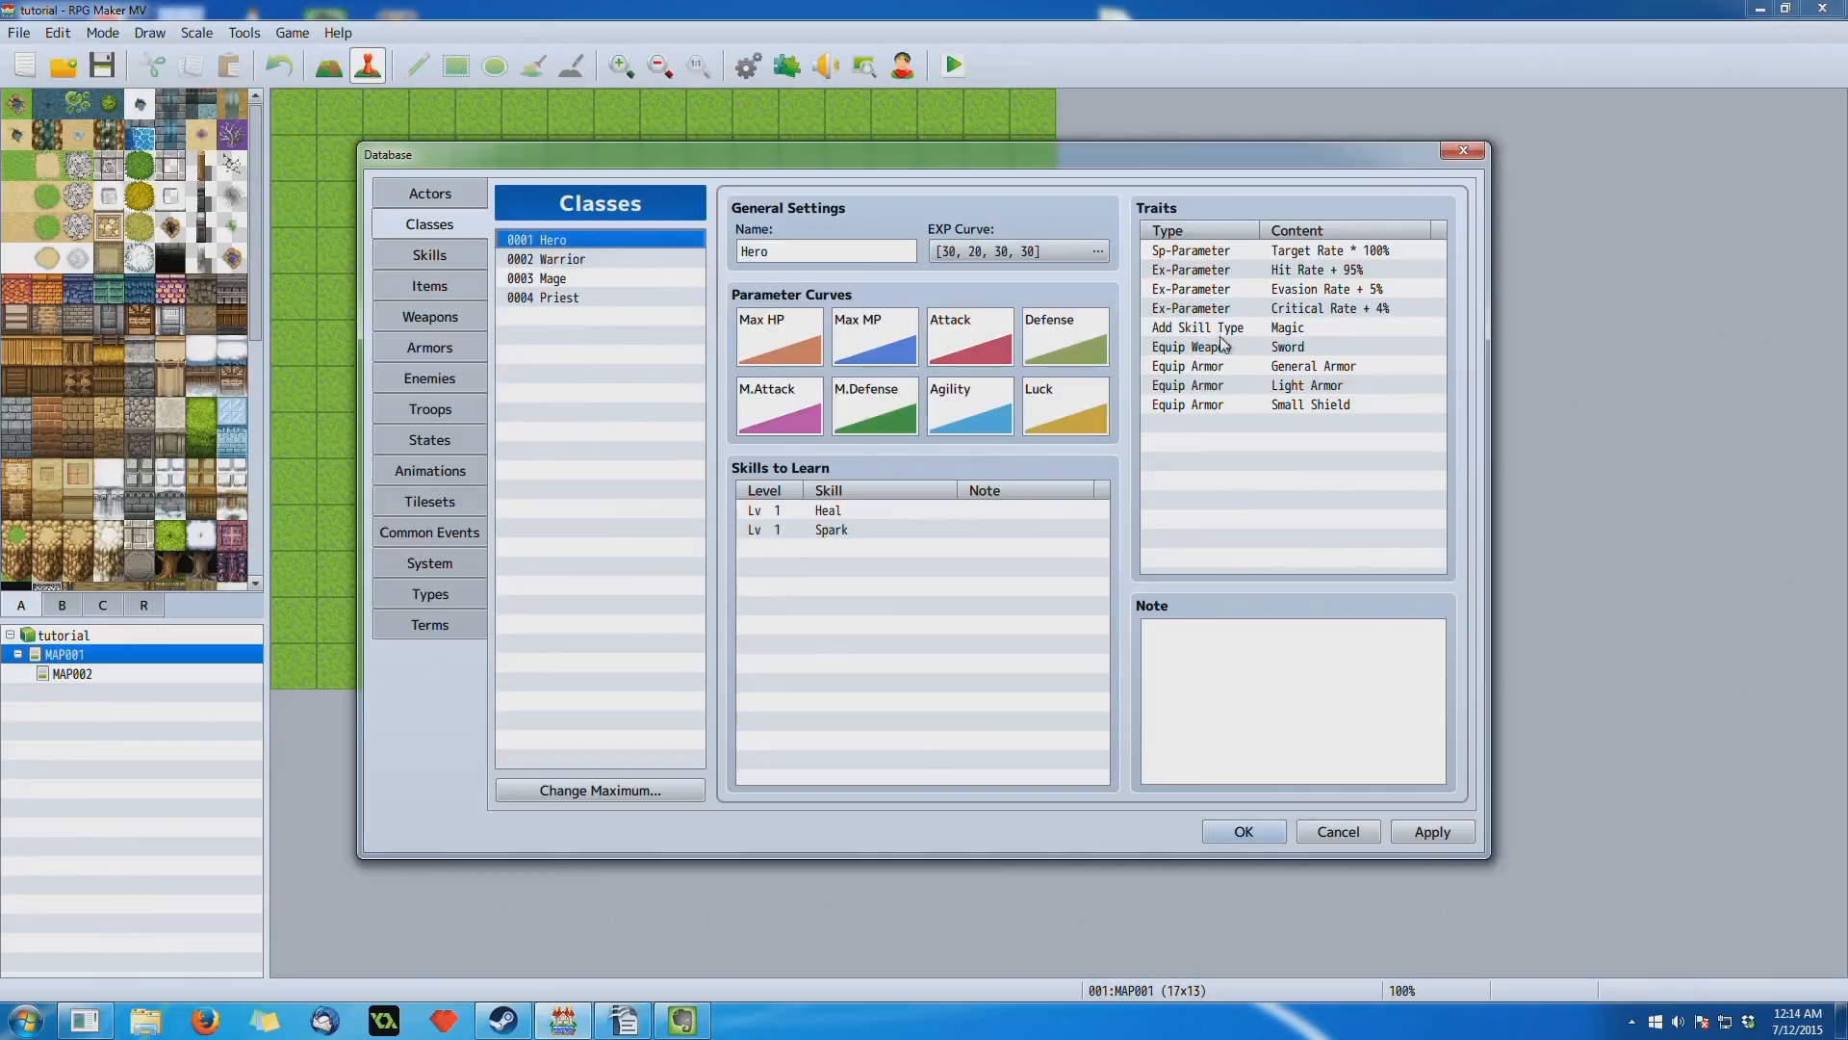
left_click(484, 280)
left_click(429, 254)
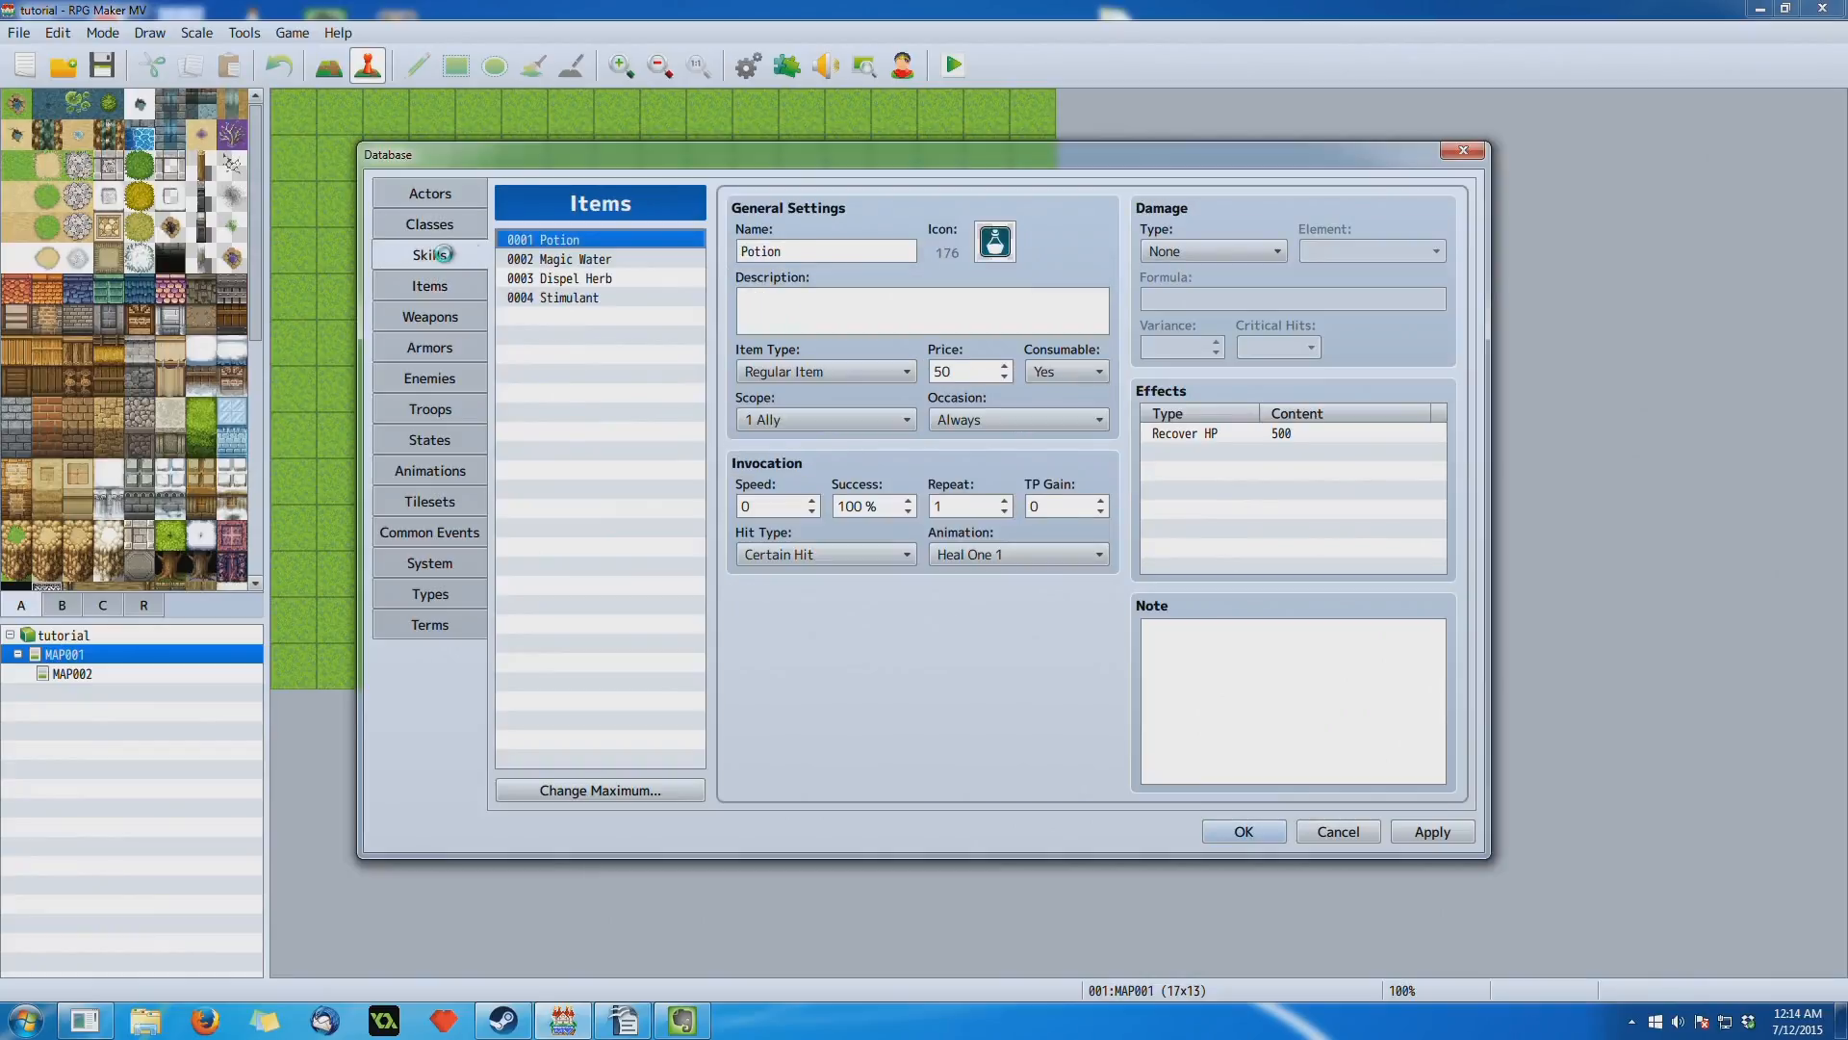
Step: Try a Common Event effect with #0001 on the Heal skill, and discard it
double_click(1178, 430)
left_click(1328, 366)
left_click(1180, 527)
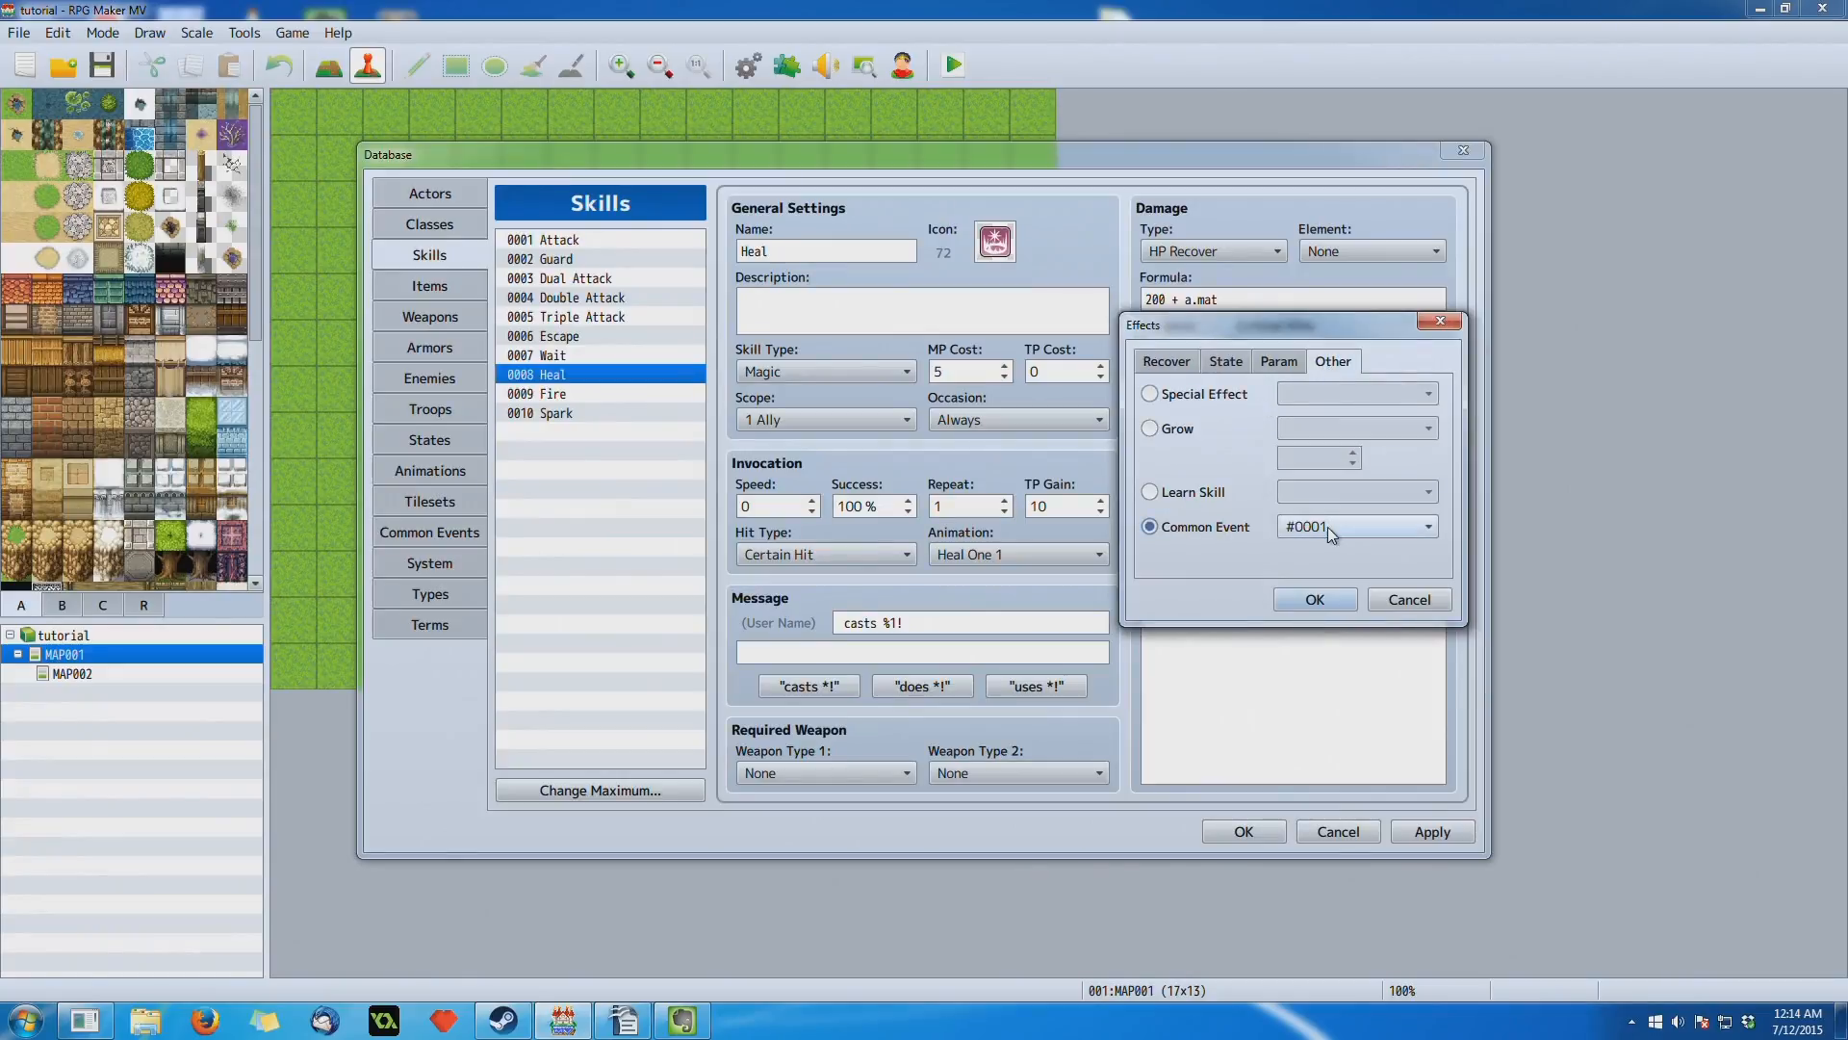
left_click(1328, 527)
left_click(1345, 341)
left_click_drag(1271, 327, 676, 292)
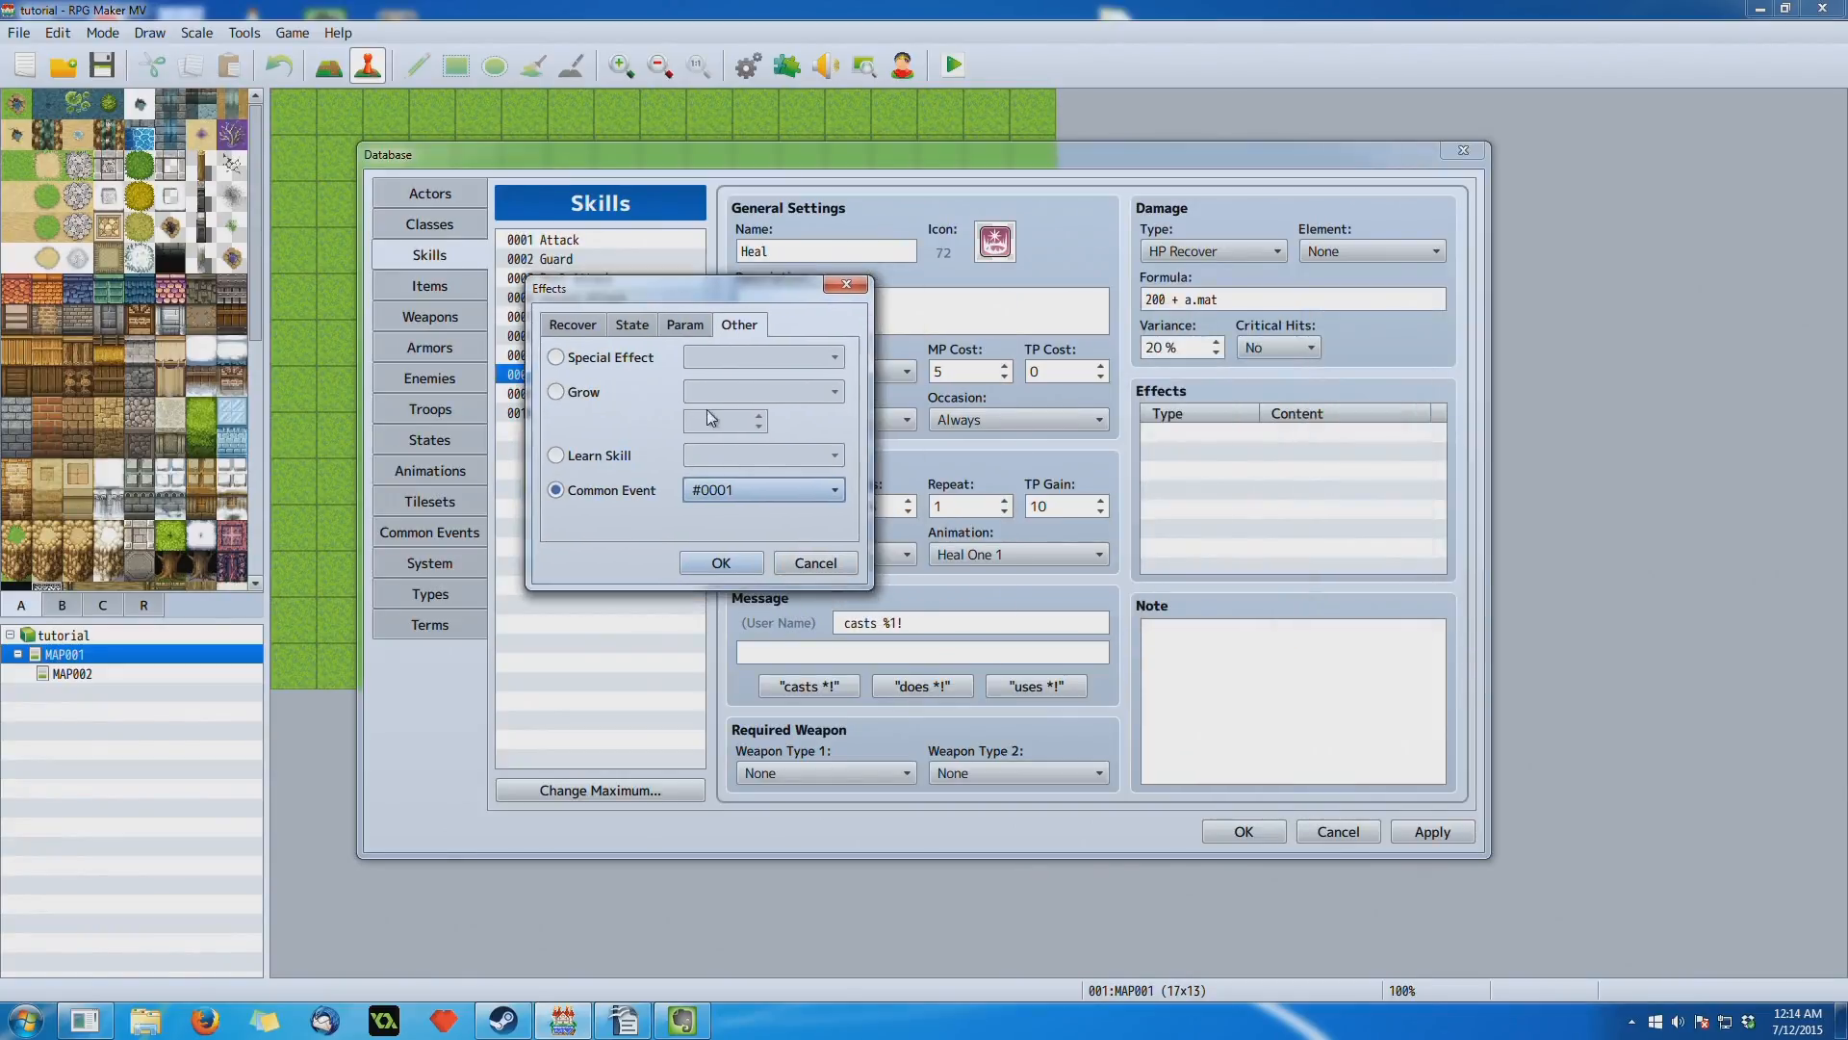
left_click(805, 489)
left_click(788, 295)
left_click(824, 560)
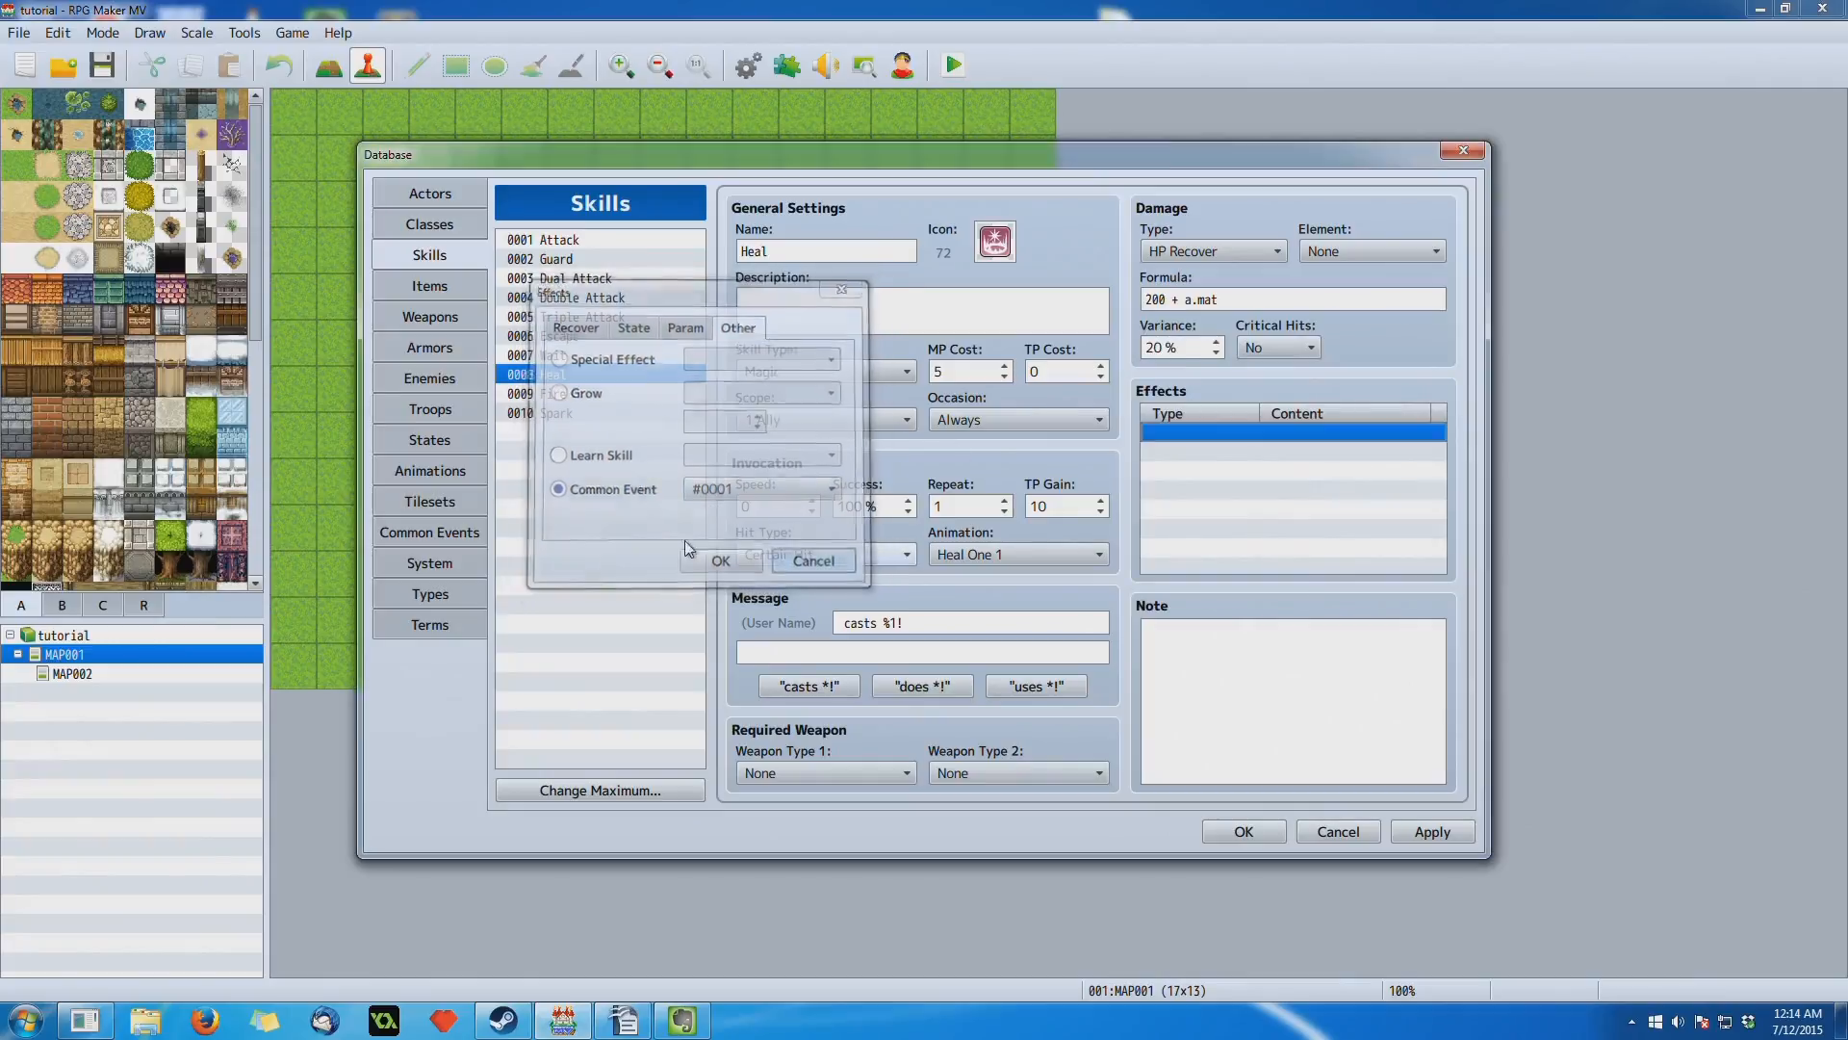
Step: Examine the database's Common Events settings and return to the Heal skill
left_click(429, 532)
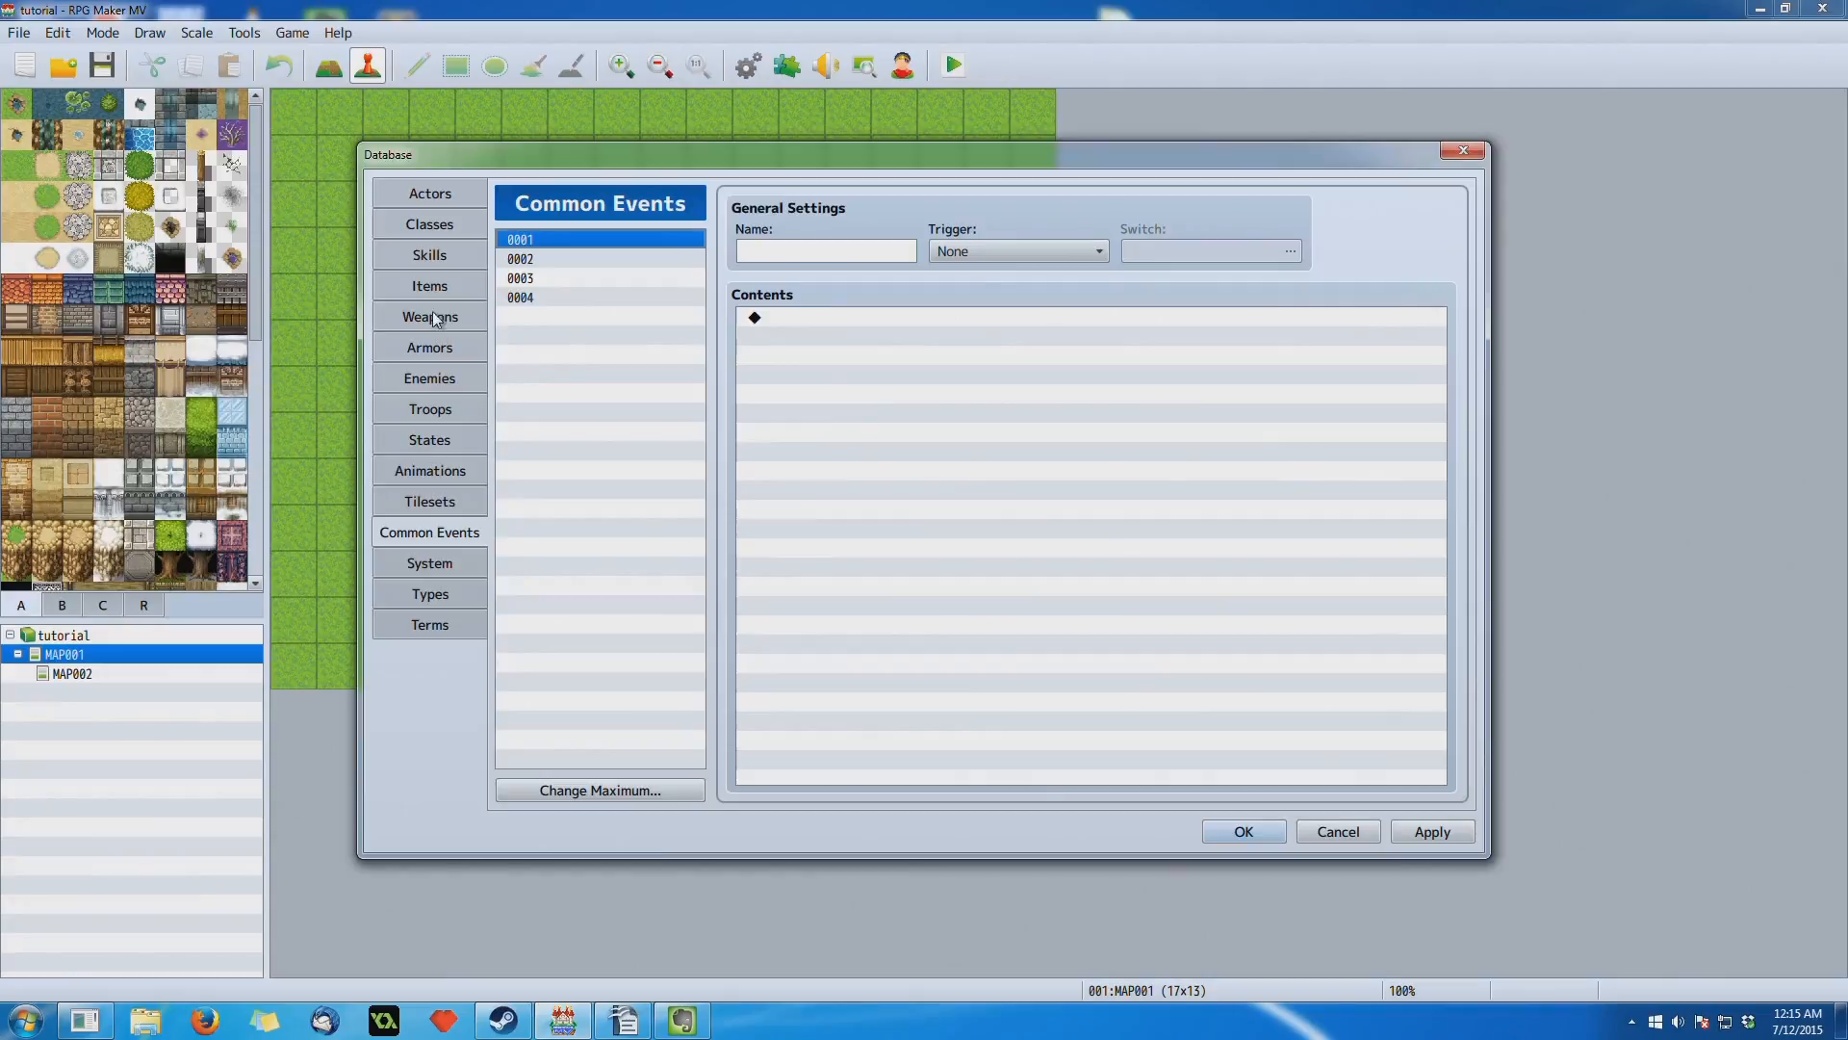
left_click(430, 255)
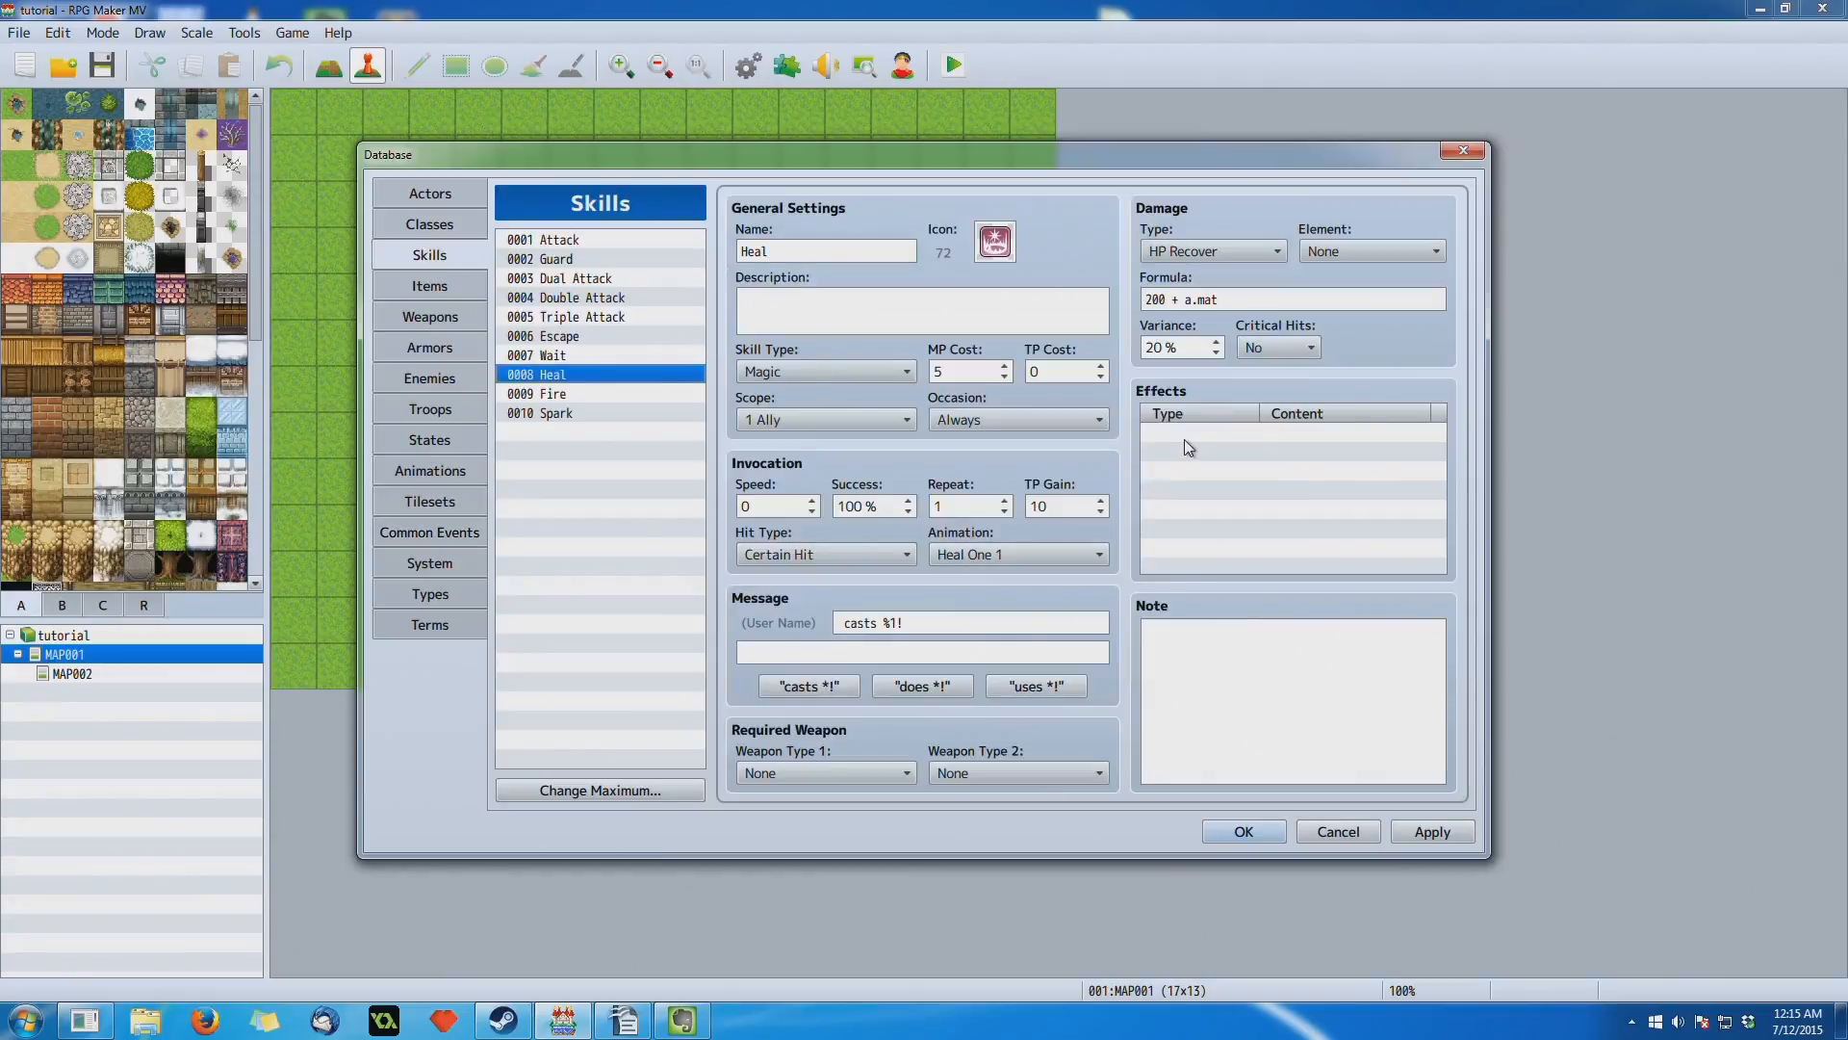
left_click(88, 1021)
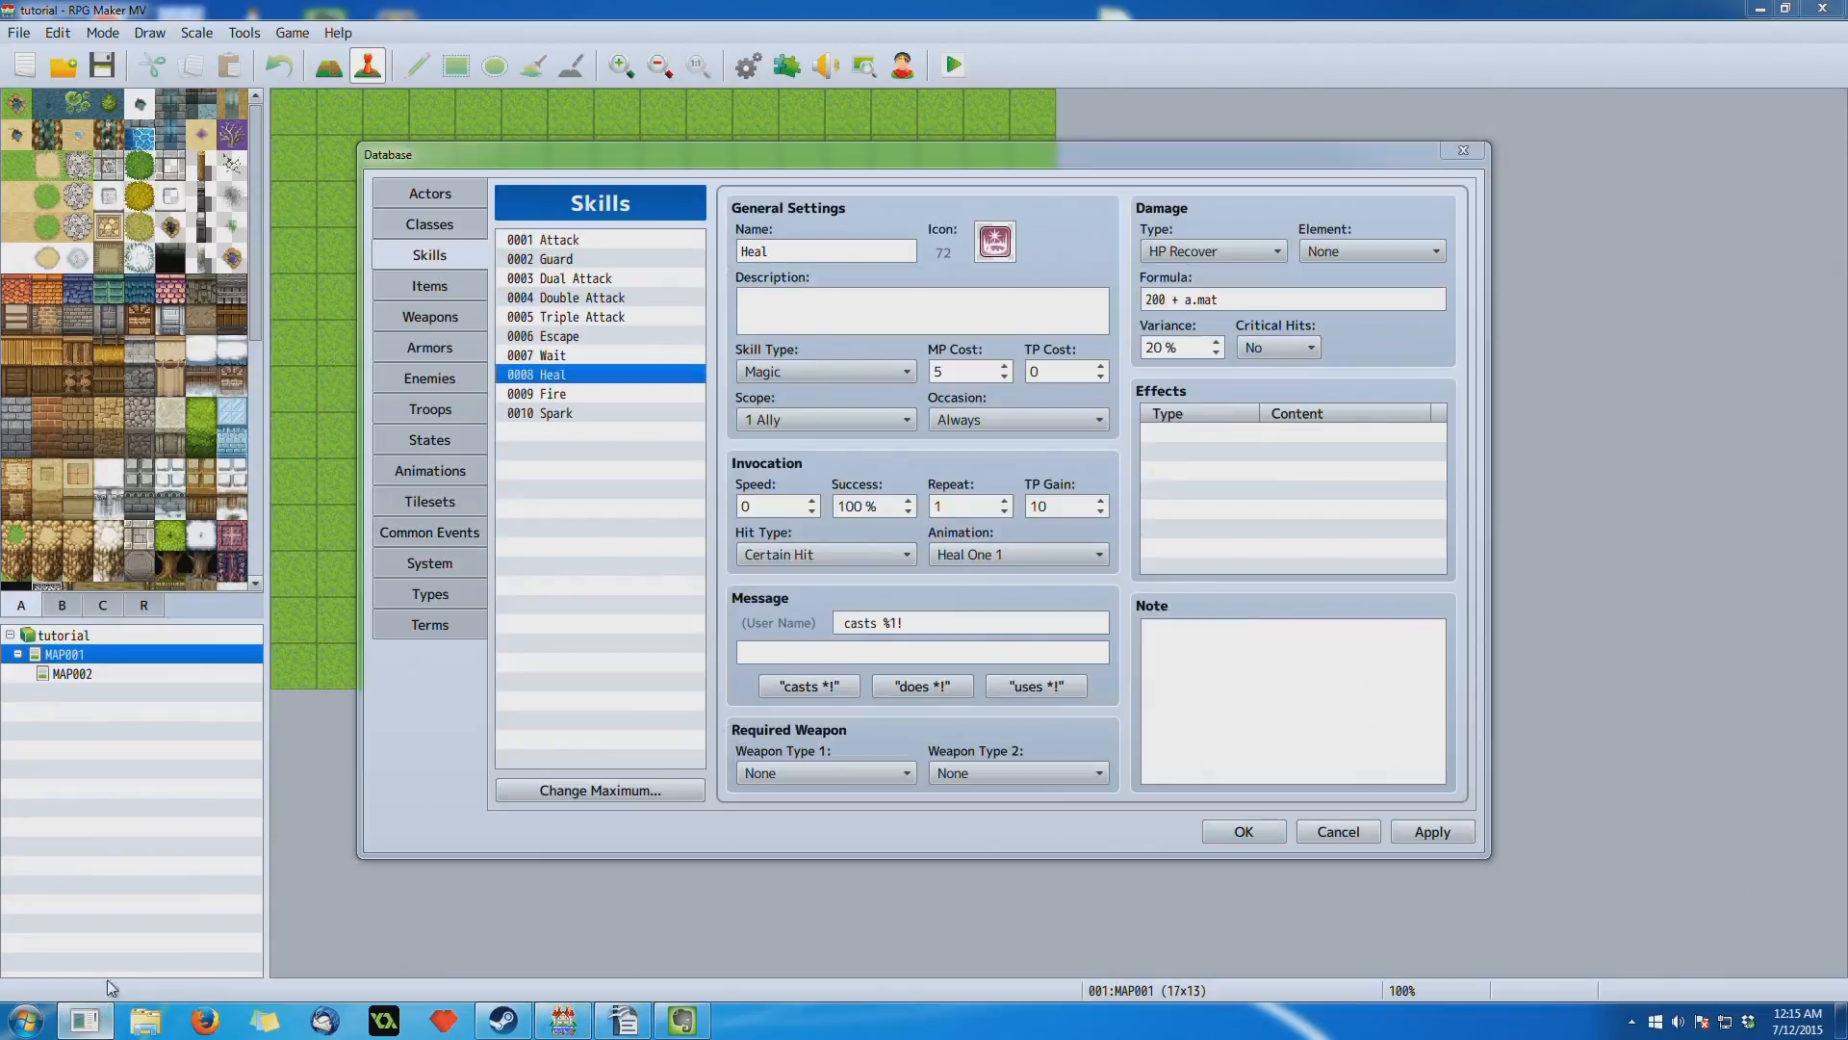
left_click(1170, 176)
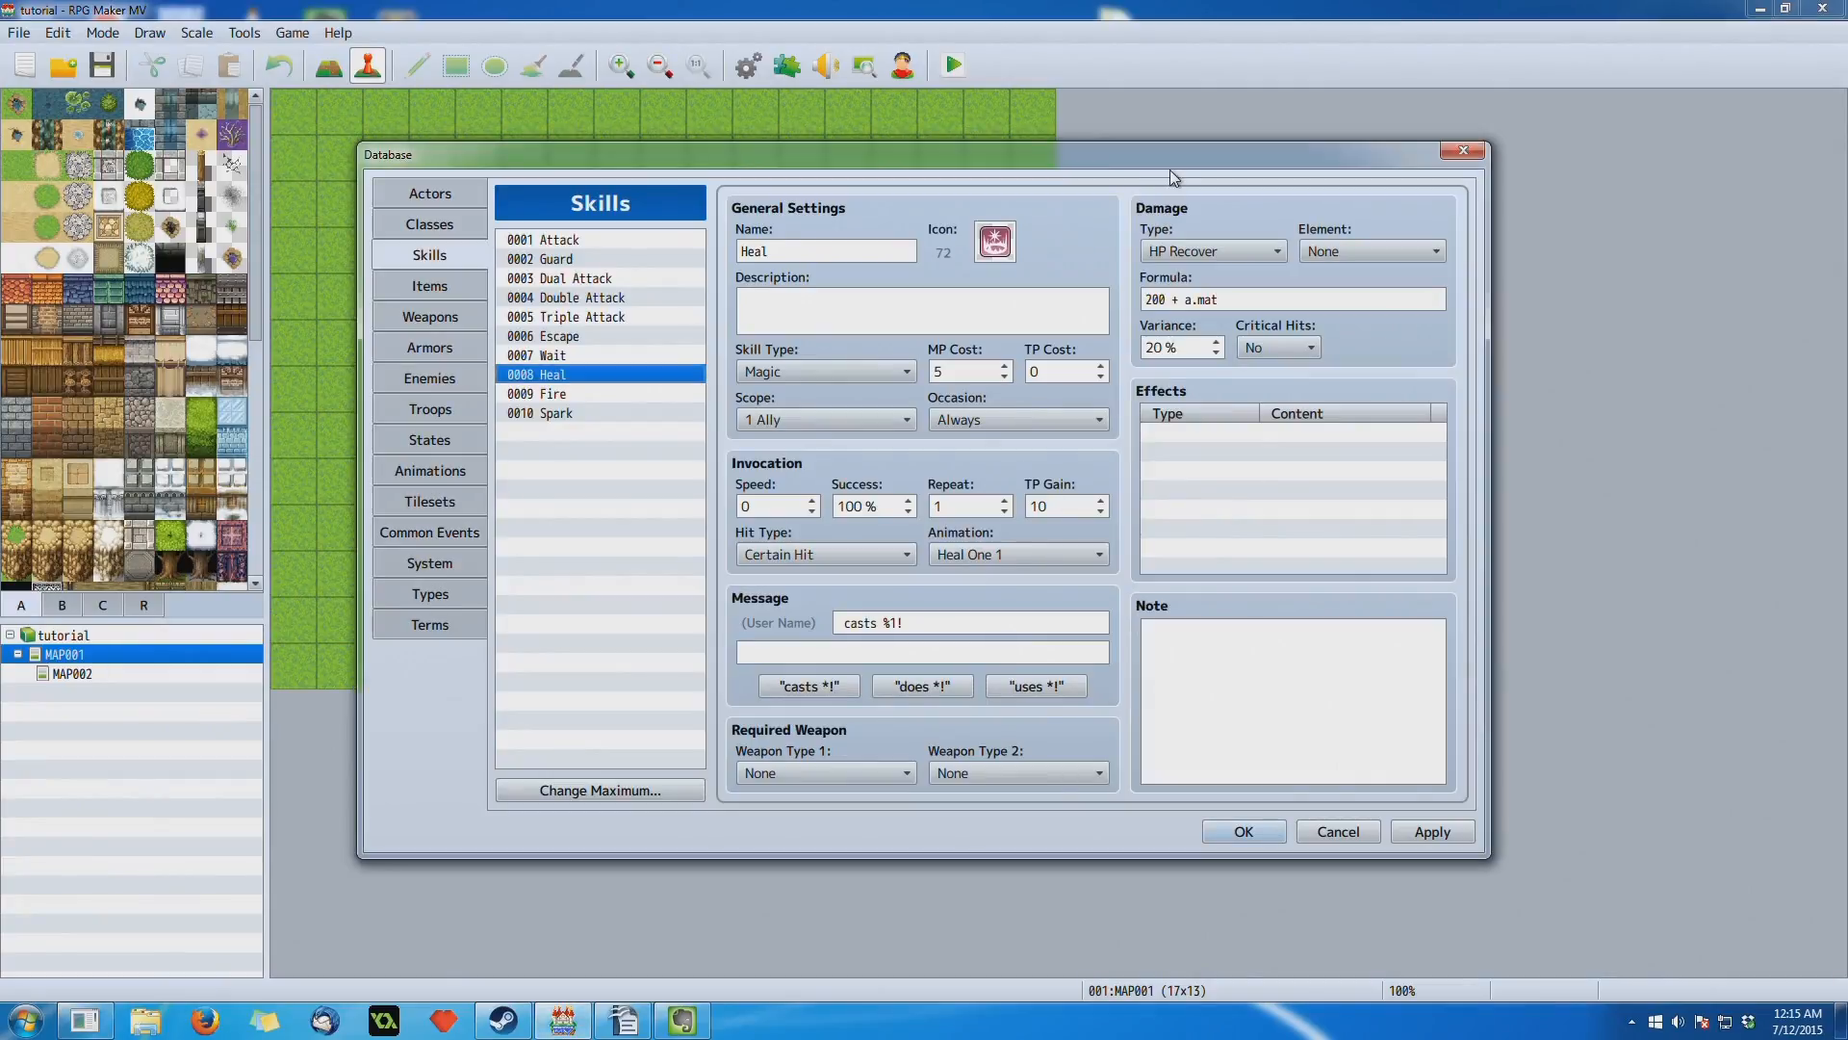